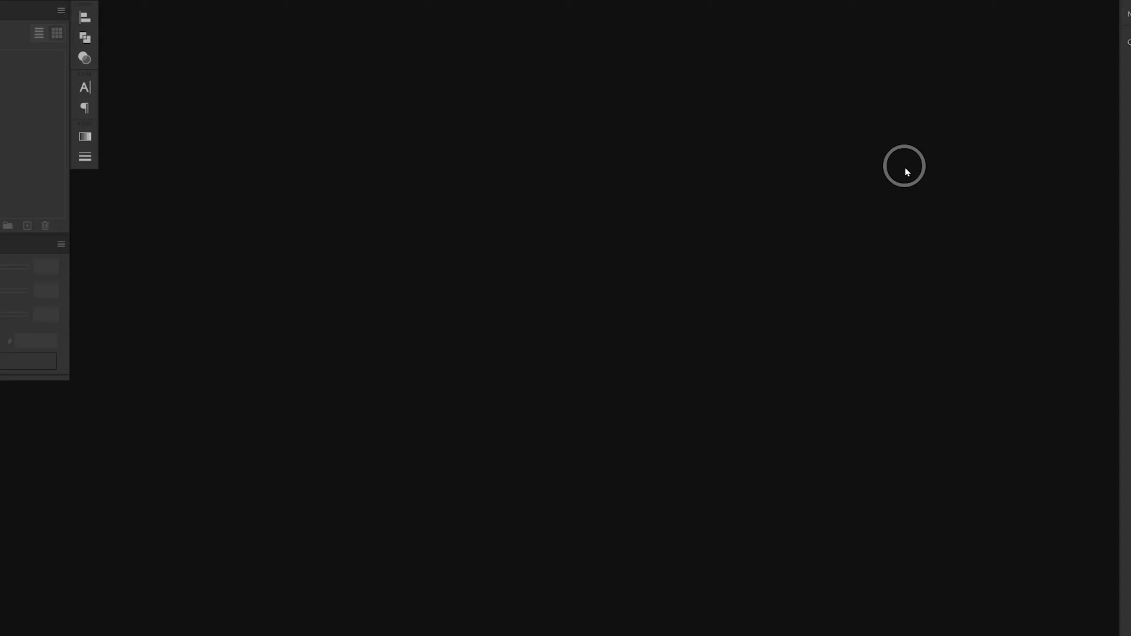
- Create a new 1080 × 1080 px document
{"action": "key", "text": "ctrl+n"}
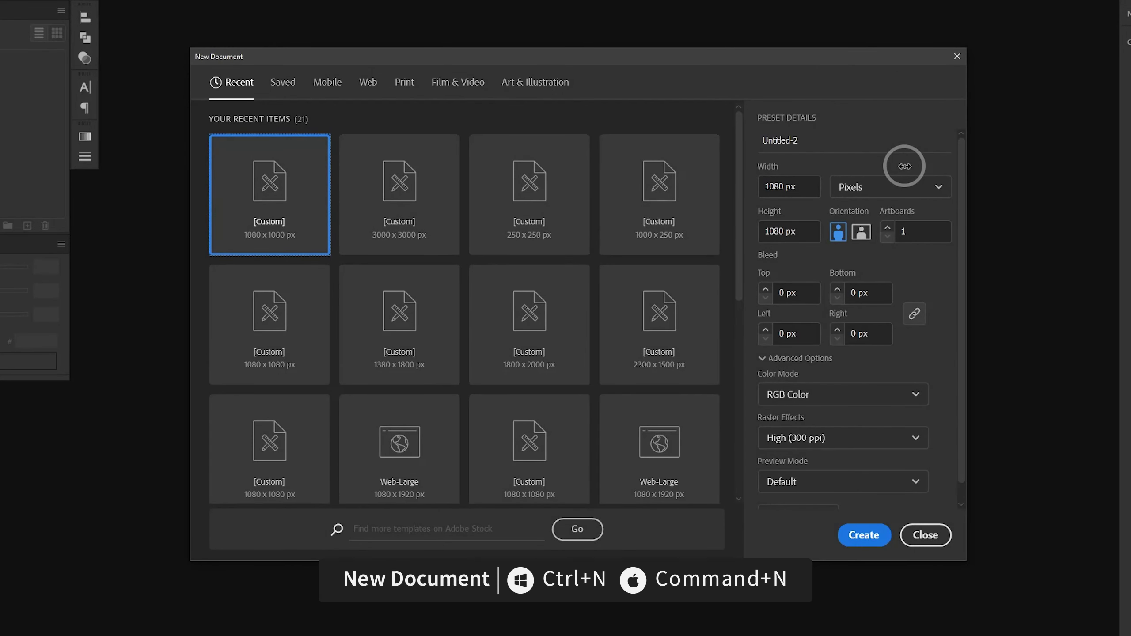
{"action": "left_click", "coordinate": [788, 186]}
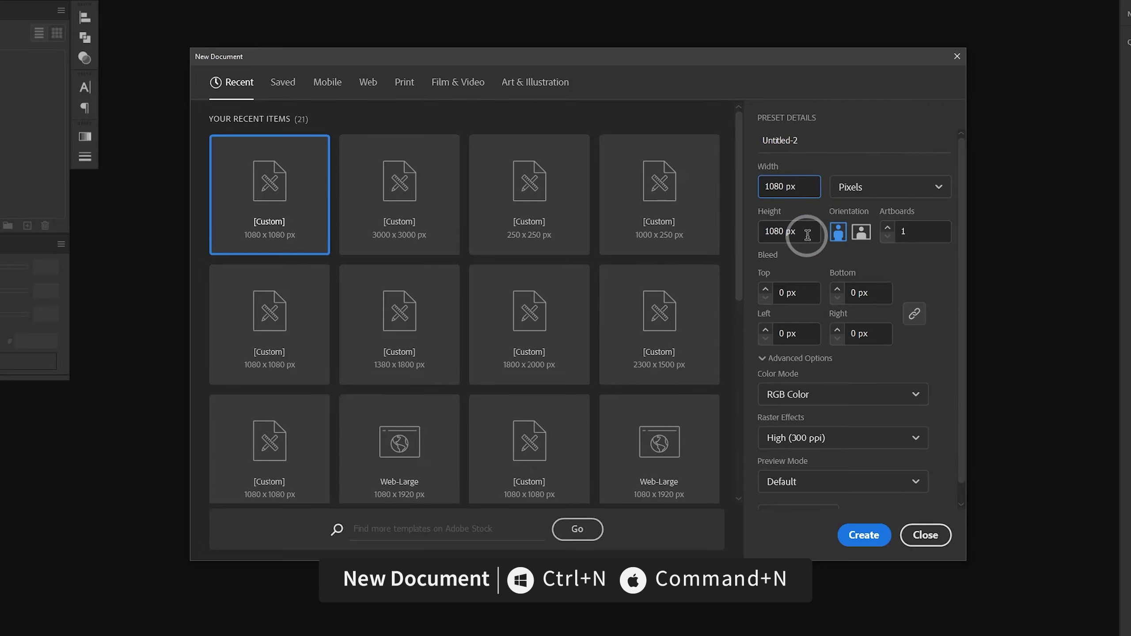
{"action": "left_click", "coordinate": [857, 534]}
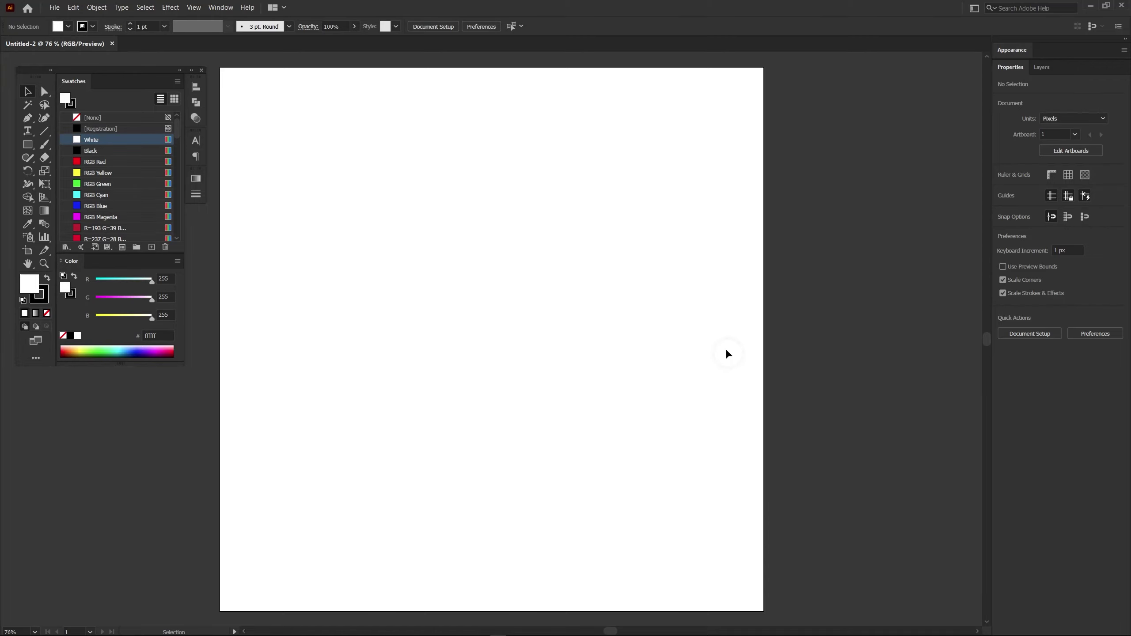
- Draw a 1080 × 1080 px square and centre it on the artboard
{"action": "key", "text": "m"}
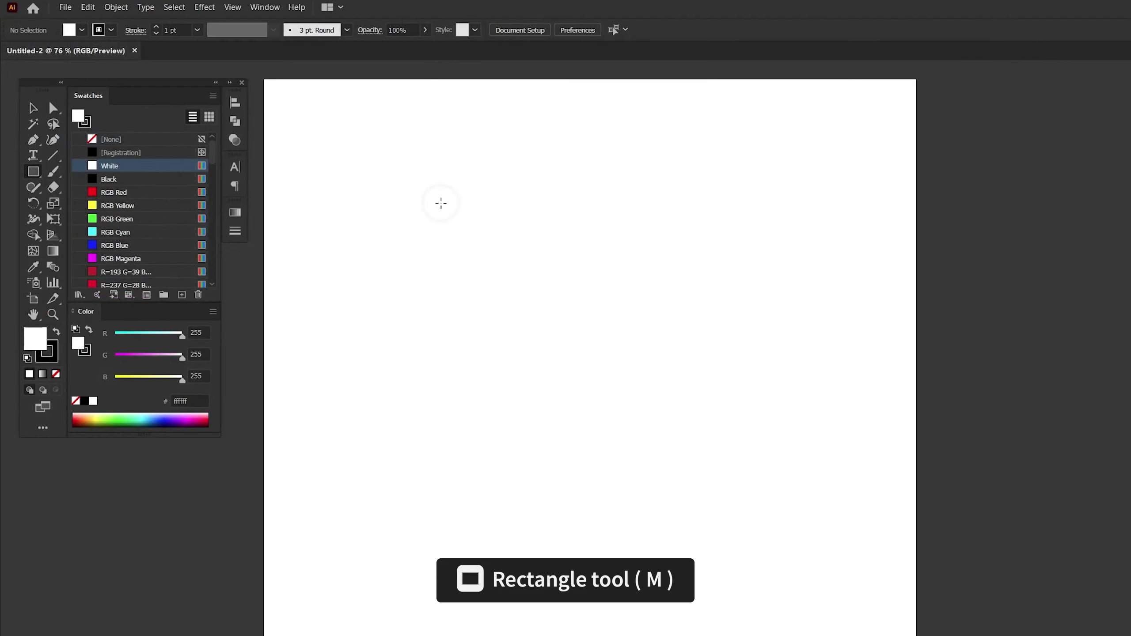
{"action": "left_click", "coordinate": [356, 134]}
{"action": "type", "text": "108"}
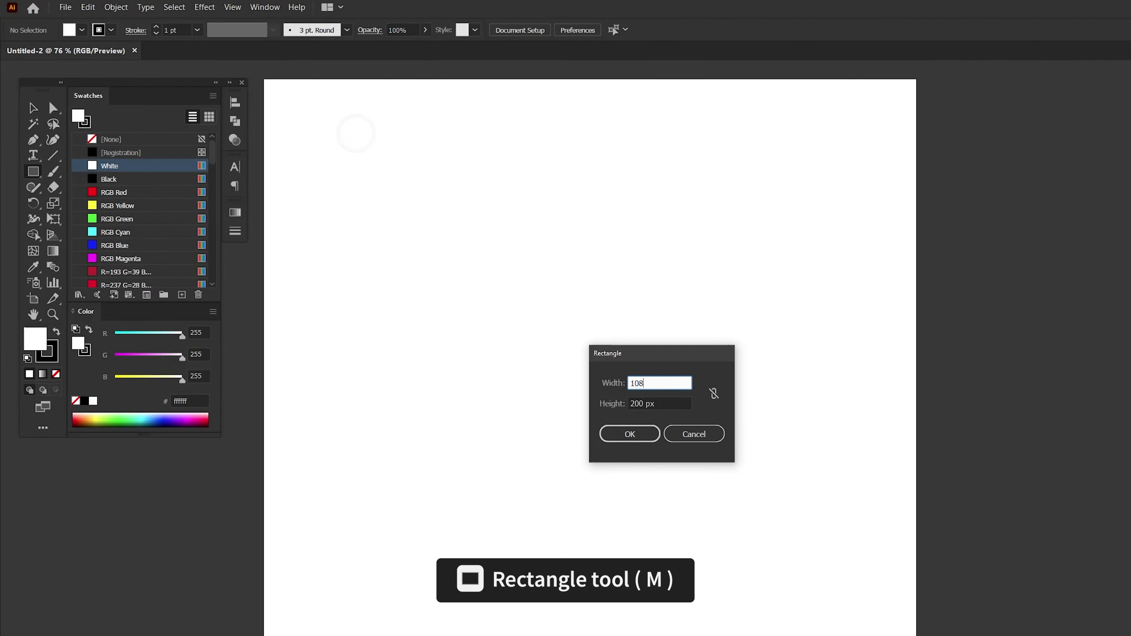
{"action": "type", "text": "0"}
{"action": "key", "text": "Tab"}
{"action": "type", "text": "180"}
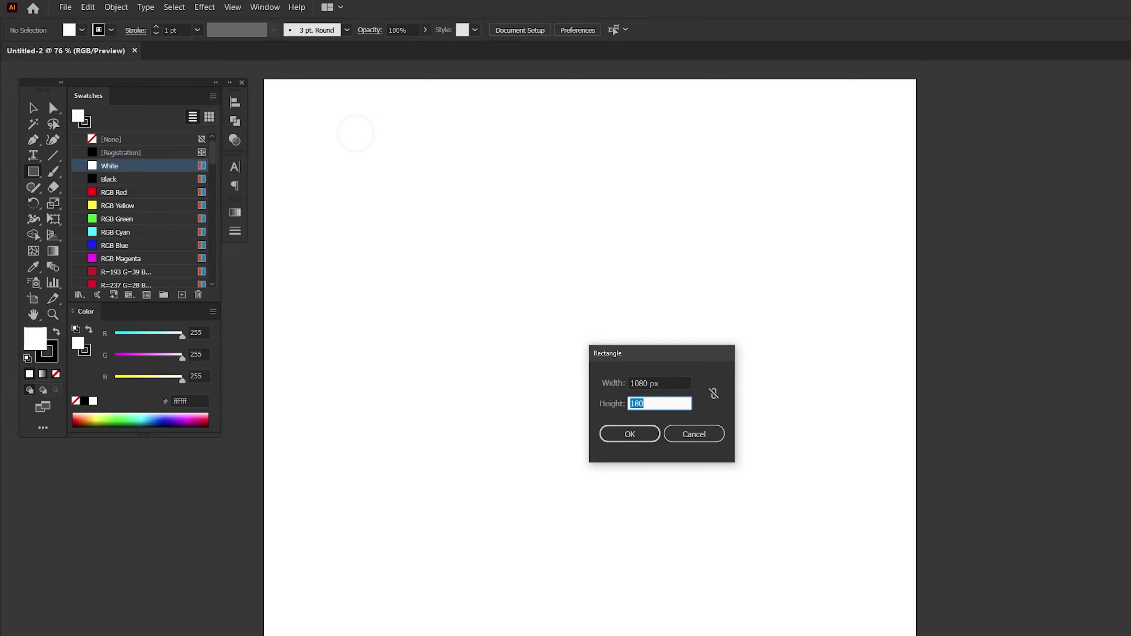
{"action": "key", "text": "Return"}
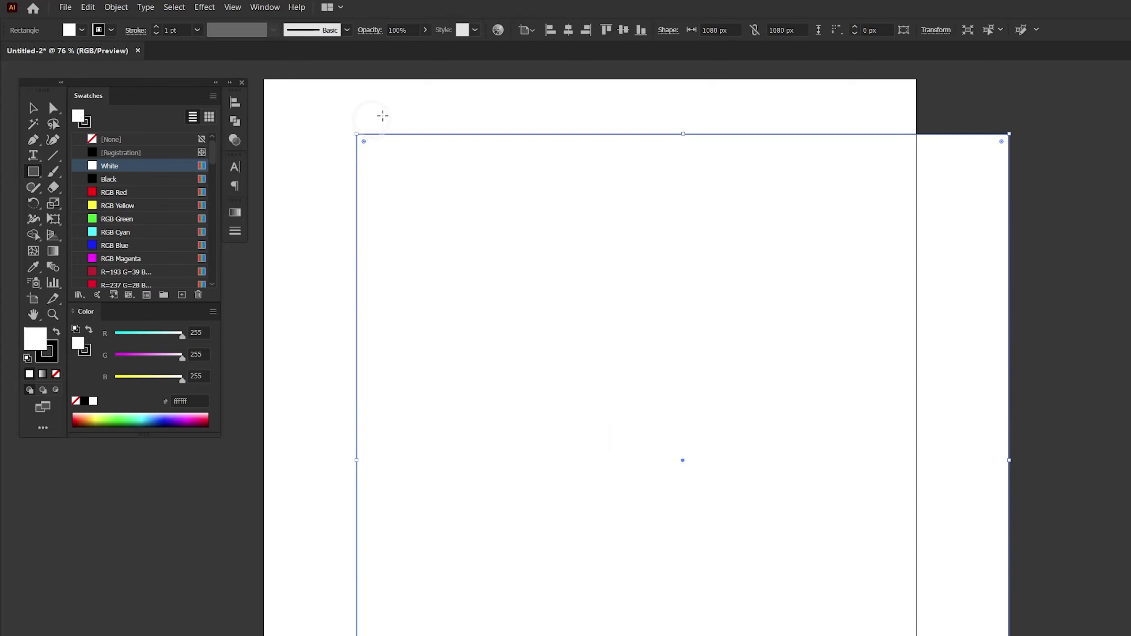
{"action": "left_click", "coordinate": [567, 30]}
{"action": "left_click", "coordinate": [623, 30]}
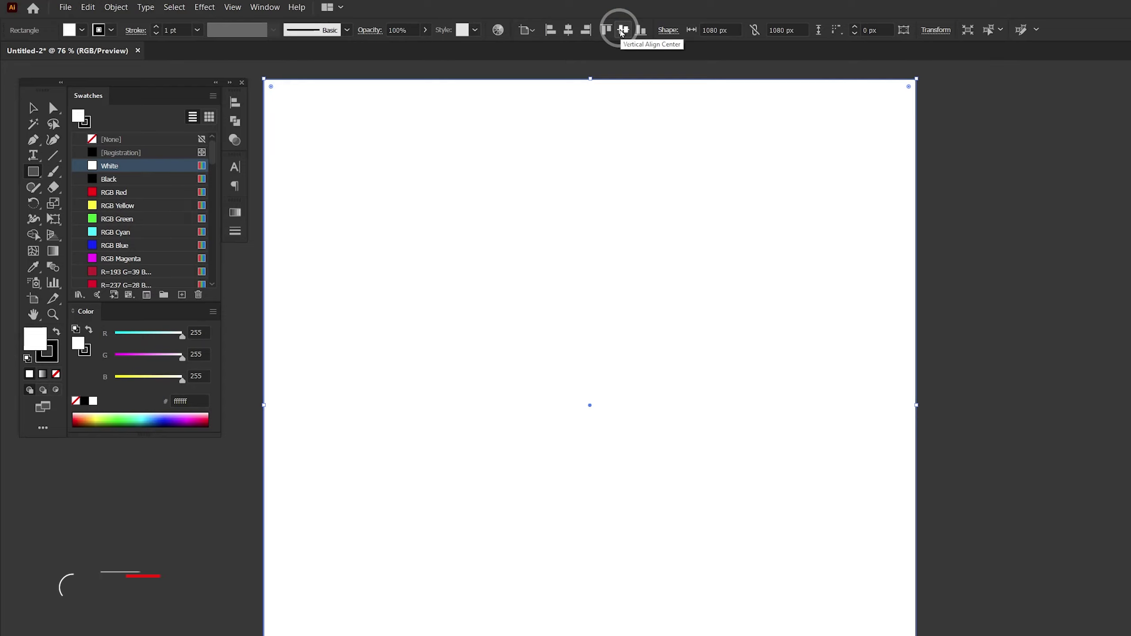
- Remove the square's stroke and fill it with light grey f0f0f0
{"action": "left_click", "coordinate": [47, 351]}
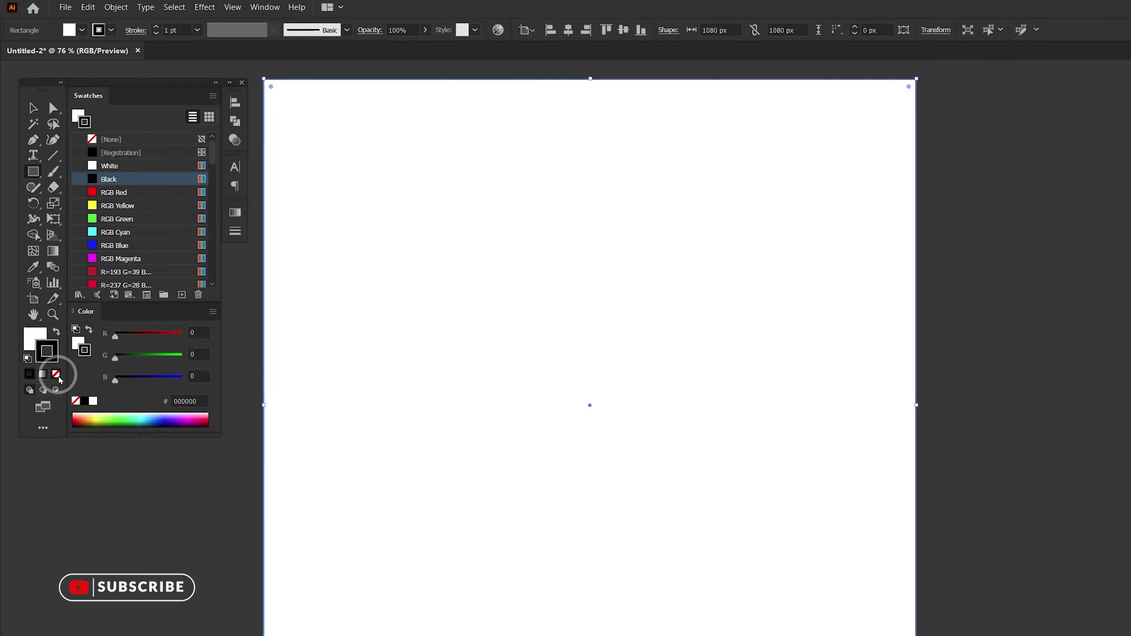
{"action": "left_click", "coordinate": [57, 374]}
{"action": "left_click", "coordinate": [39, 335]}
{"action": "left_click", "coordinate": [175, 402]}
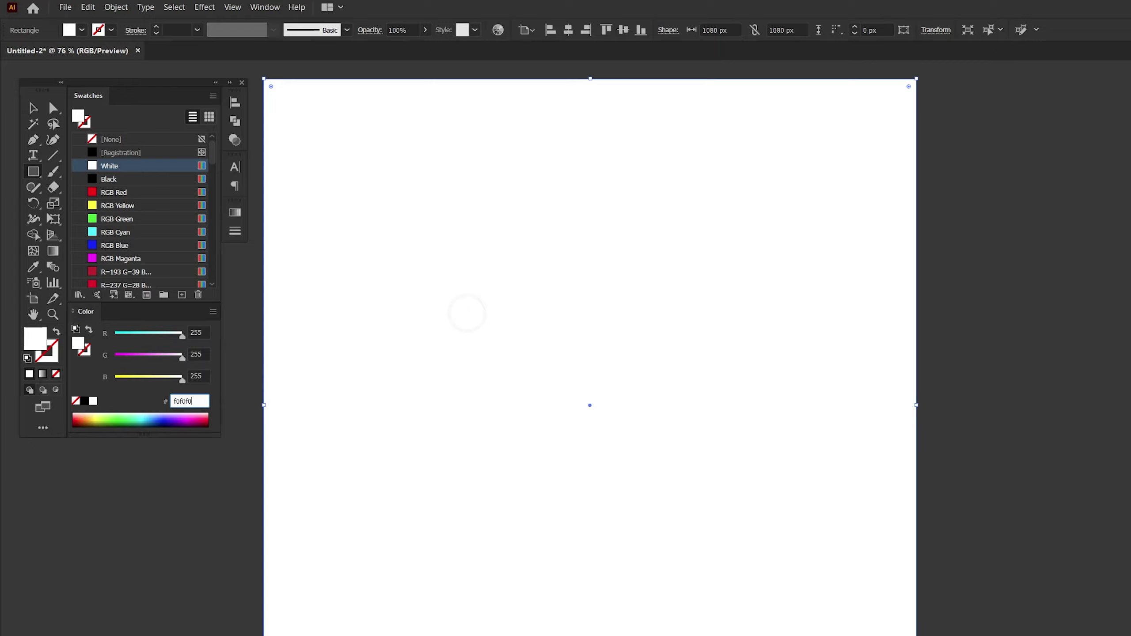
{"action": "key", "text": "Return"}
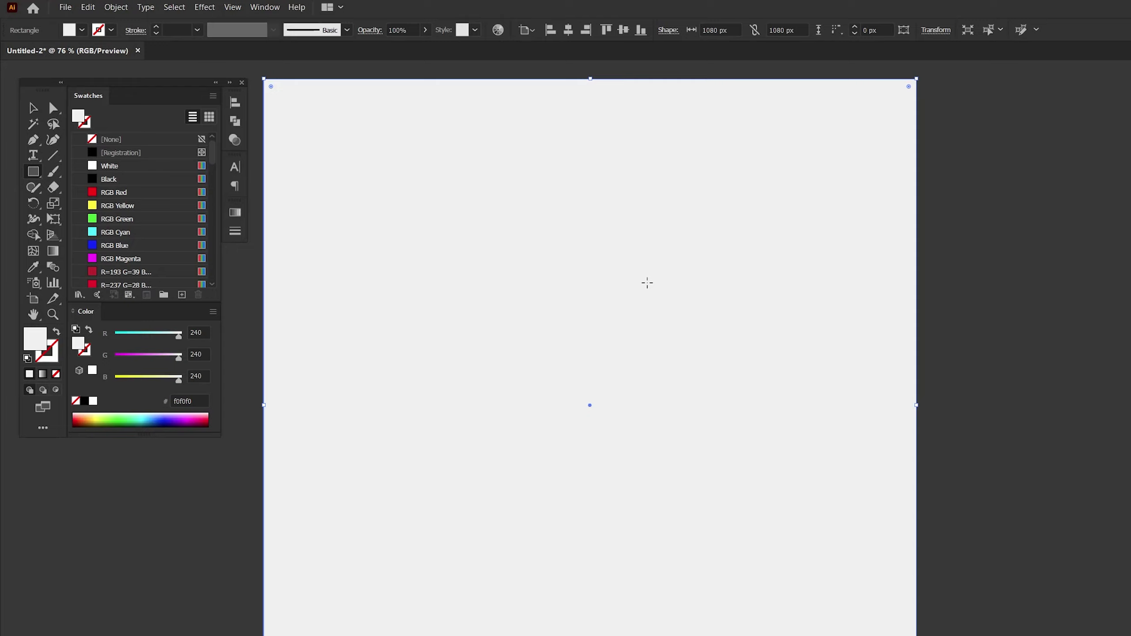
{"action": "key", "text": "v"}
{"action": "key", "text": "ctrl+0"}
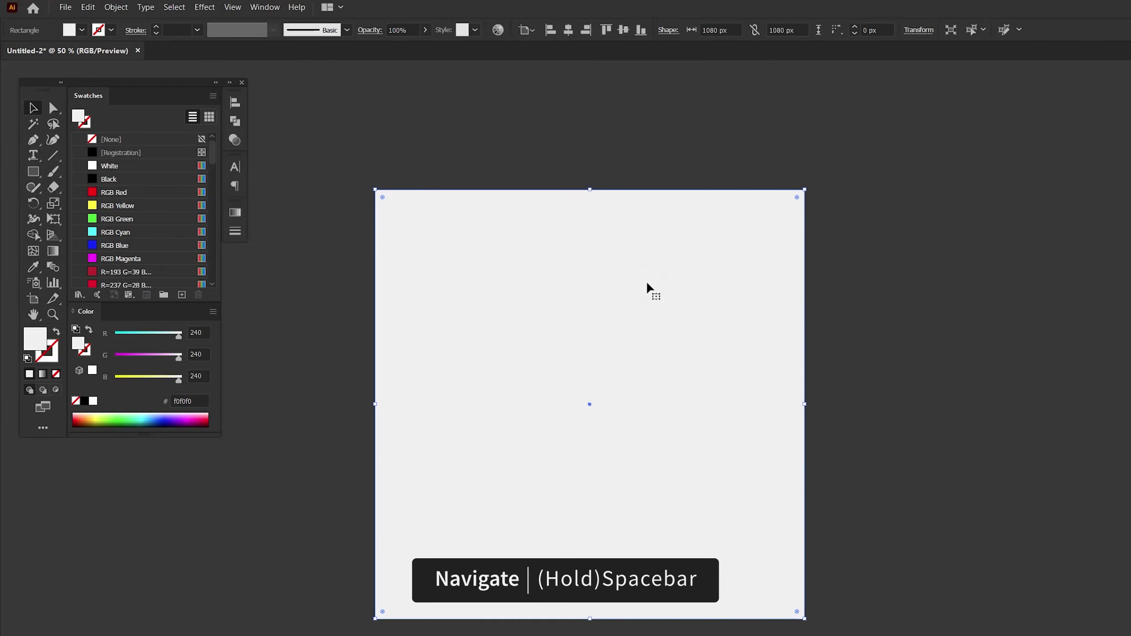
- Draw a small unfilled outline circle to the left of the artboard
{"action": "left_click_drag", "start_coordinate": [318, 291], "coordinate": [665, 292]}
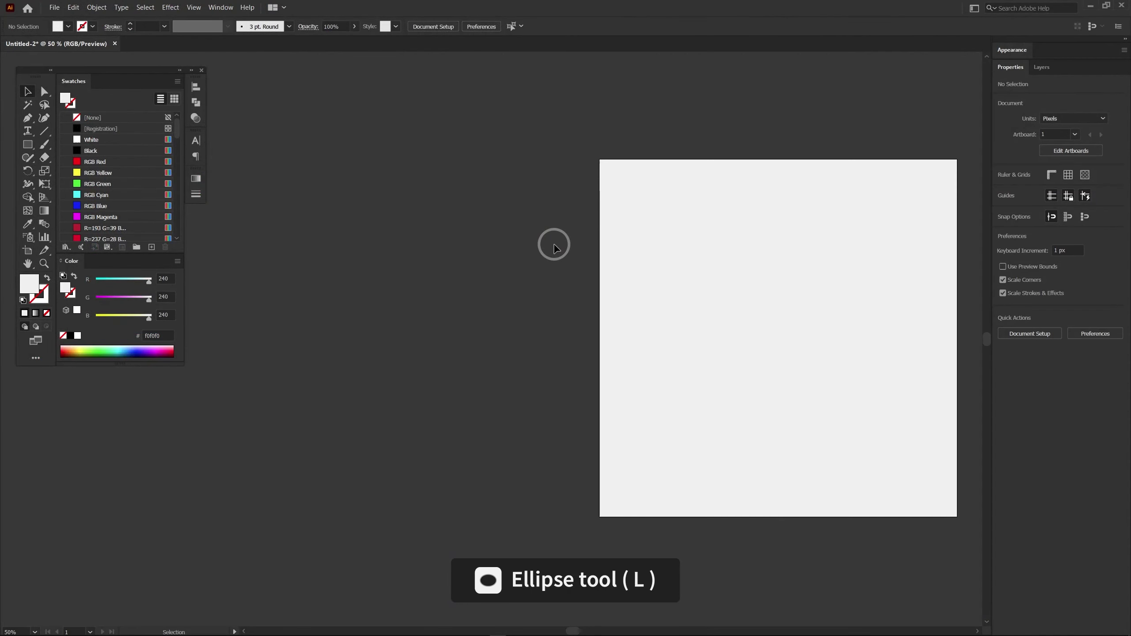
{"action": "key", "text": "l"}
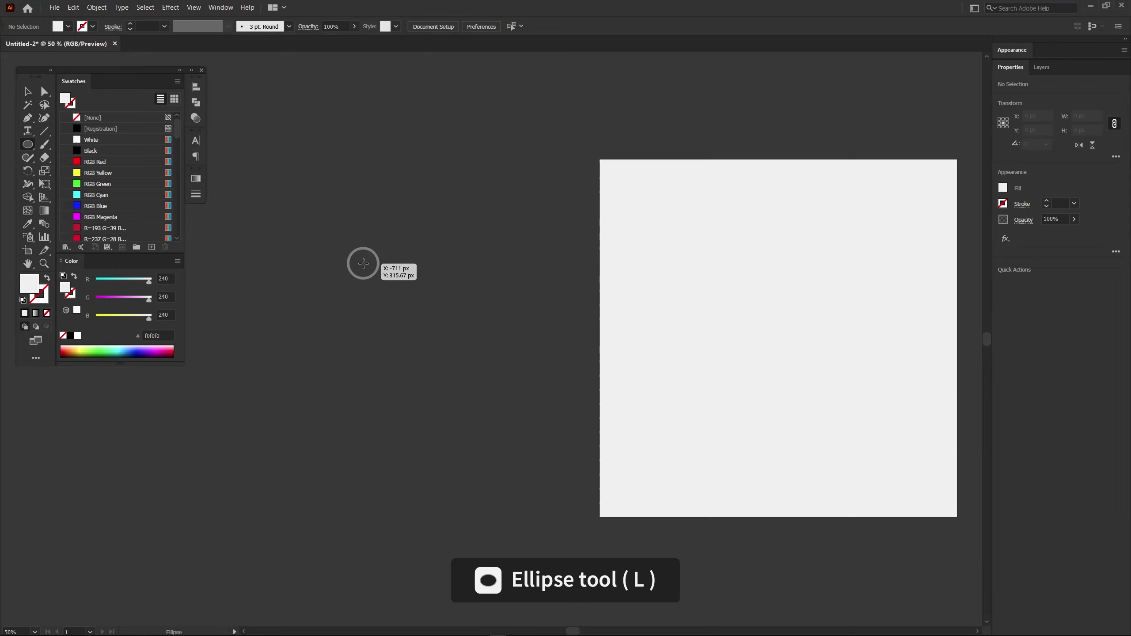
{"action": "left_click_drag", "start_coordinate": [362, 264], "coordinate": [390, 290]}
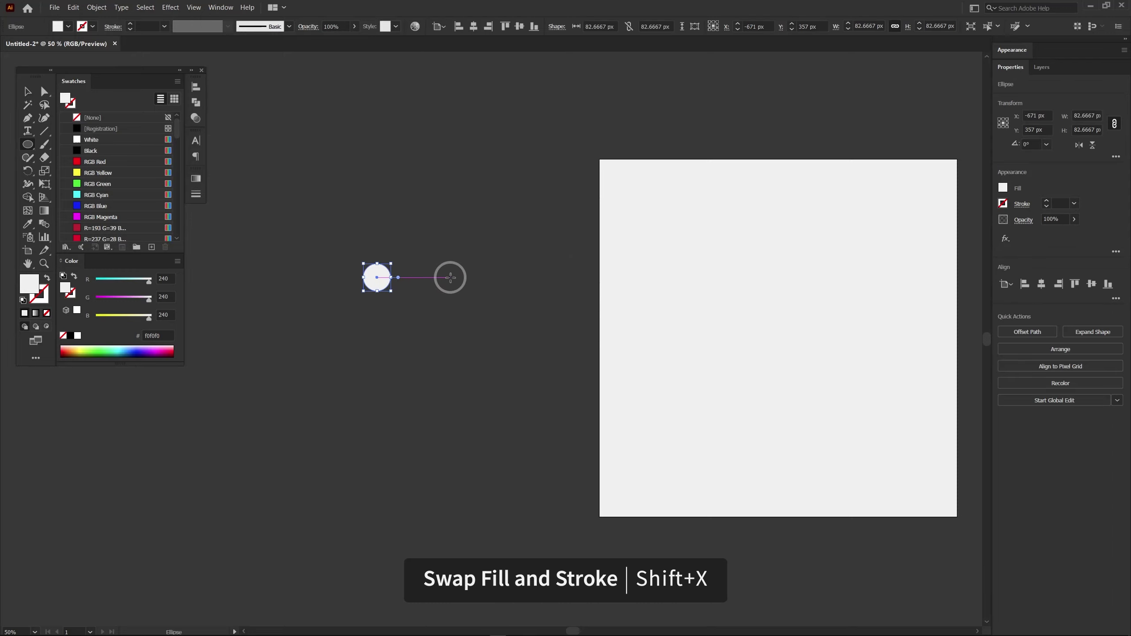
{"action": "key", "text": "shift+x"}
{"action": "key", "text": "v"}
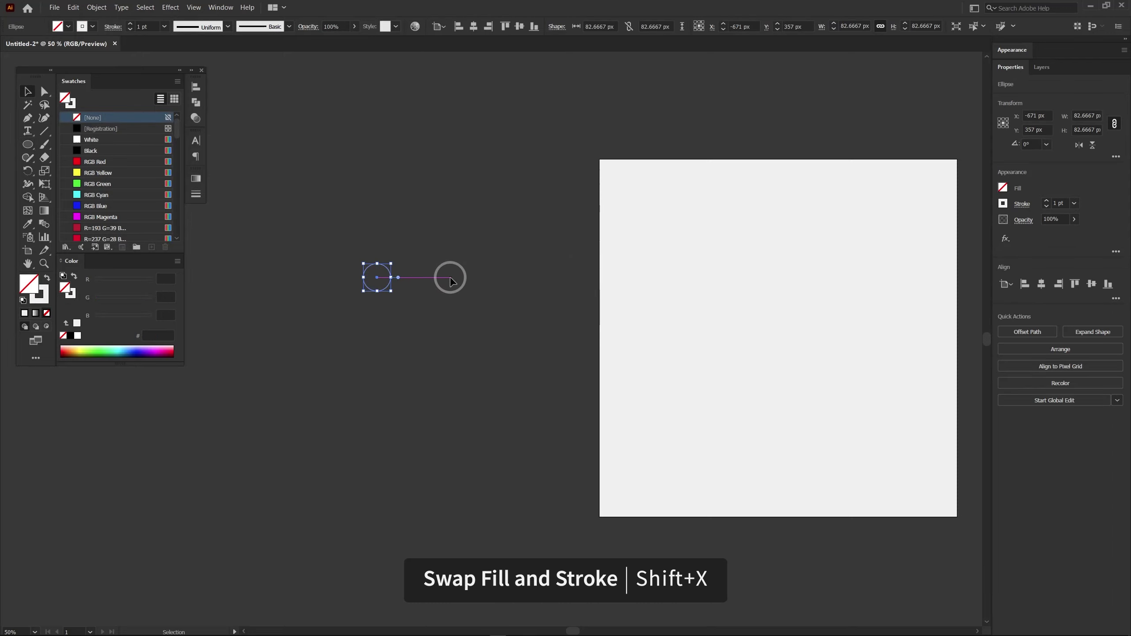
{"action": "left_click", "coordinate": [525, 287]}
- Paste a copy of the circle in place and enlarge it concentrically to about 1181 px
{"action": "left_click_drag", "start_coordinate": [452, 250], "coordinate": [318, 318]}
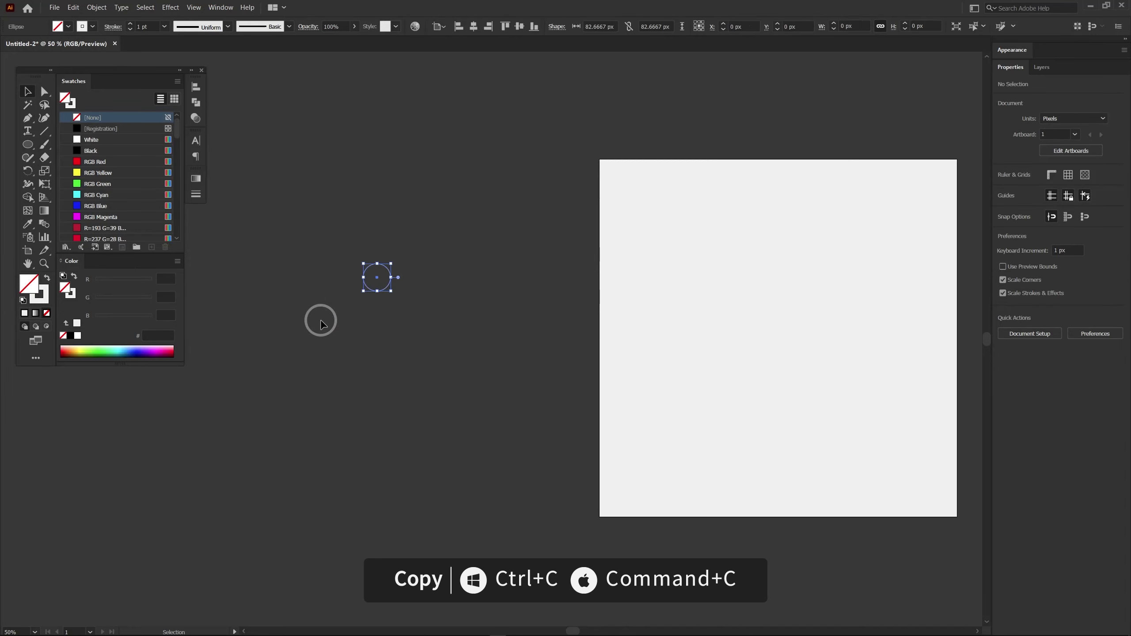
{"action": "key", "text": "ctrl+c"}
{"action": "key", "text": "a"}
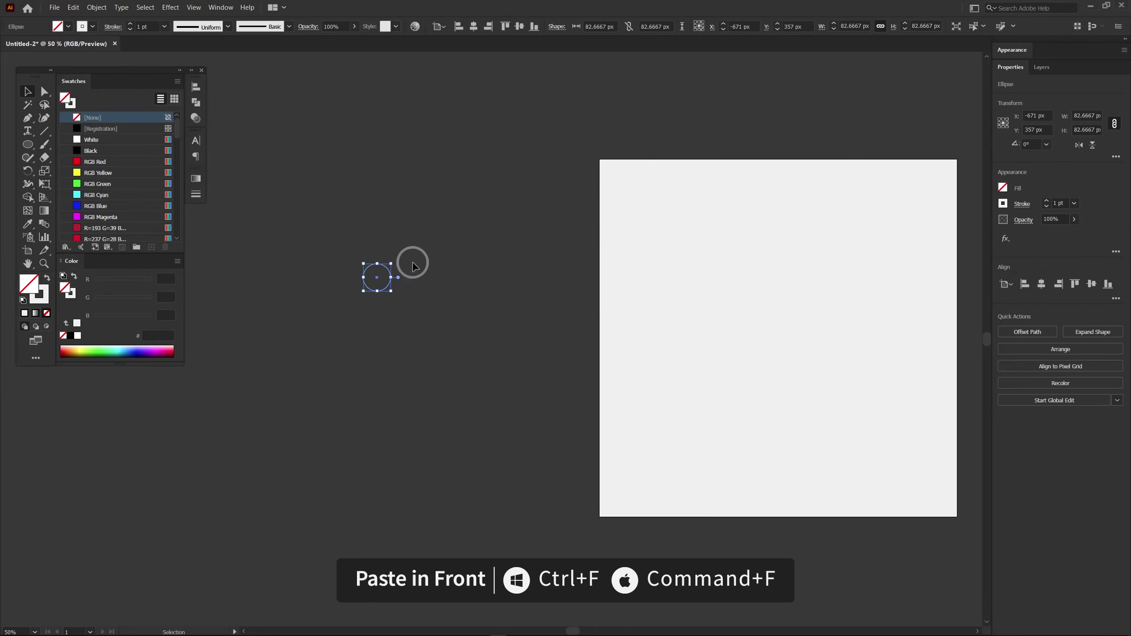
{"action": "mouse_move", "coordinate": [391, 263]}
{"action": "left_mouse_down"}
{"action": "mouse_move", "coordinate": [555, 71]}
{"action": "mouse_move", "coordinate": [570, 71]}
{"action": "left_mouse_up"}
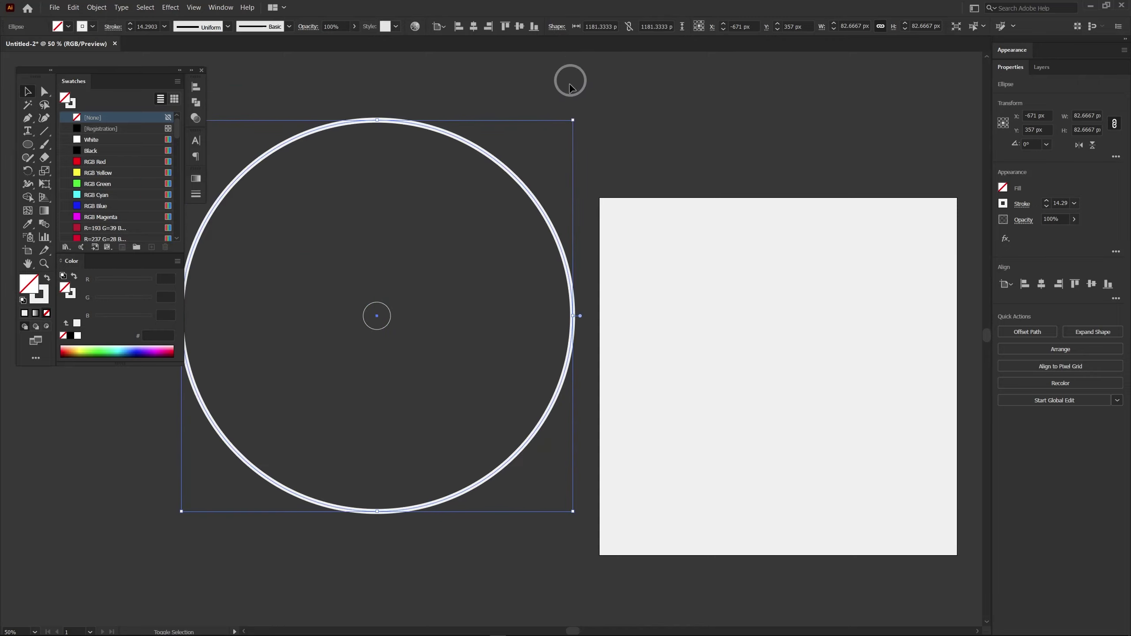
{"action": "mouse_move", "coordinate": [439, 369]}
{"action": "left_mouse_down"}
{"action": "mouse_move", "coordinate": [508, 312]}
{"action": "mouse_move", "coordinate": [505, 321]}
{"action": "left_mouse_up"}
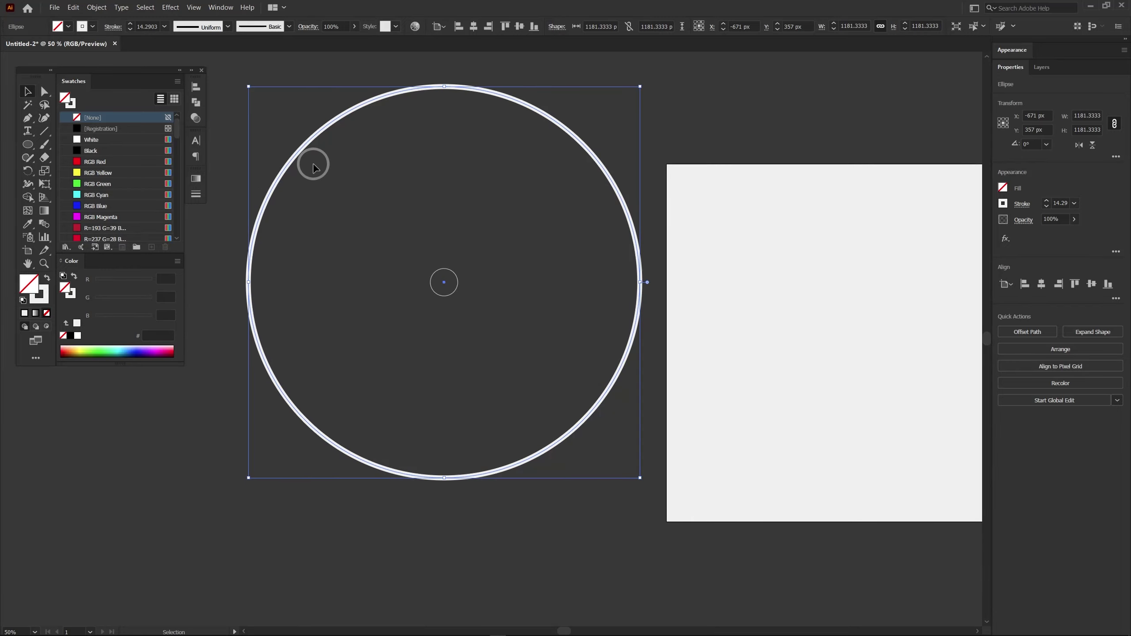
{"action": "left_click_drag", "start_coordinate": [377, 181], "coordinate": [358, 179]}
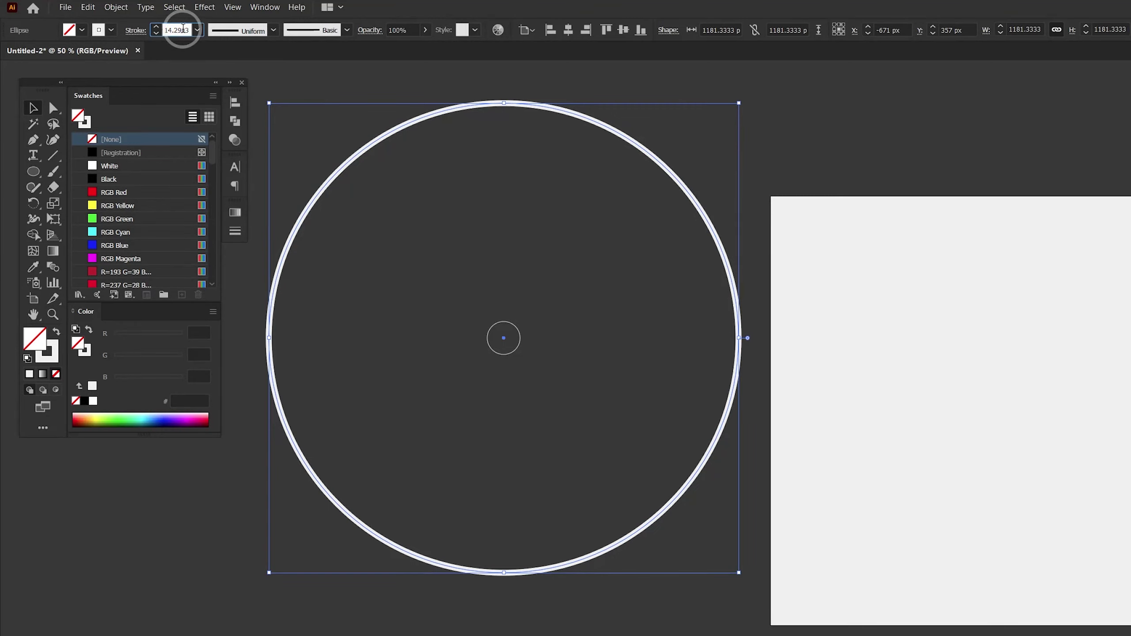
{"action": "left_click", "coordinate": [182, 29]}
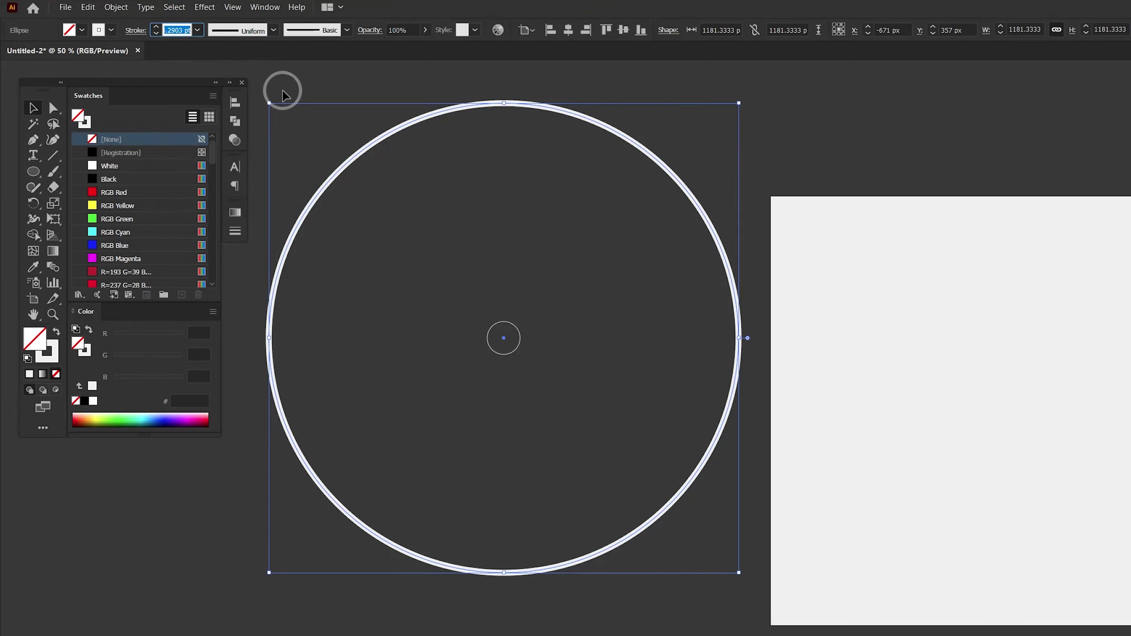
- Apply a thinner stroke weight to the large outer circle
{"action": "key", "text": "Return"}
{"action": "left_click_drag", "start_coordinate": [469, 315], "coordinate": [545, 369]}
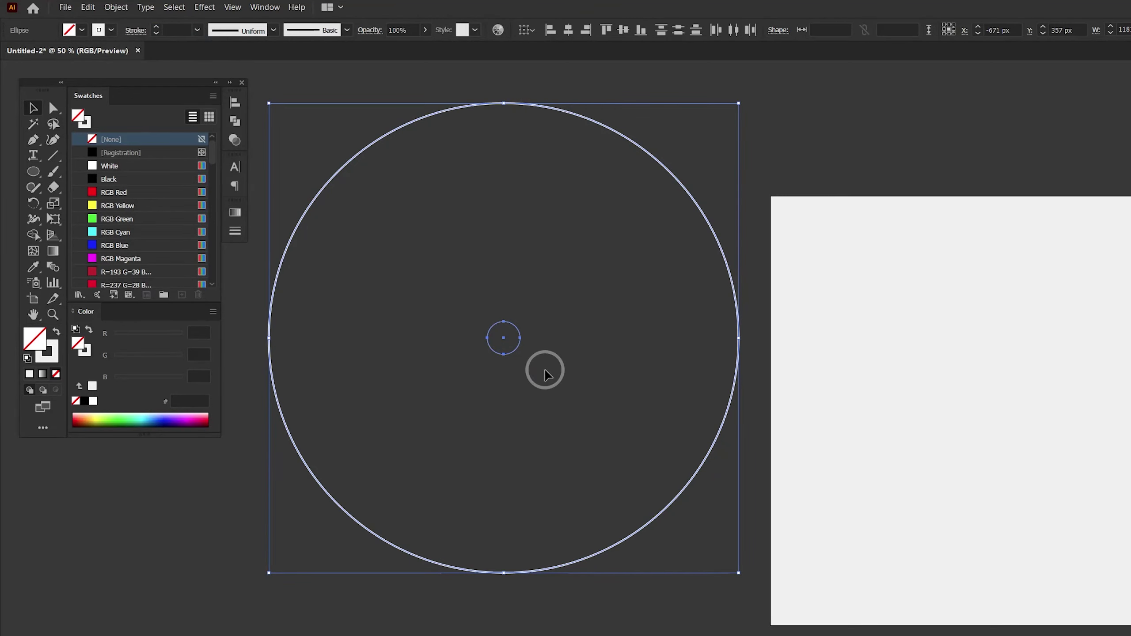
{"action": "left_click", "coordinate": [564, 352]}
{"action": "left_click", "coordinate": [518, 325]}
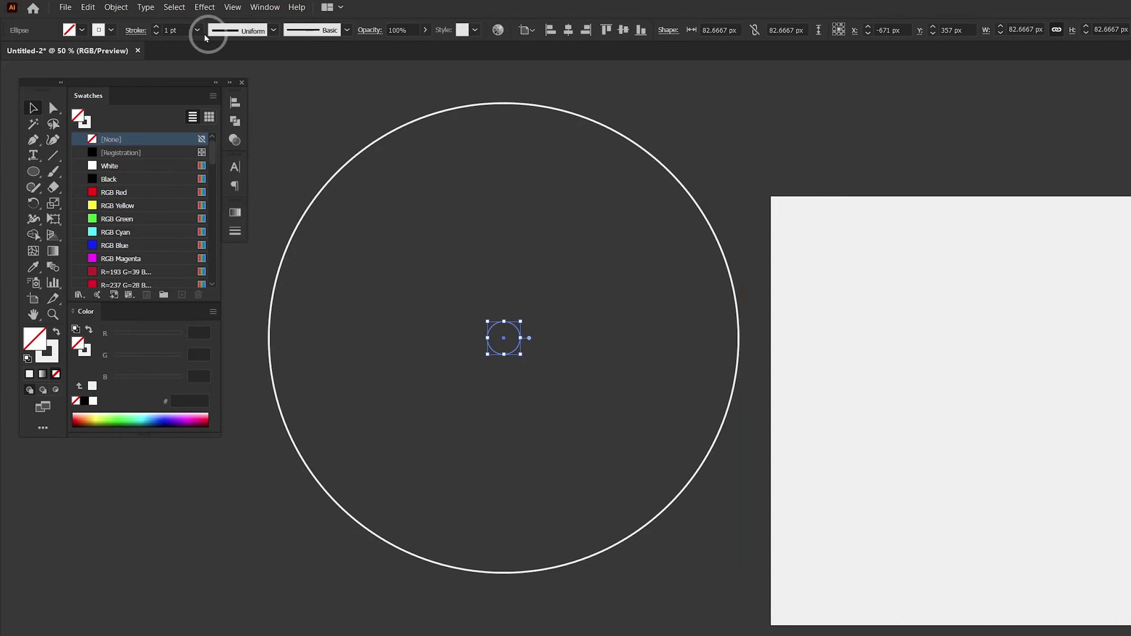
- Give the small centre circle a 90 pt stroke and select both circles
{"action": "left_click", "coordinate": [183, 30]}
{"action": "type", "text": "80"}
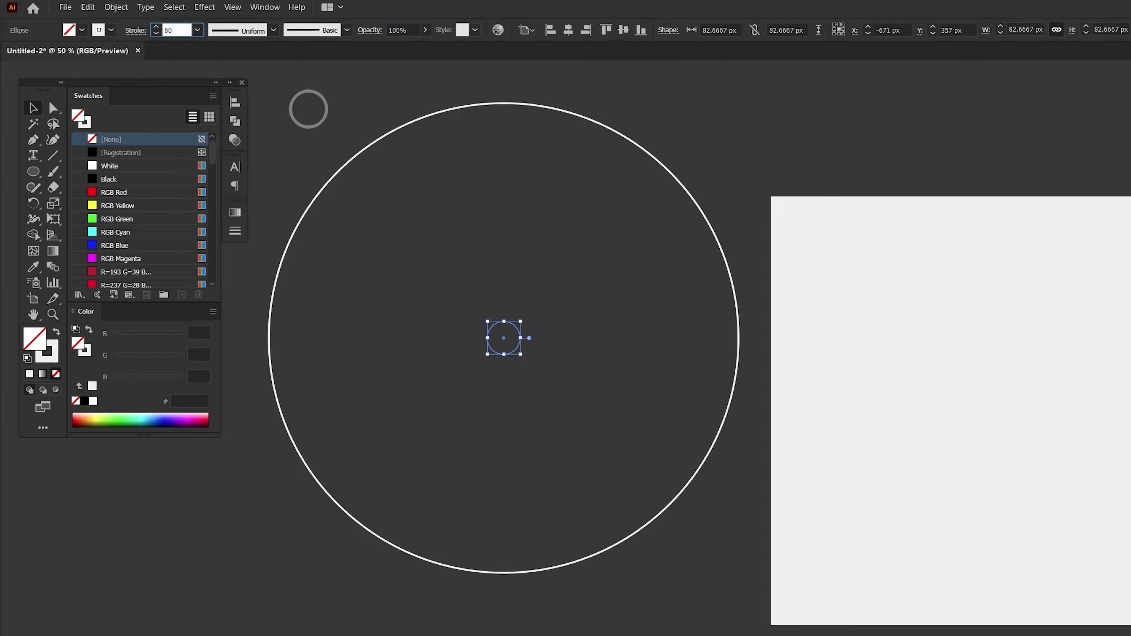
{"action": "key", "text": "Return"}
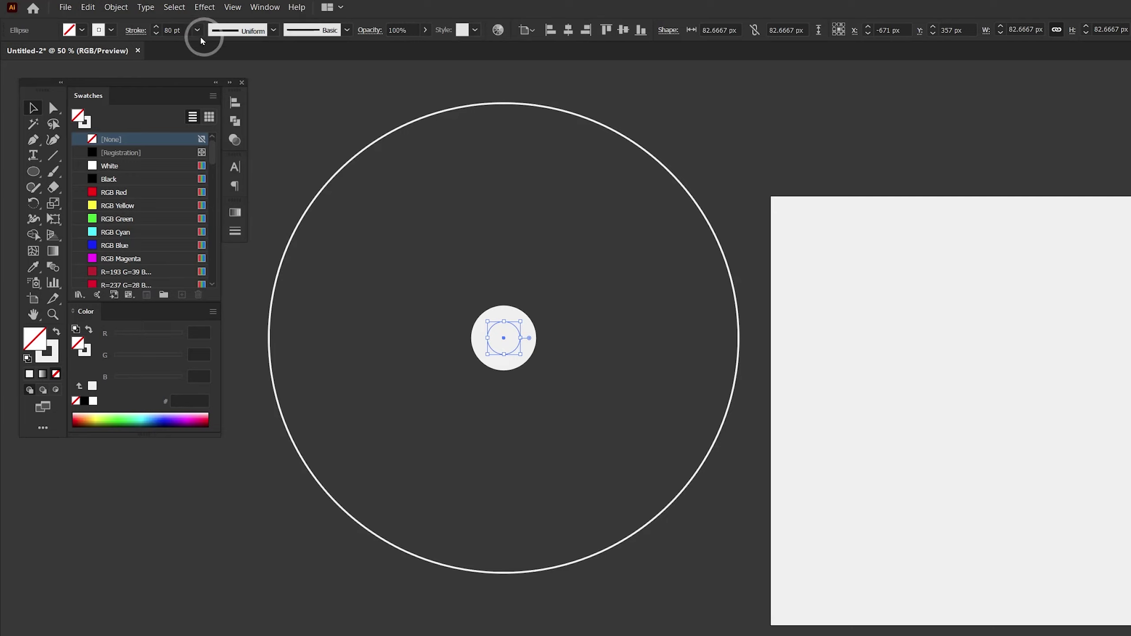
{"action": "left_click", "coordinate": [199, 32]}
{"action": "type", "text": "90"}
{"action": "key", "text": "Return"}
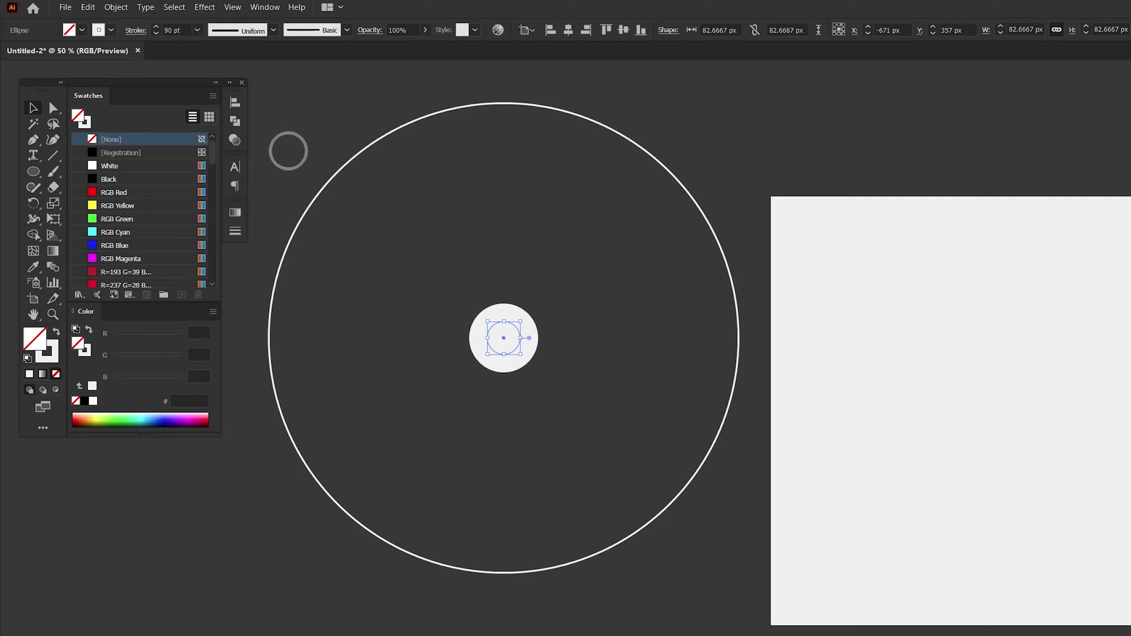
{"action": "key", "text": "ctrl+a"}
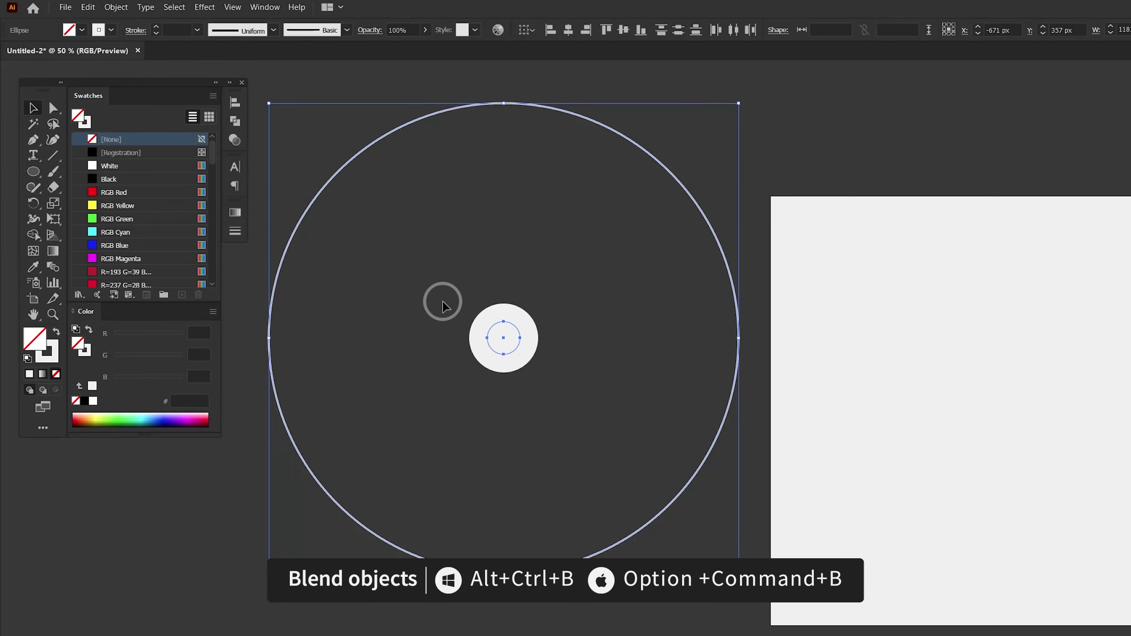
- Blend the two circles with Blend Options spacing set to 5 Specified Steps
{"action": "key", "text": "alt+ctrl+b"}
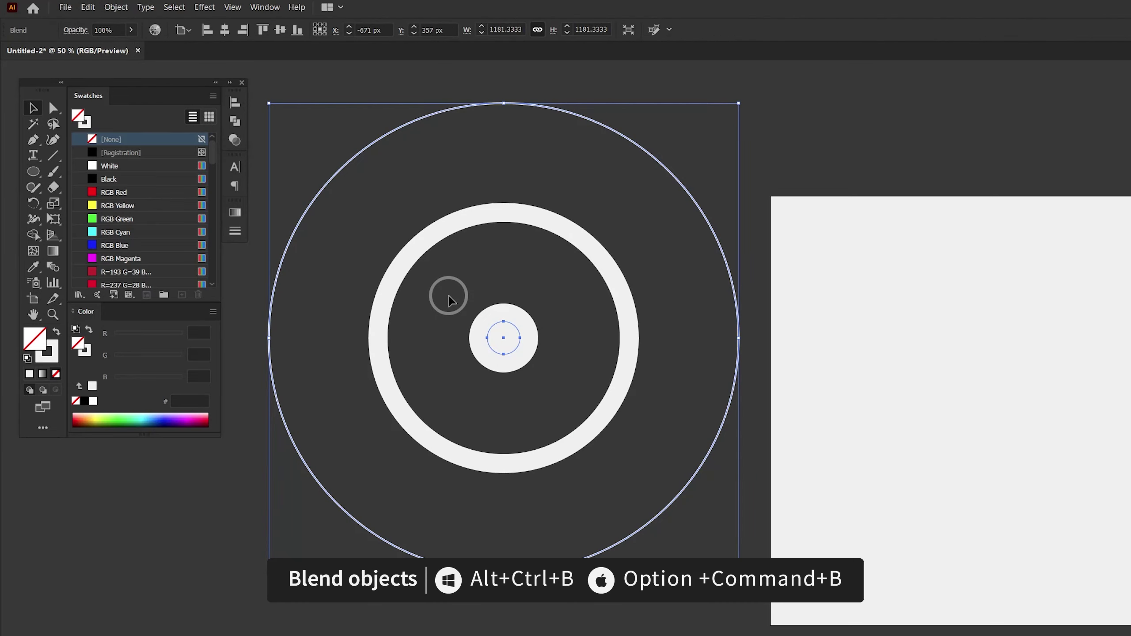
{"action": "left_click", "coordinate": [116, 6]}
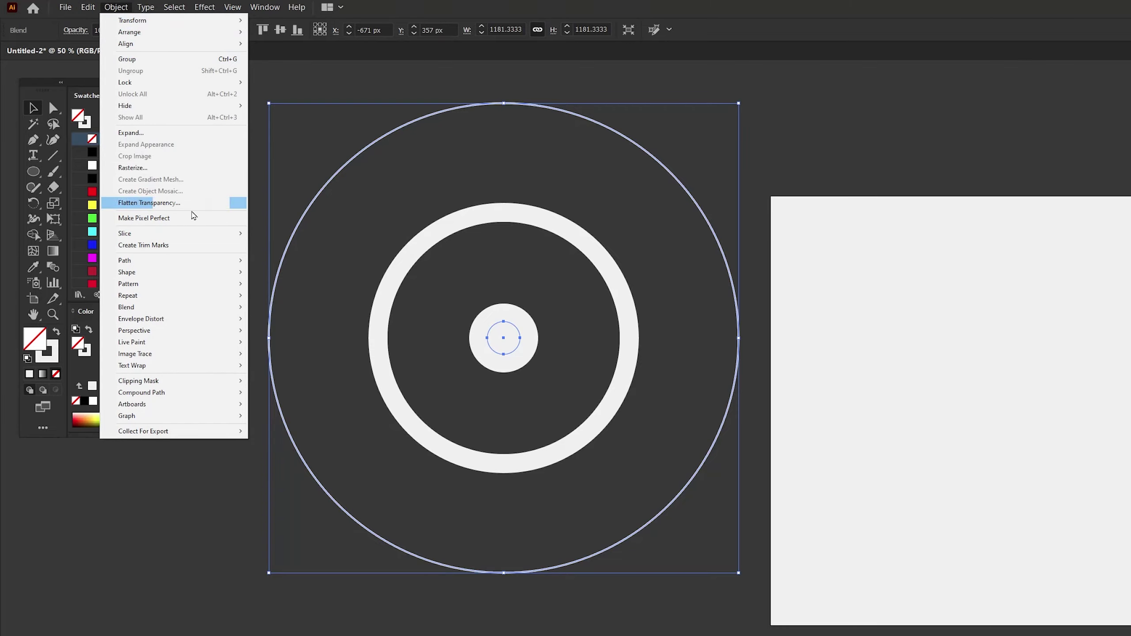
{"action": "mouse_move", "coordinate": [126, 306]}
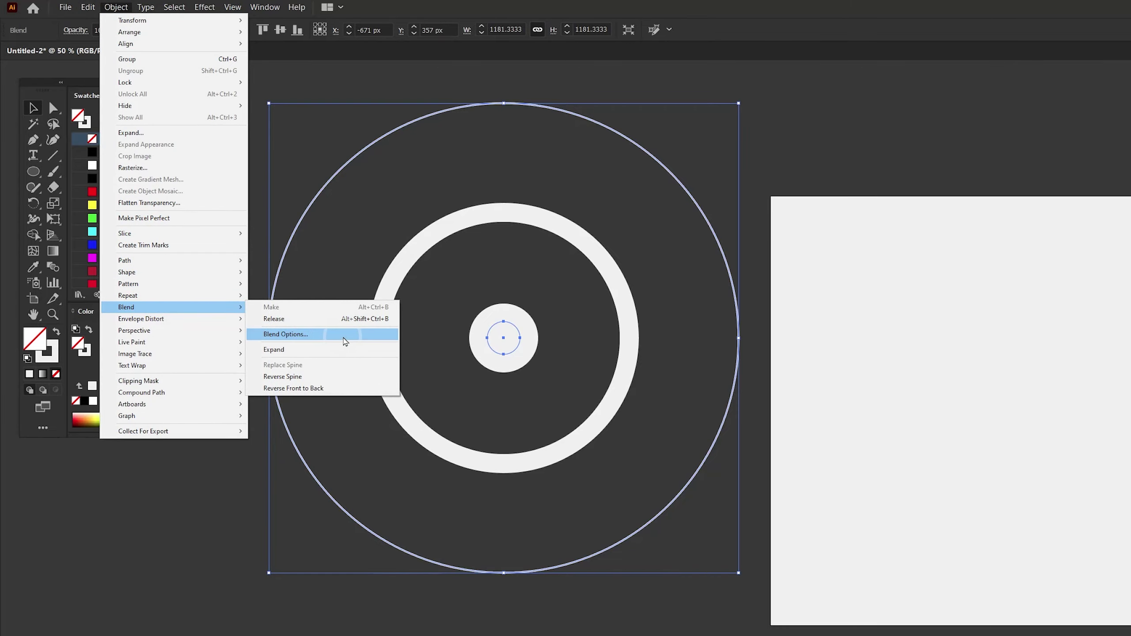
{"action": "left_click", "coordinate": [334, 339]}
{"action": "left_click", "coordinate": [216, 214]}
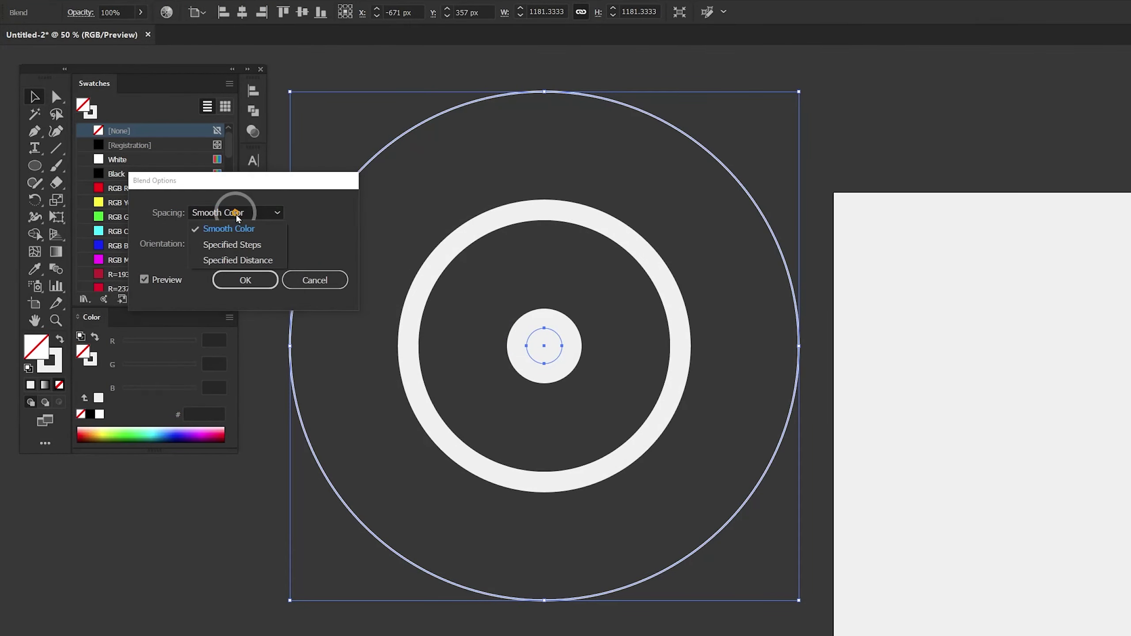
{"action": "left_click", "coordinate": [236, 246]}
{"action": "left_click", "coordinate": [316, 230]}
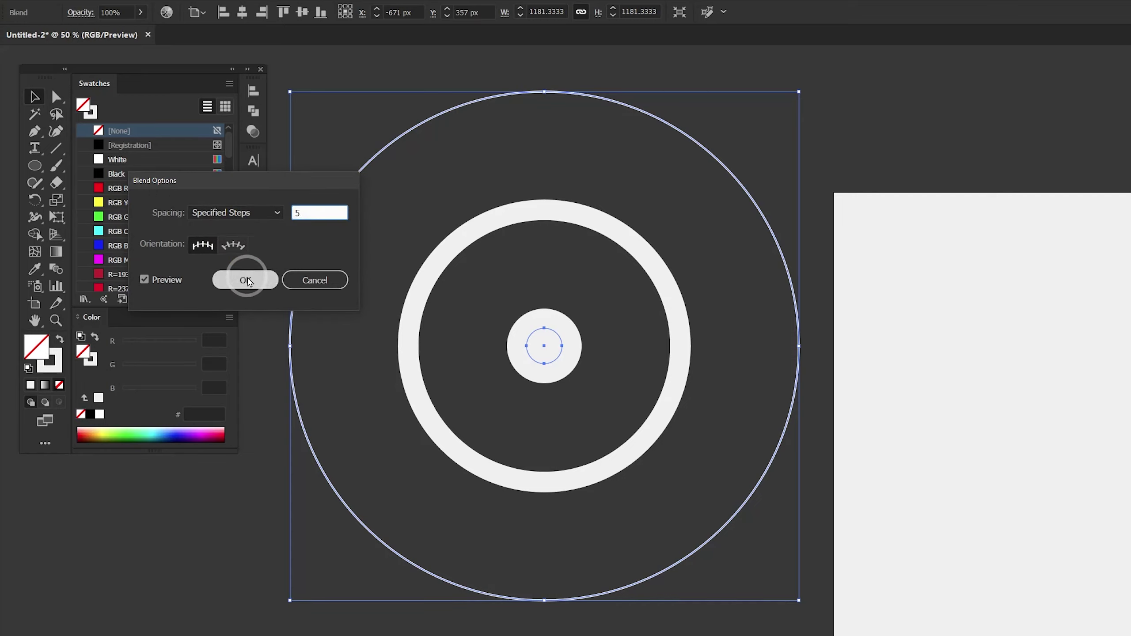
{"action": "left_click", "coordinate": [145, 280]}
{"action": "left_click", "coordinate": [239, 290]}
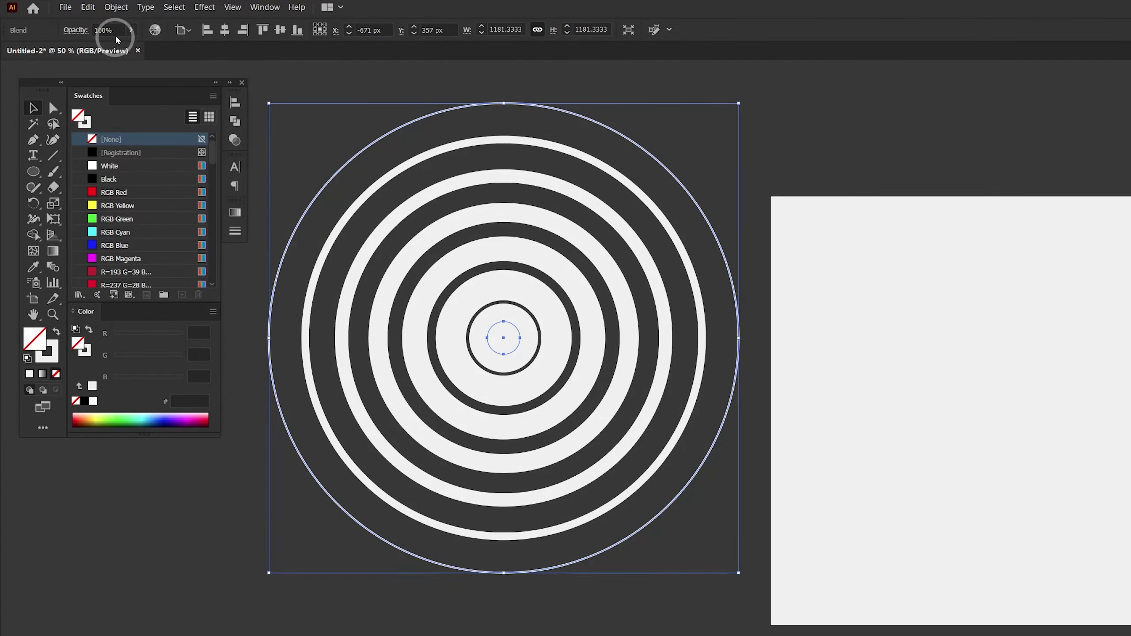
{"action": "left_click", "coordinate": [116, 7]}
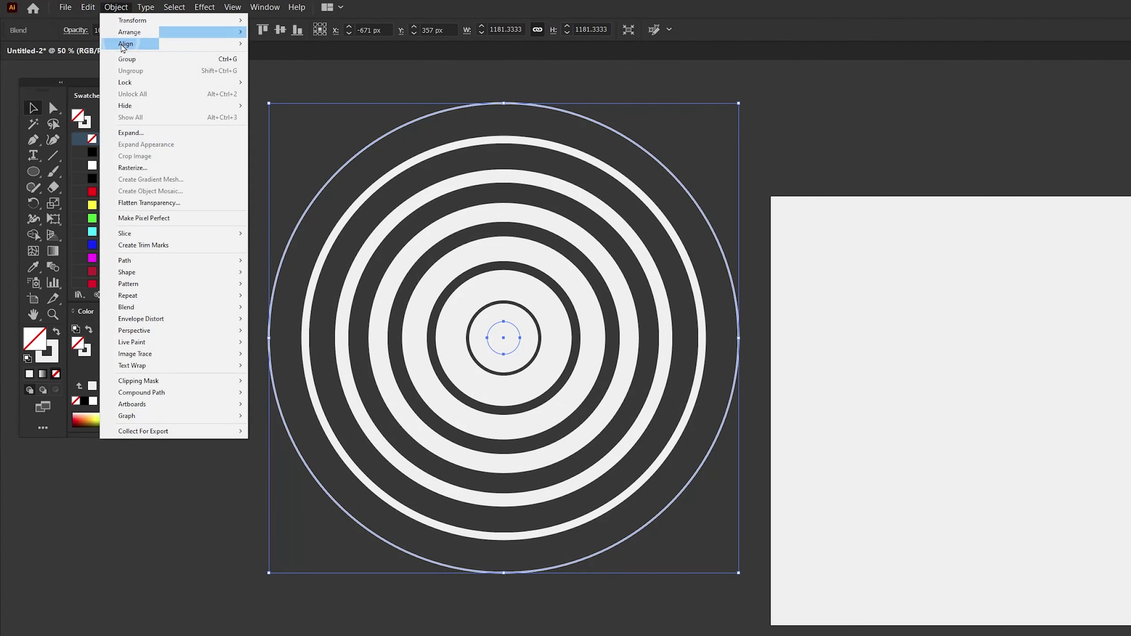
- Expand the blend, then expand again with Fill and Stroke into grouped filled rings
{"action": "left_click", "coordinate": [155, 134]}
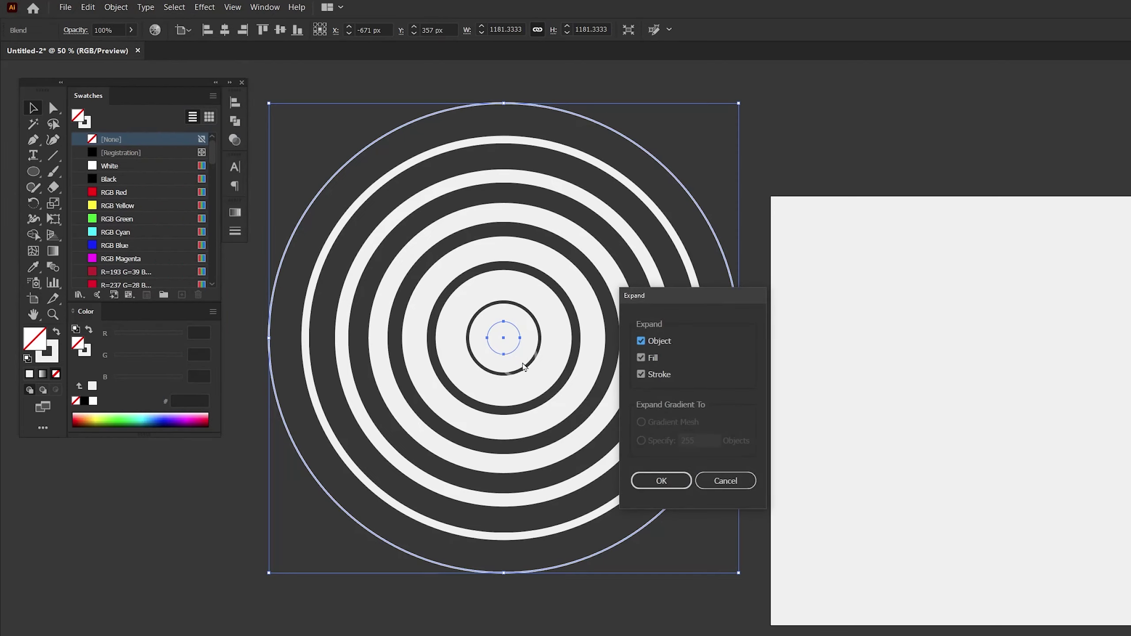
{"action": "left_click", "coordinate": [656, 482]}
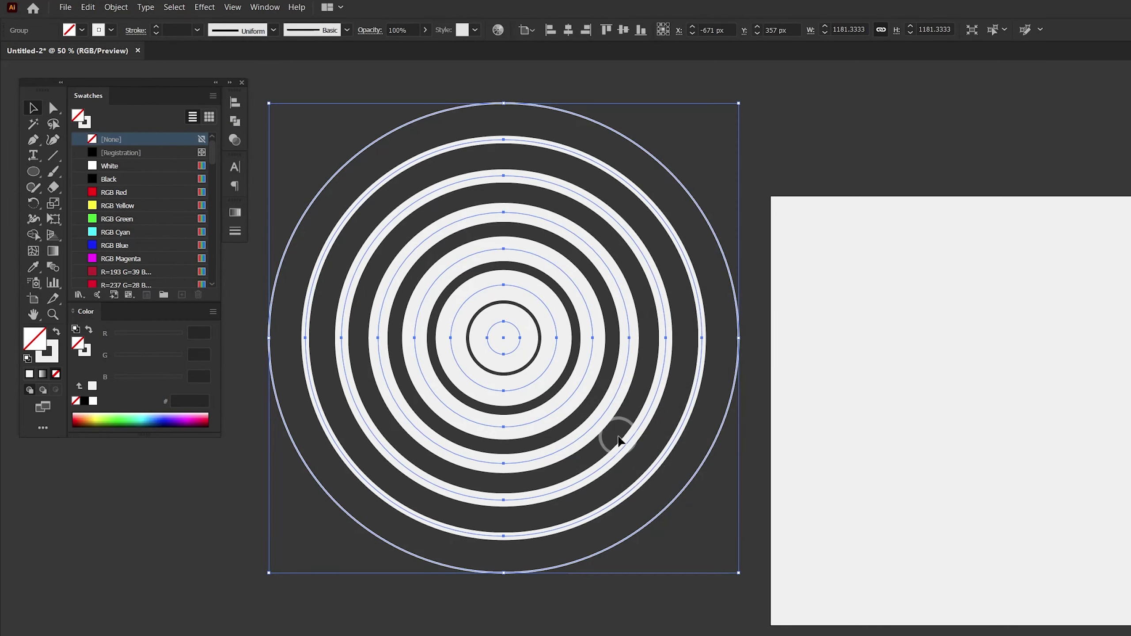
{"action": "left_click", "coordinate": [117, 8]}
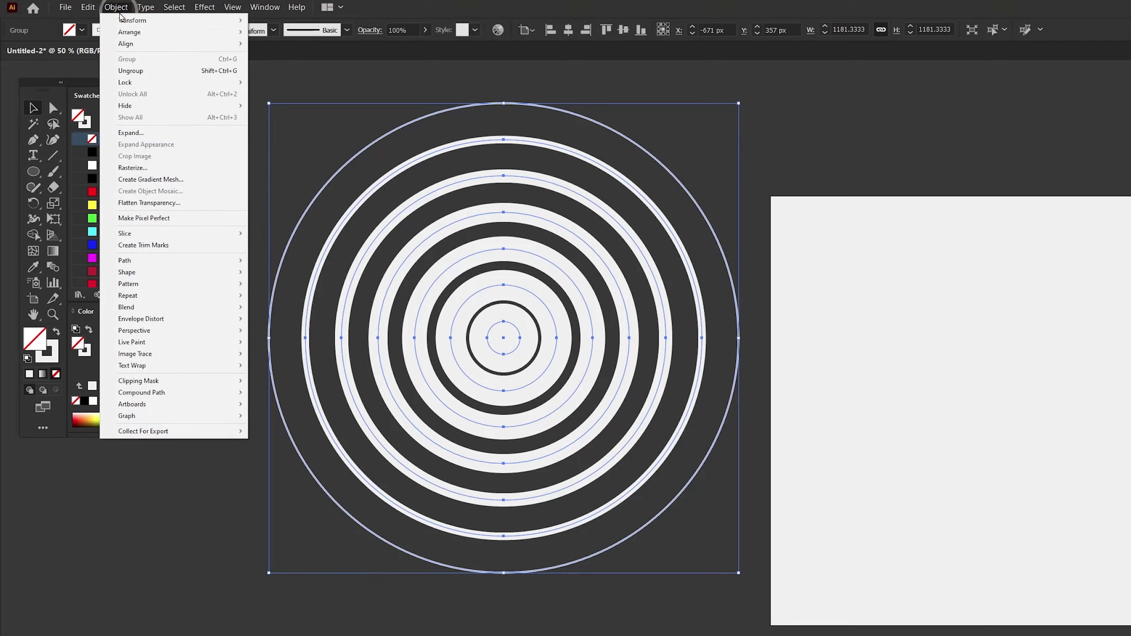
{"action": "left_click", "coordinate": [171, 133]}
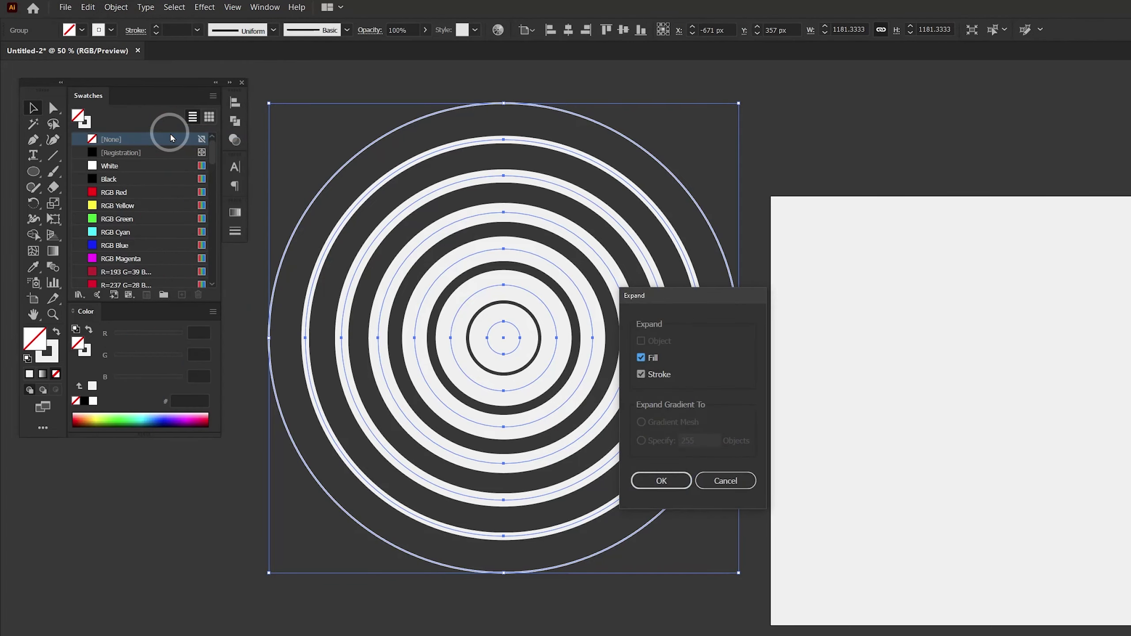
{"action": "left_click", "coordinate": [655, 481]}
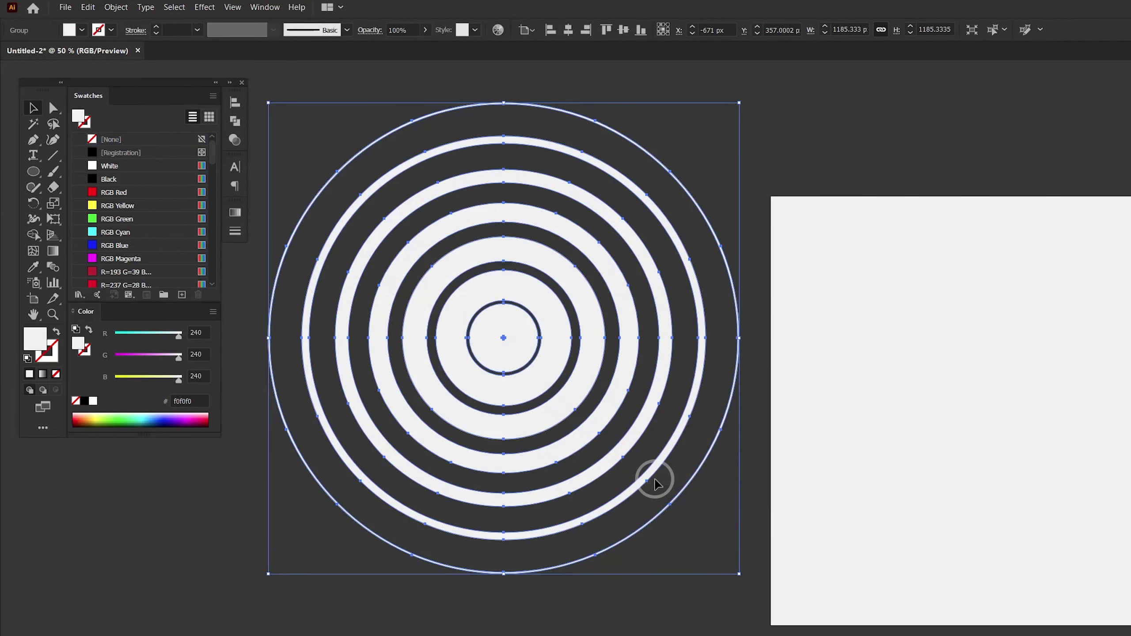
{"action": "left_click", "coordinate": [779, 289]}
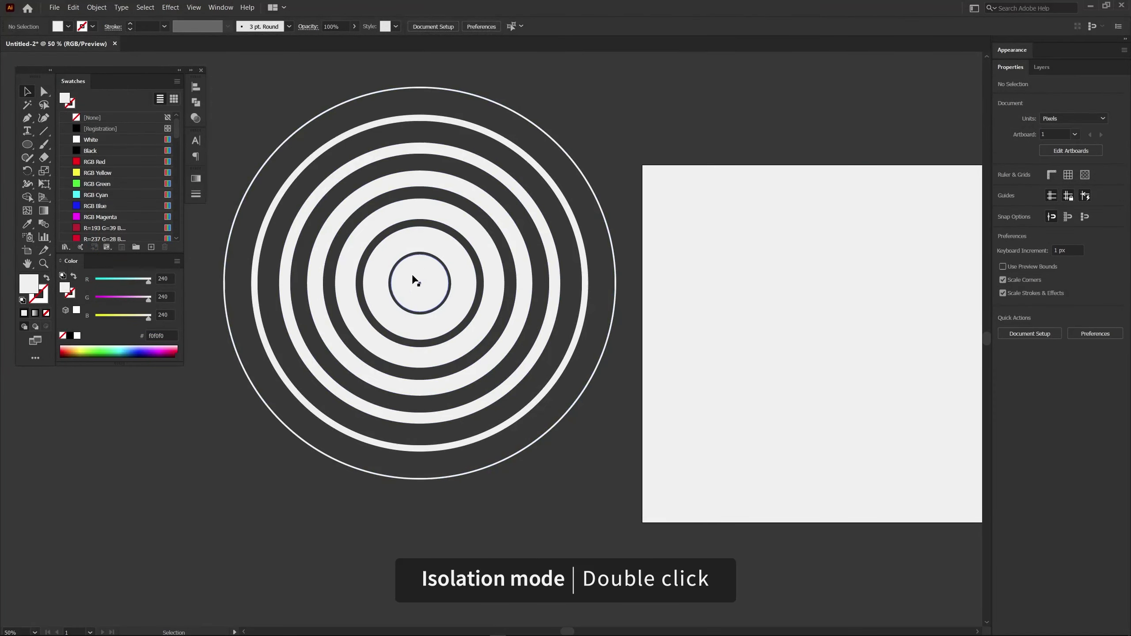
{"action": "left_click", "coordinate": [454, 273]}
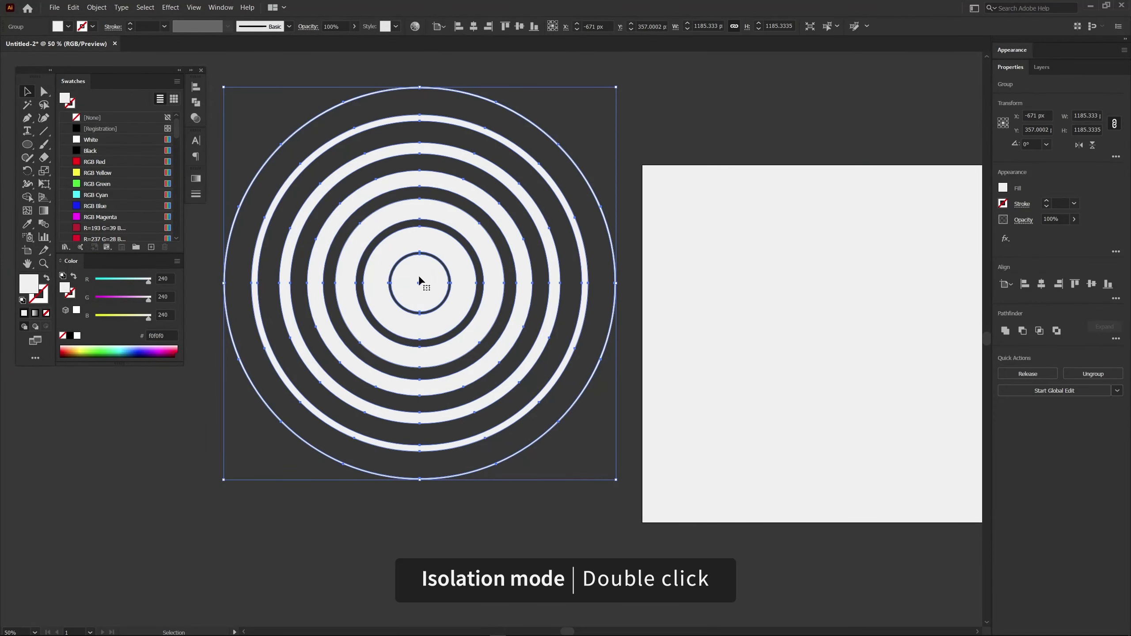
- In isolation mode, shrink the innermost light disc to 156.44 px
{"action": "double_click", "coordinate": [441, 285]}
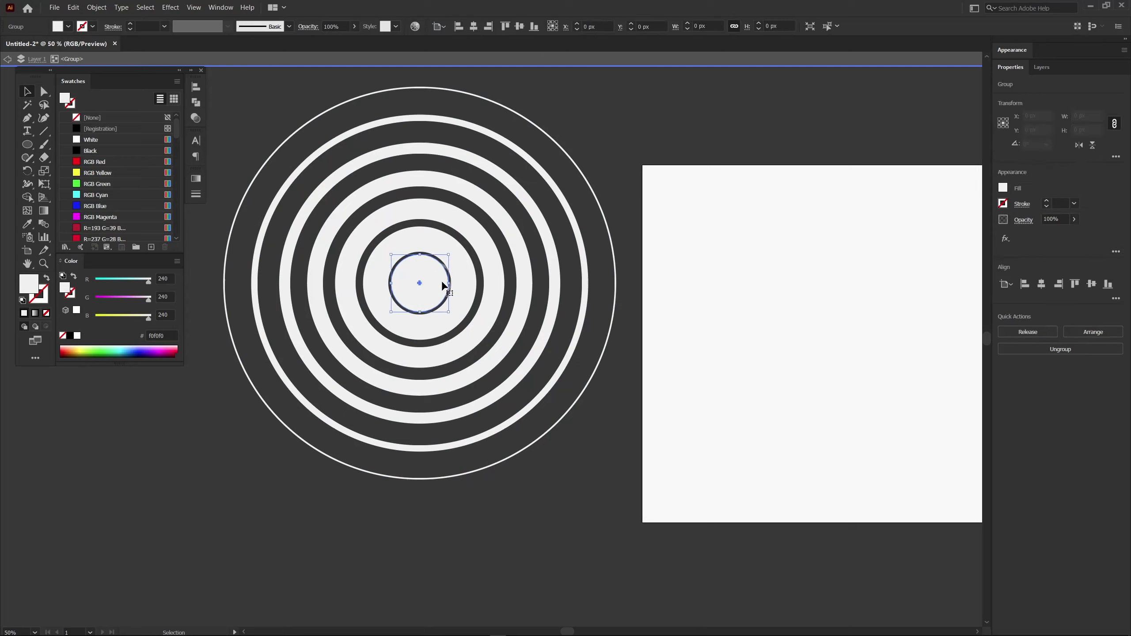
{"action": "key", "text": "shift+m"}
{"action": "key", "text": "ctrl+equal"}
{"action": "key", "text": "ctrl+equal"}
{"action": "key", "text": "ctrl+equal"}
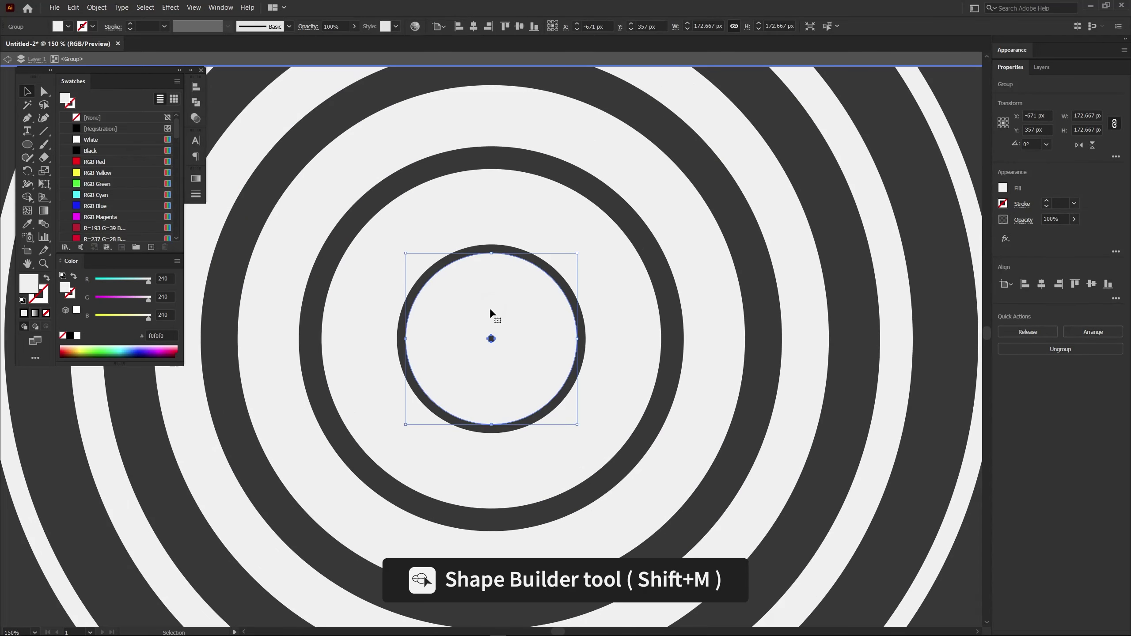
{"action": "left_click", "coordinate": [493, 356]}
{"action": "key", "text": "v"}
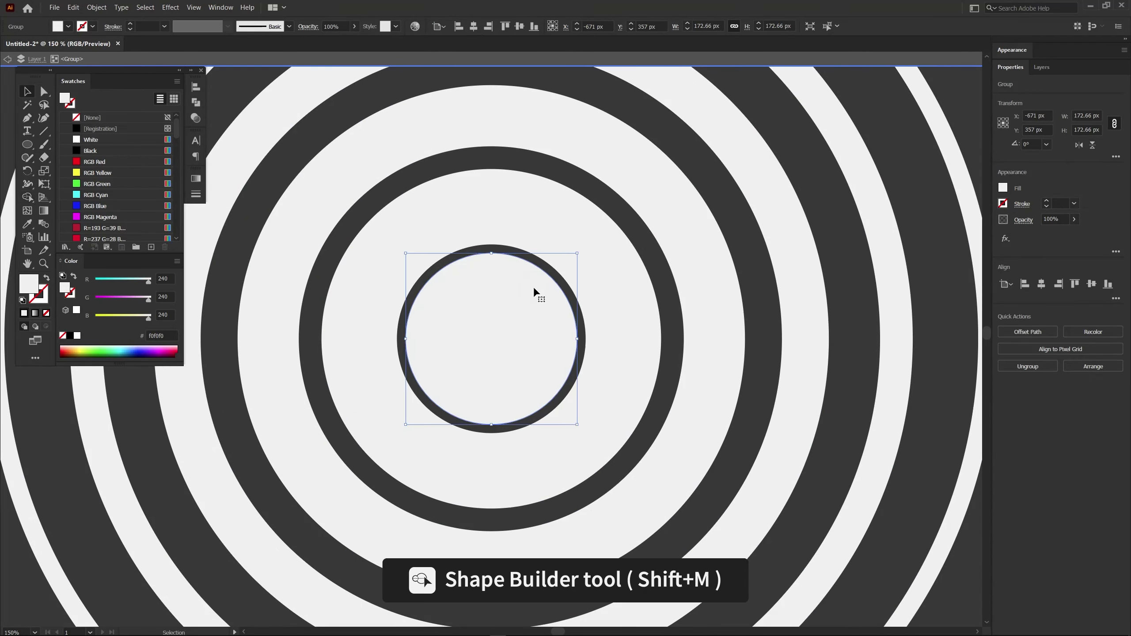
{"action": "left_click", "coordinate": [499, 412]}
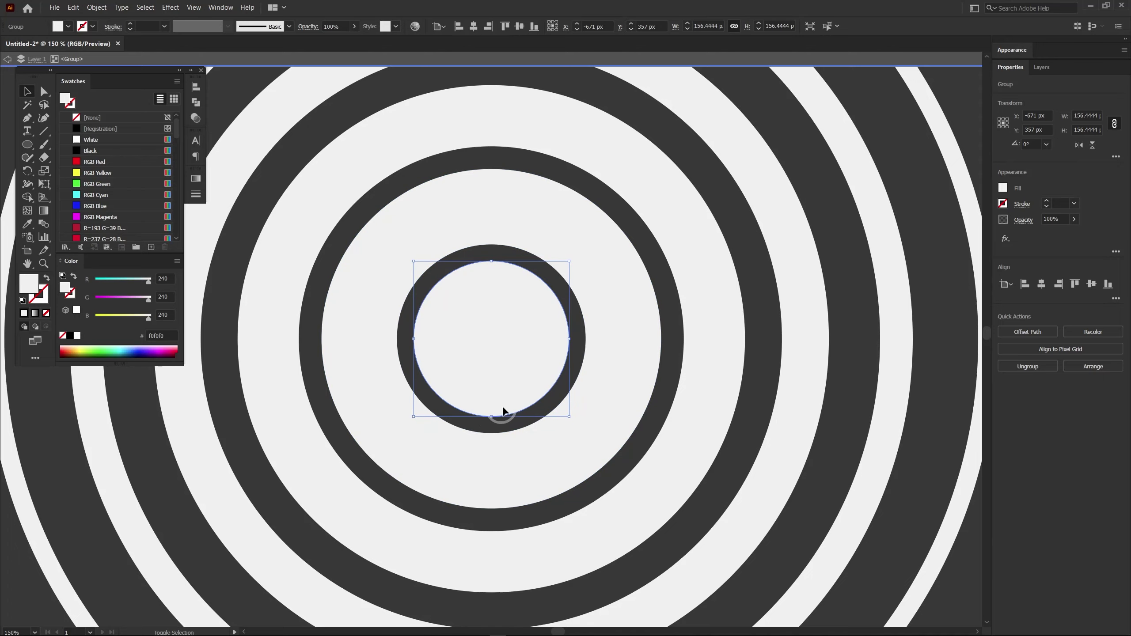
{"action": "key", "text": "ctrl+shift+a"}
{"action": "key", "text": "ctrl+minus"}
{"action": "key", "text": "ctrl+minus"}
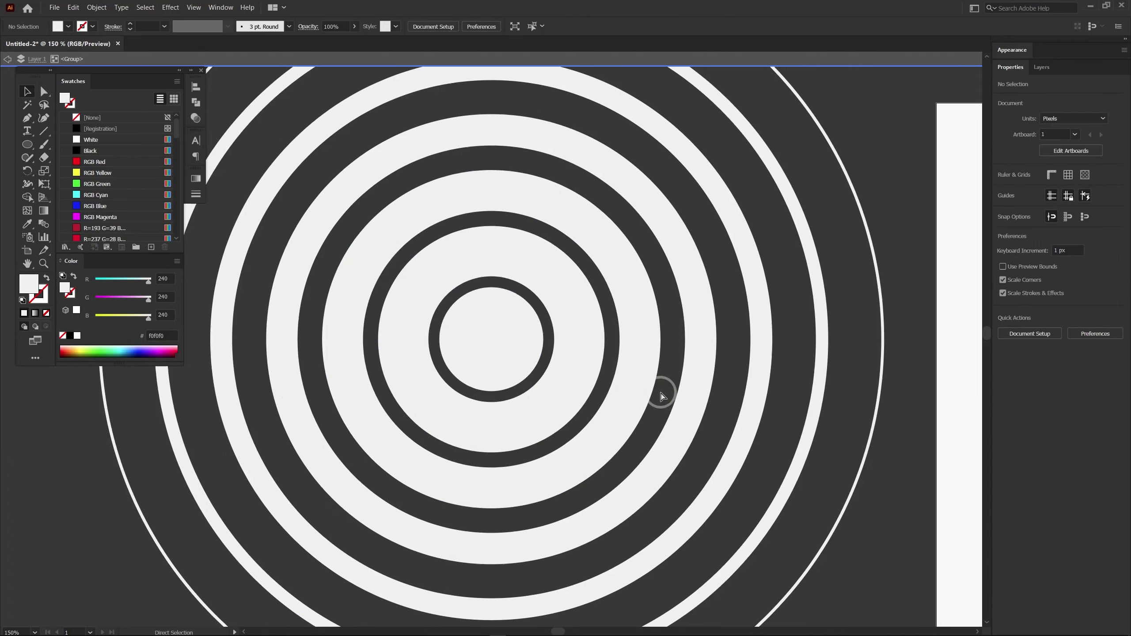
{"action": "key", "text": "ctrl+minus"}
{"action": "key", "text": "Escape"}
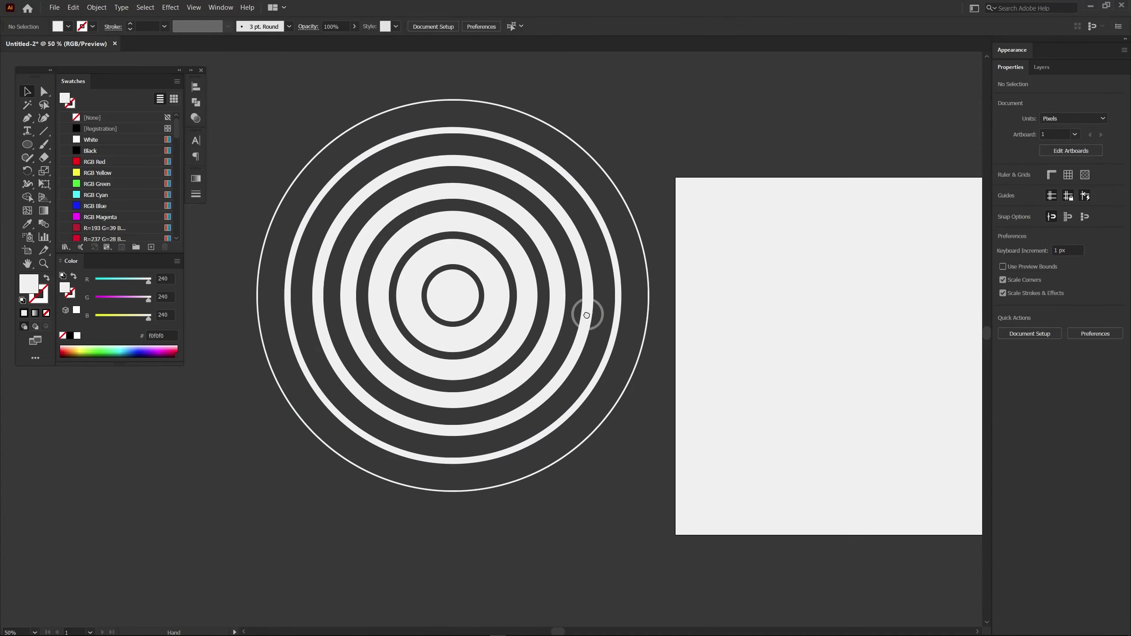
{"action": "scroll", "coordinate": [585, 313], "scroll_direction": "down", "scroll_amount": 2}
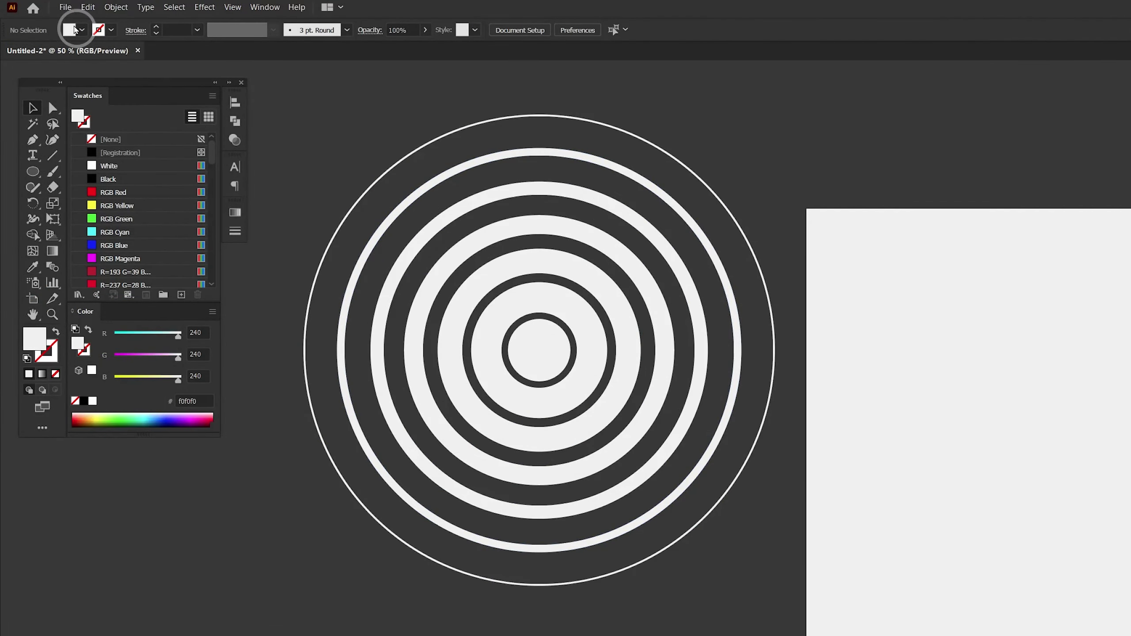
- Place the pink shopping-bags photo from Bridge and send it behind the rings
{"action": "left_click", "coordinate": [51, 7]}
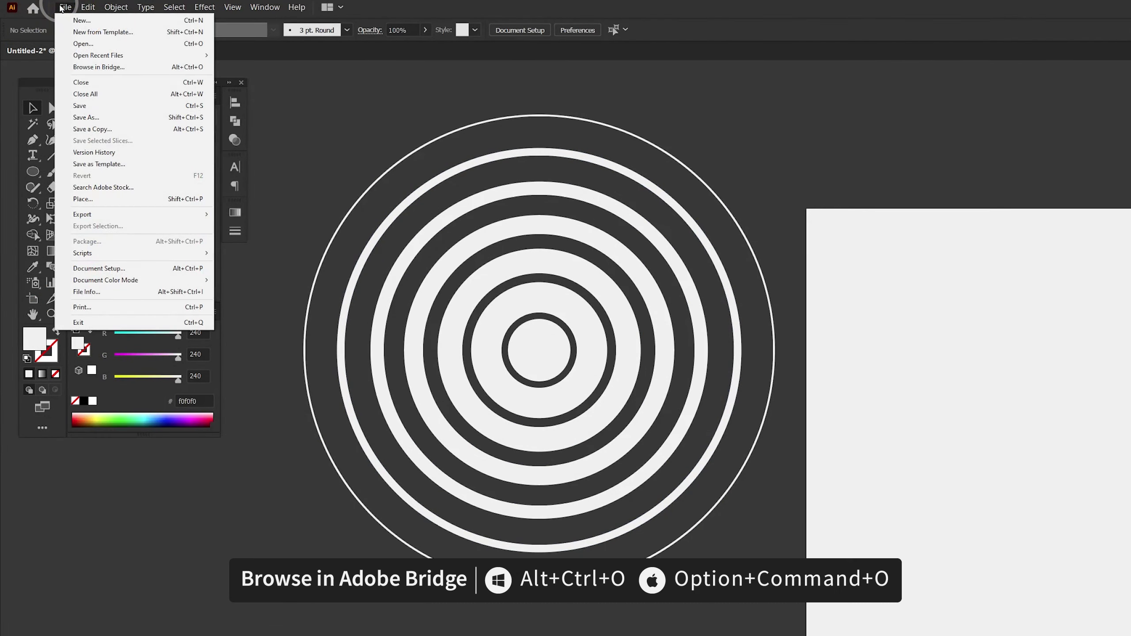
{"action": "left_click", "coordinate": [86, 67]}
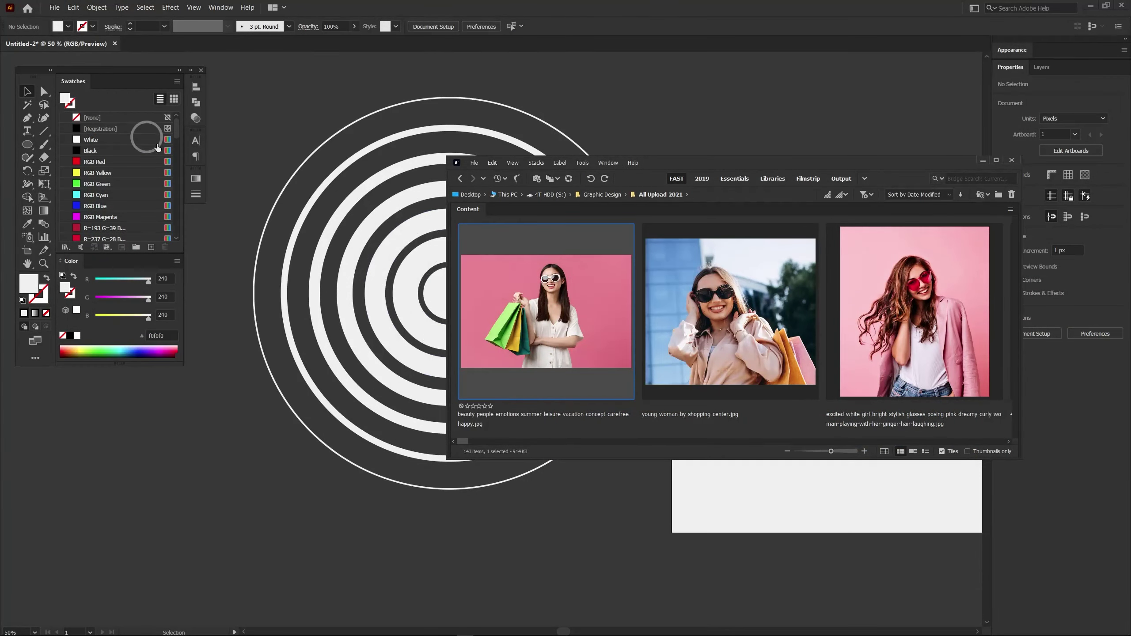
{"action": "left_click_drag", "start_coordinate": [525, 315], "coordinate": [378, 303]}
{"action": "left_click", "coordinate": [742, 156]}
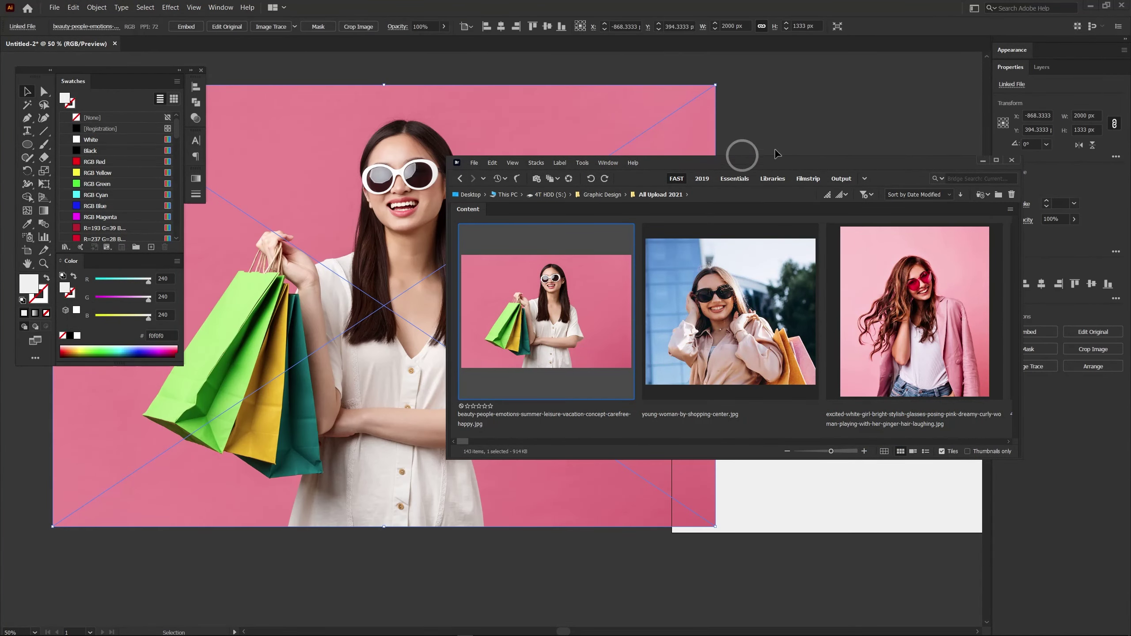
{"action": "left_click", "coordinate": [576, 265]}
{"action": "key", "text": "ctrl+bracketleft"}
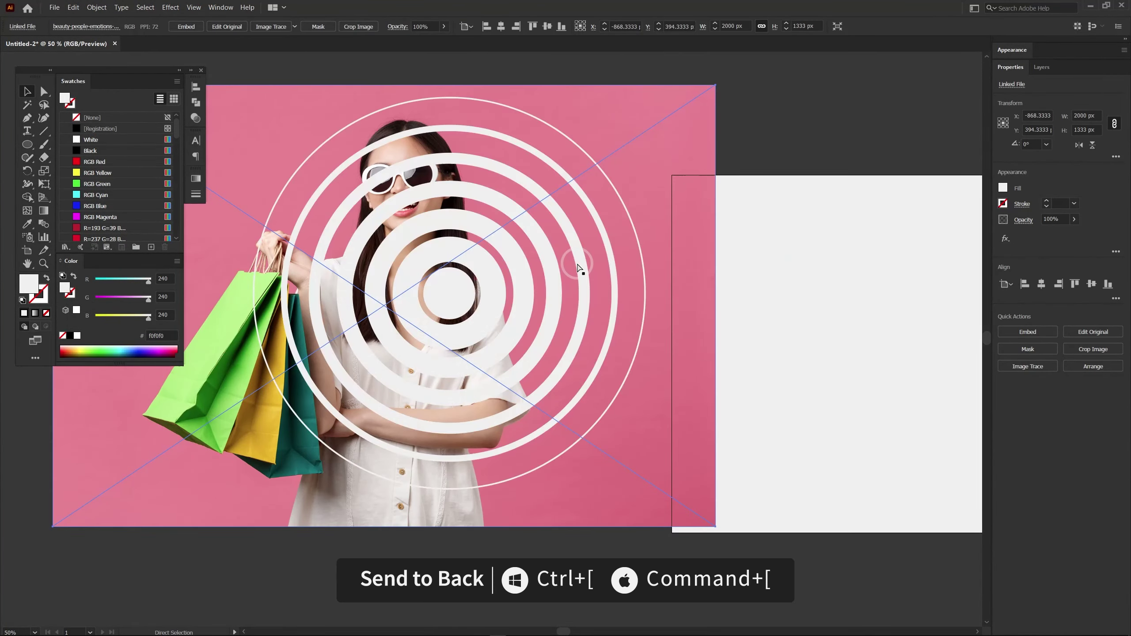
- Enlarge the photo to about 2051 px wide, positioned beneath the rings
{"action": "left_click_drag", "start_coordinate": [715, 307], "coordinate": [631, 303]}
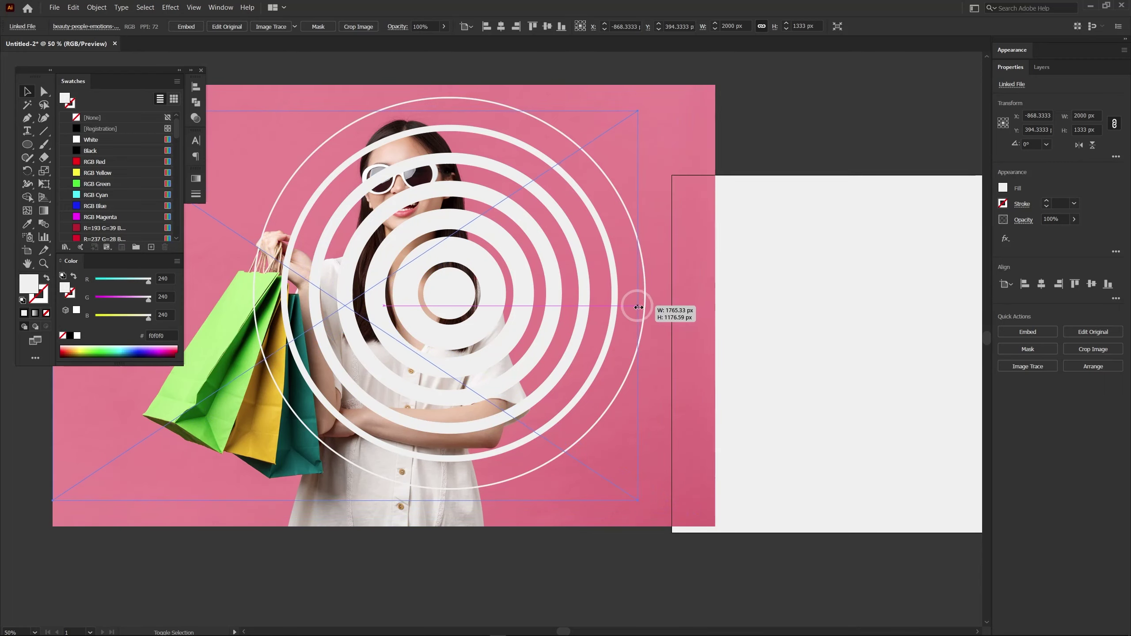
{"action": "left_click_drag", "start_coordinate": [601, 157], "coordinate": [729, 162]}
{"action": "left_click_drag", "start_coordinate": [481, 200], "coordinate": [654, 166]}
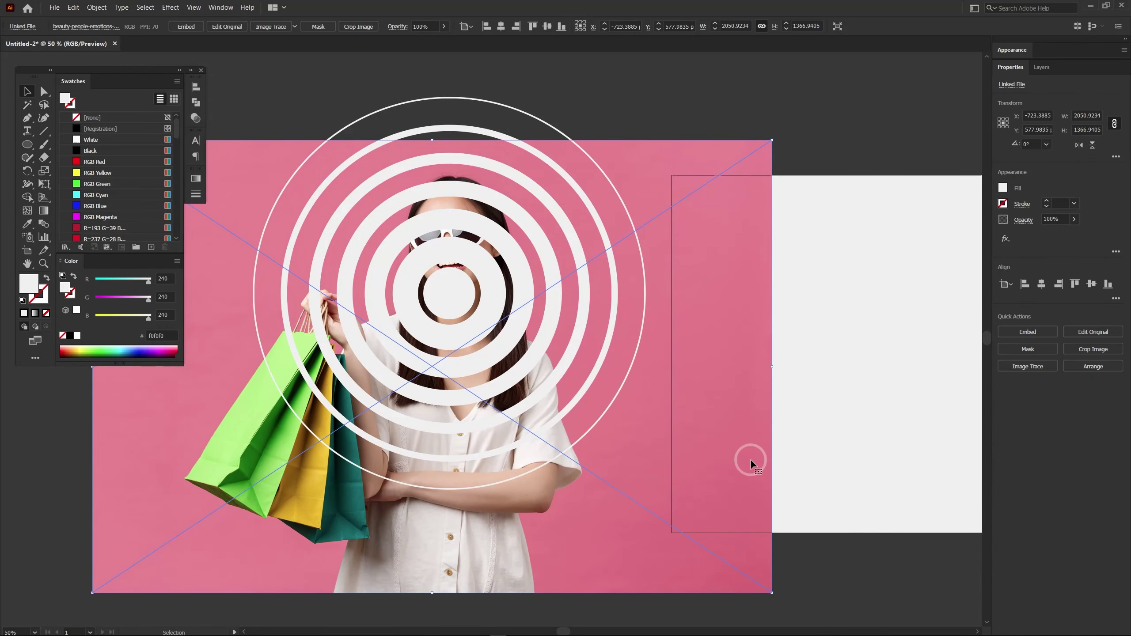
- Combine the concentric ring group into a single compound path
{"action": "left_click", "coordinate": [566, 87]}
{"action": "left_click", "coordinate": [469, 258]}
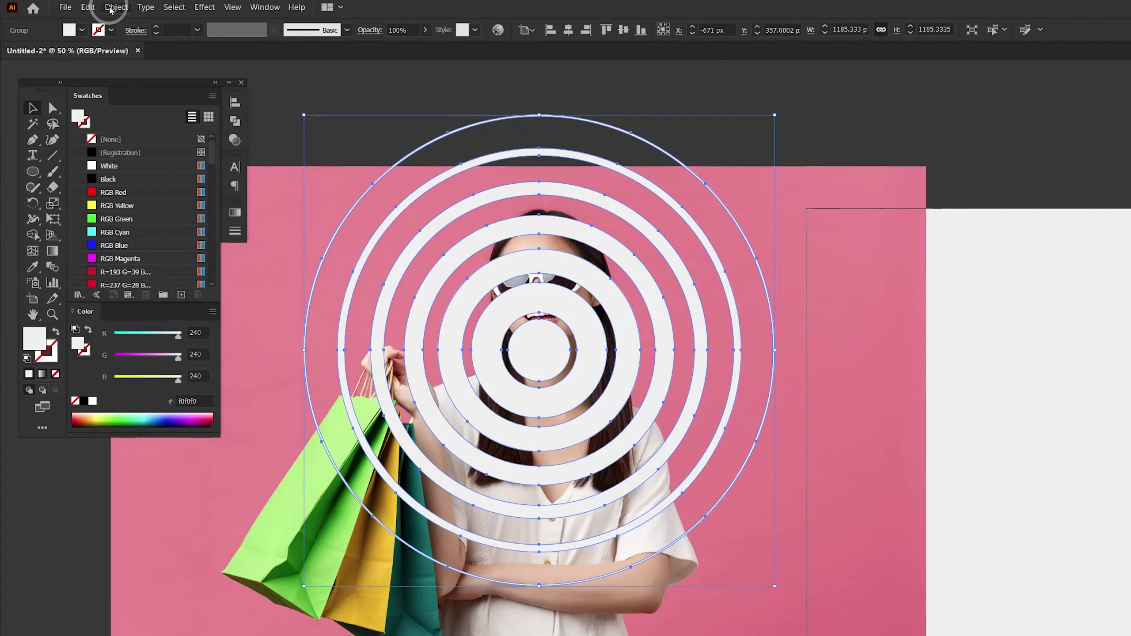
{"action": "left_click", "coordinate": [94, 8]}
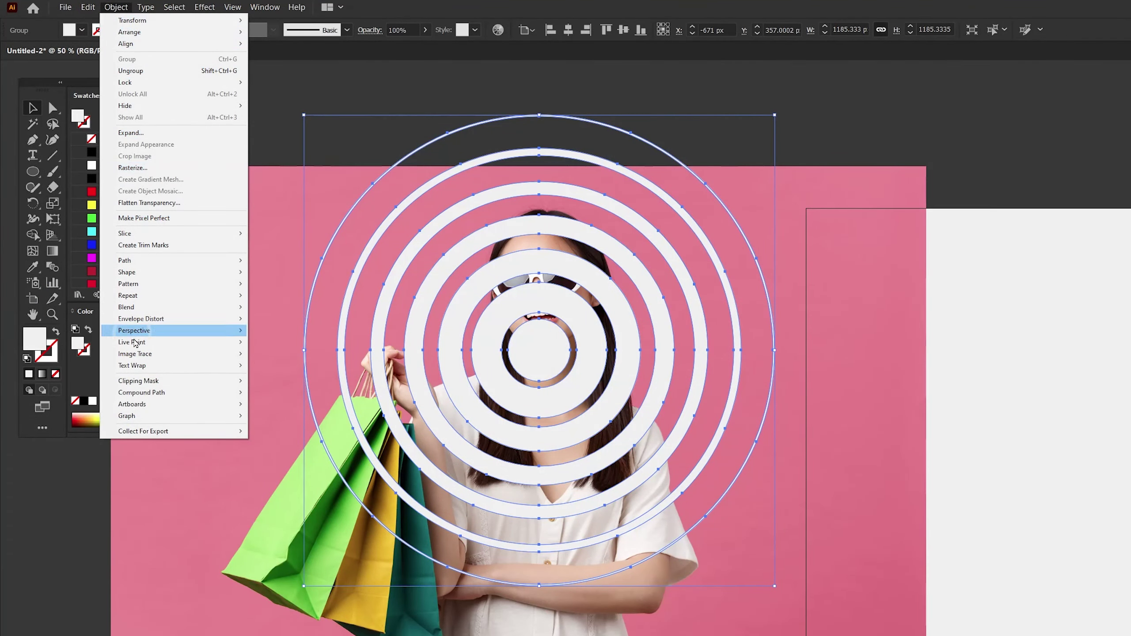
{"action": "mouse_move", "coordinate": [141, 392]}
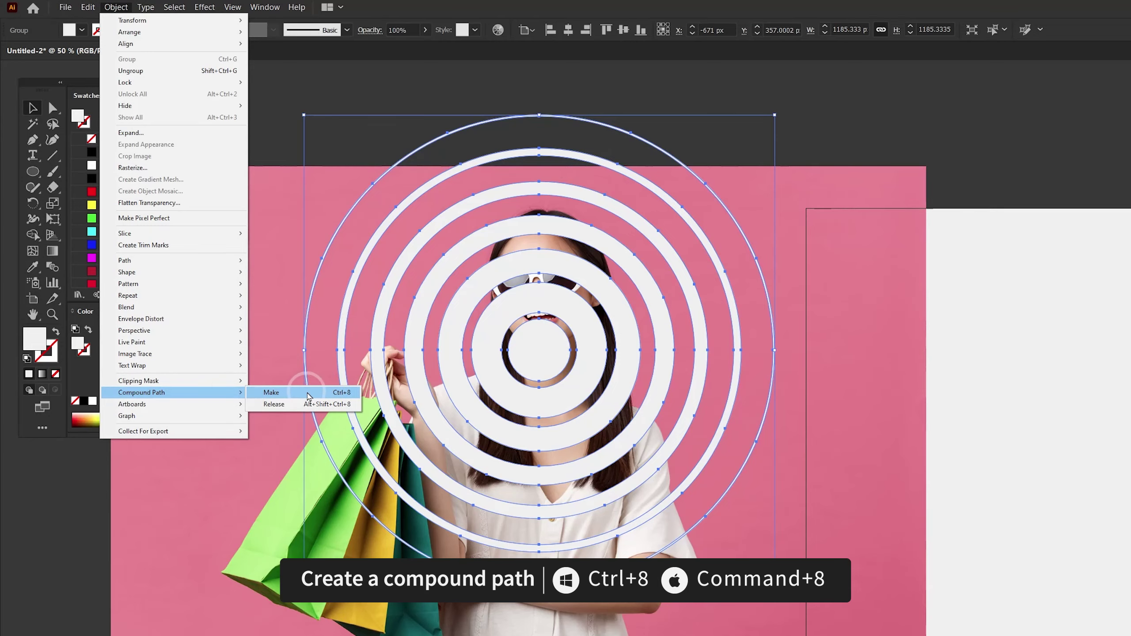
{"action": "left_click", "coordinate": [307, 396]}
- Make a clipping mask so the photo shows only through the rings
{"action": "left_click", "coordinate": [561, 267], "text": "shift"}
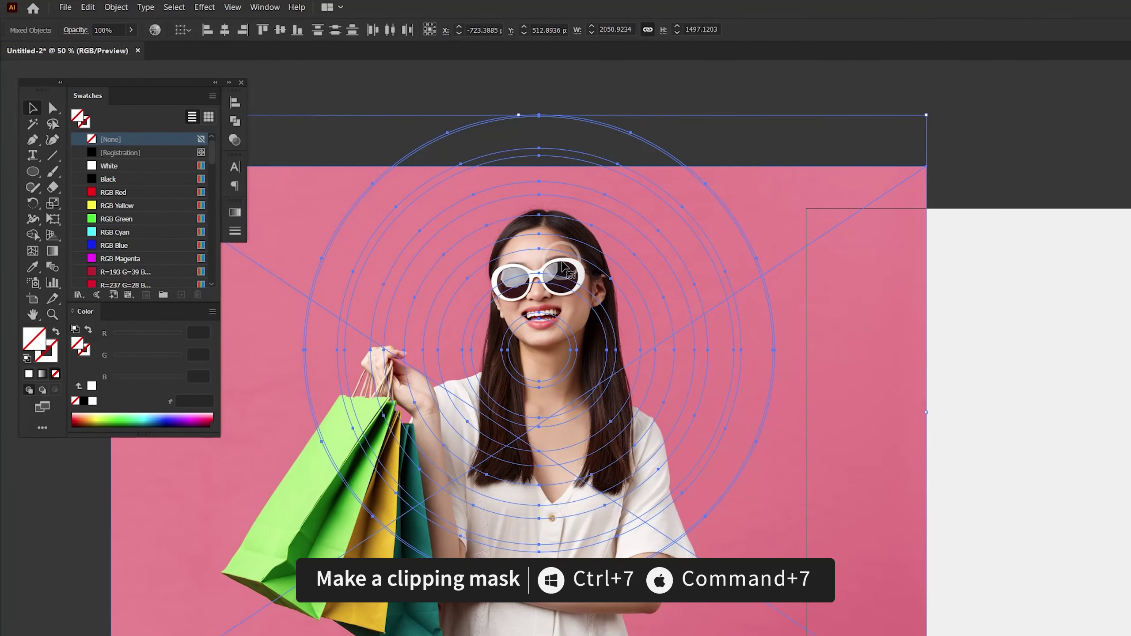
{"action": "right_click", "coordinate": [562, 266]}
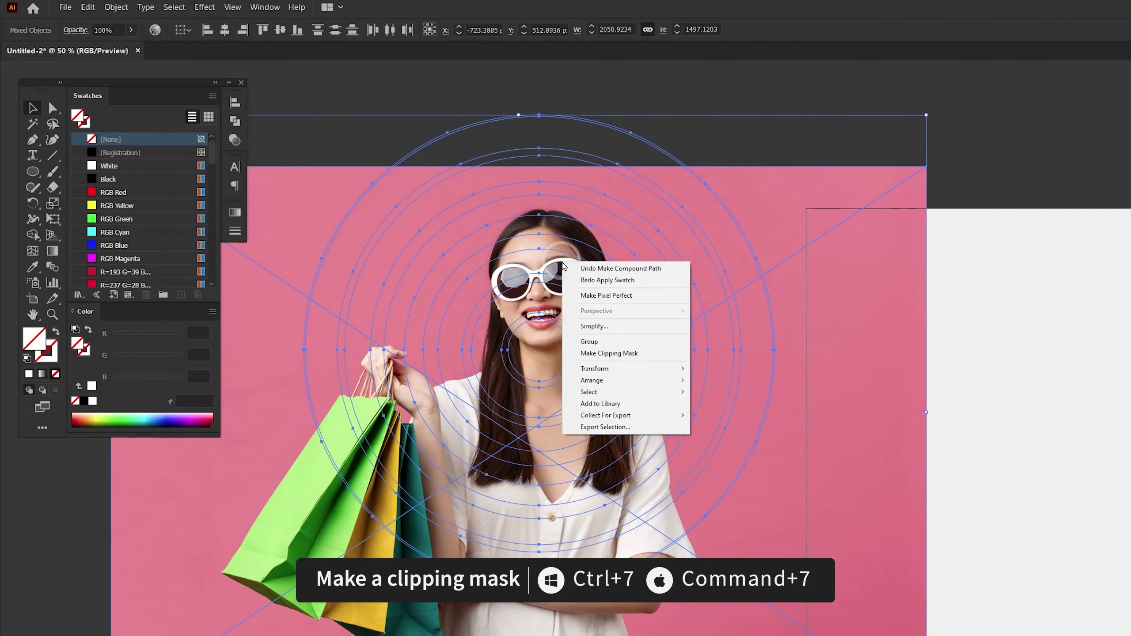
{"action": "left_click", "coordinate": [631, 355]}
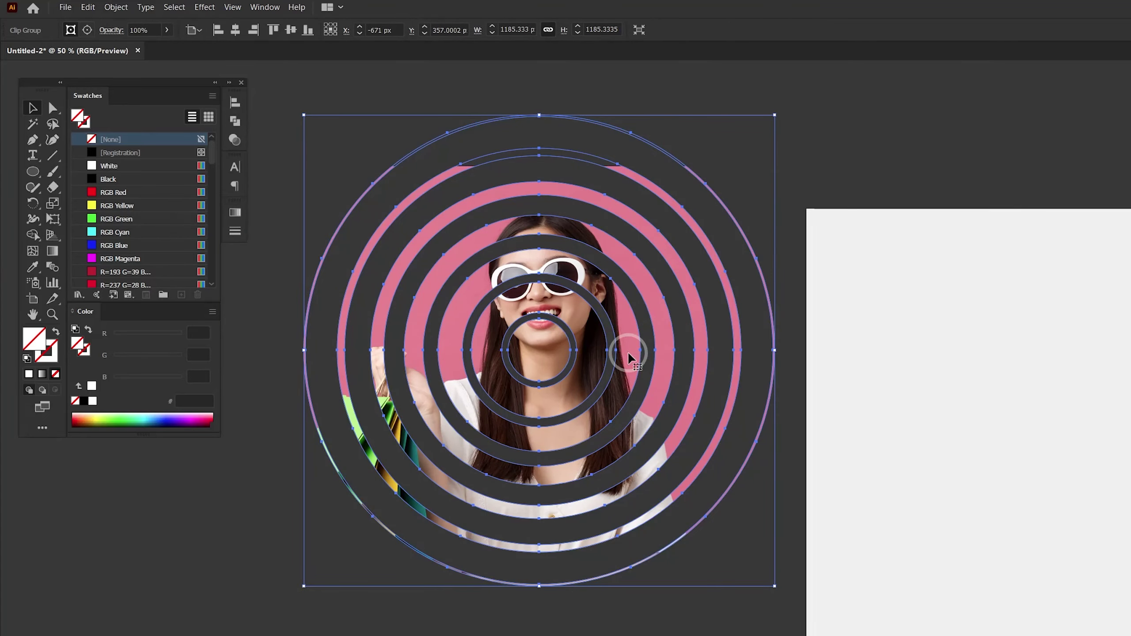
{"action": "left_click", "coordinate": [755, 142]}
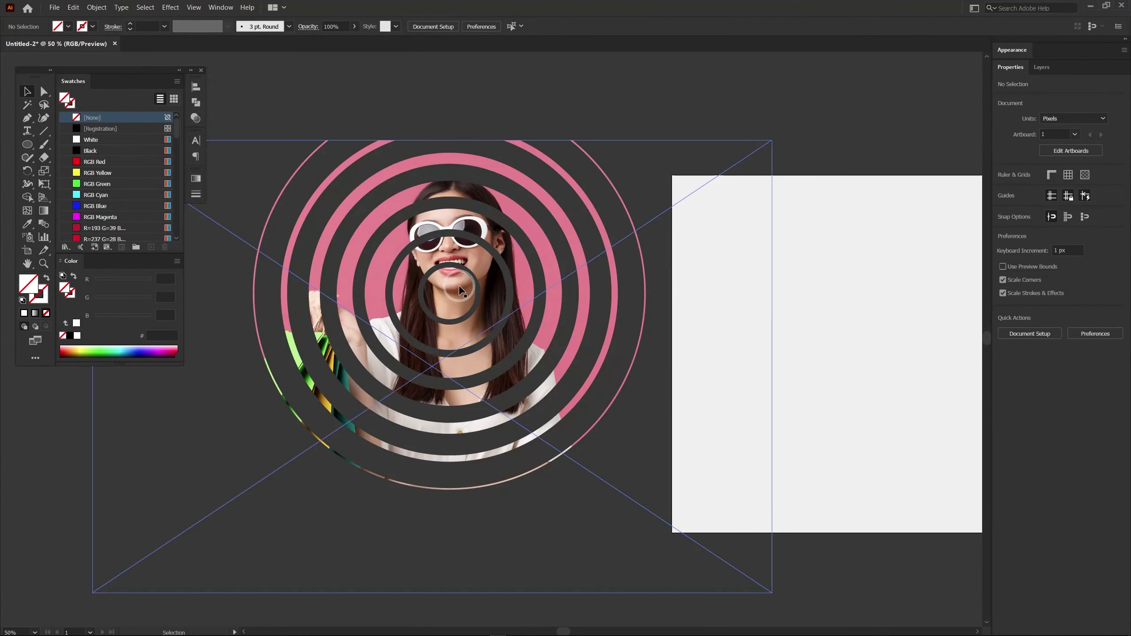
{"action": "left_click", "coordinate": [459, 289]}
- Enlarge the clipped photo to about 2219 px and centre the woman's face within the rings
{"action": "key", "text": "a"}
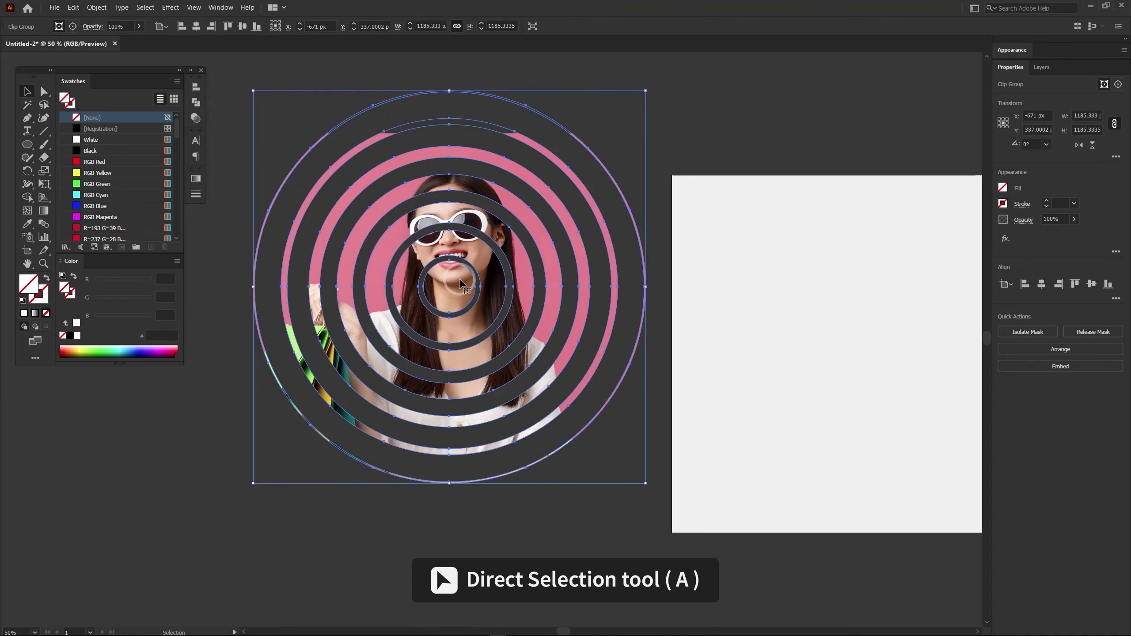
{"action": "left_click", "coordinate": [561, 223]}
{"action": "left_click", "coordinate": [508, 252]}
{"action": "left_click_drag", "start_coordinate": [500, 261], "coordinate": [448, 294]}
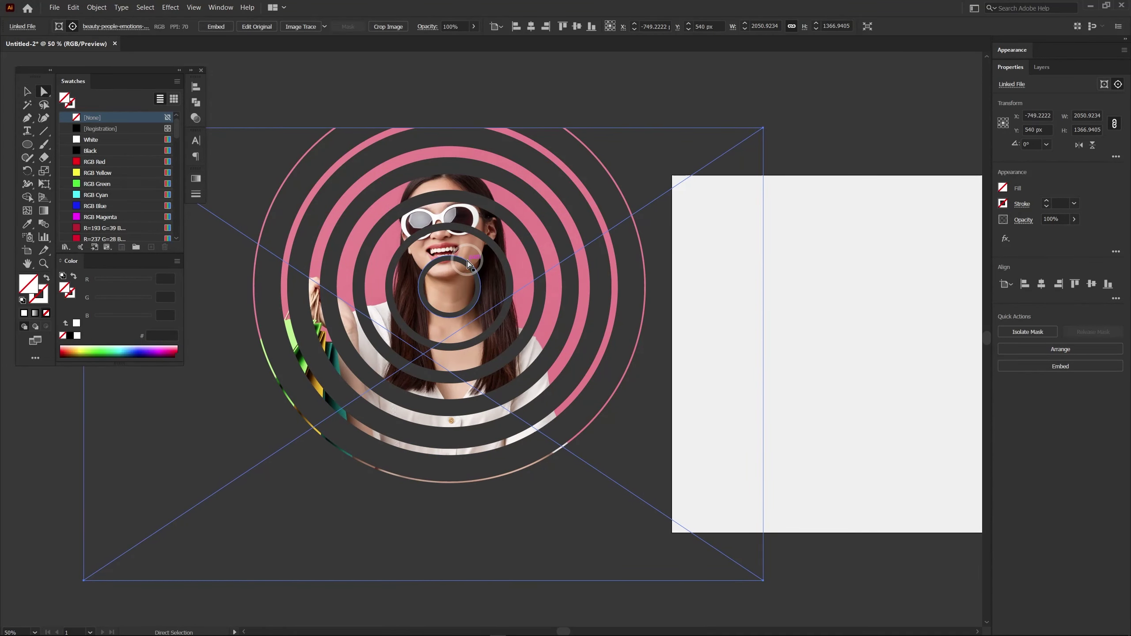
{"action": "key", "text": "v"}
{"action": "left_click_drag", "start_coordinate": [426, 127], "coordinate": [429, 89]}
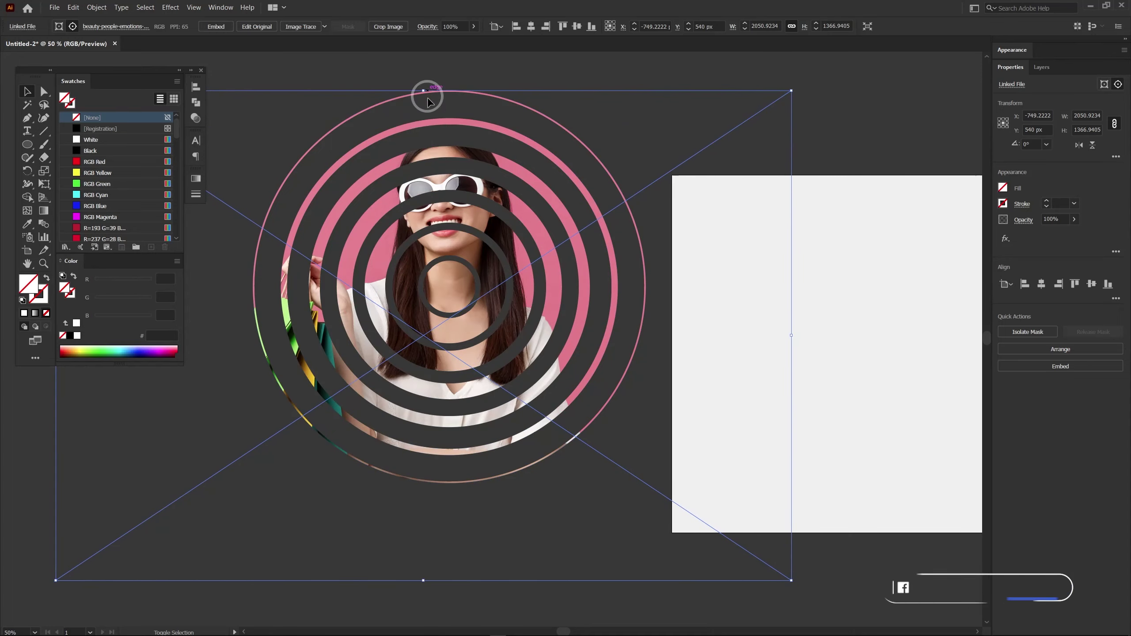
{"action": "key", "text": "a"}
{"action": "left_click_drag", "start_coordinate": [458, 289], "coordinate": [458, 303]}
{"action": "key", "text": "v"}
{"action": "left_click", "coordinate": [708, 95]}
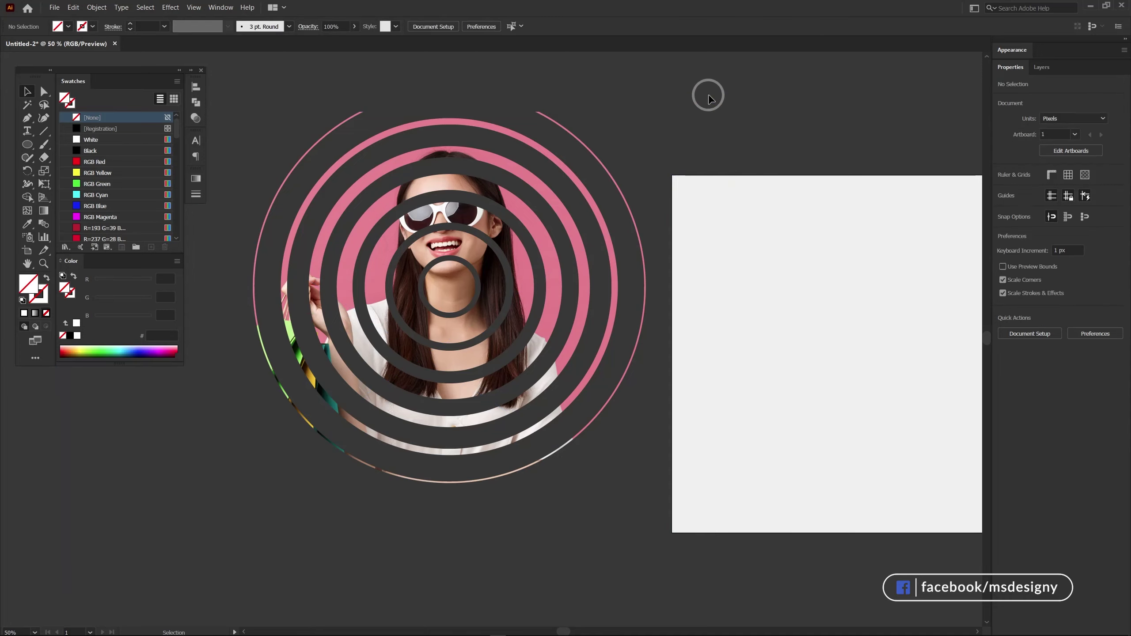
{"action": "left_click", "coordinate": [552, 281]}
- Centre the ringed photo on the square artboard, nudge it up and enlarge it slightly
{"action": "left_click_drag", "start_coordinate": [631, 284], "coordinate": [320, 242]}
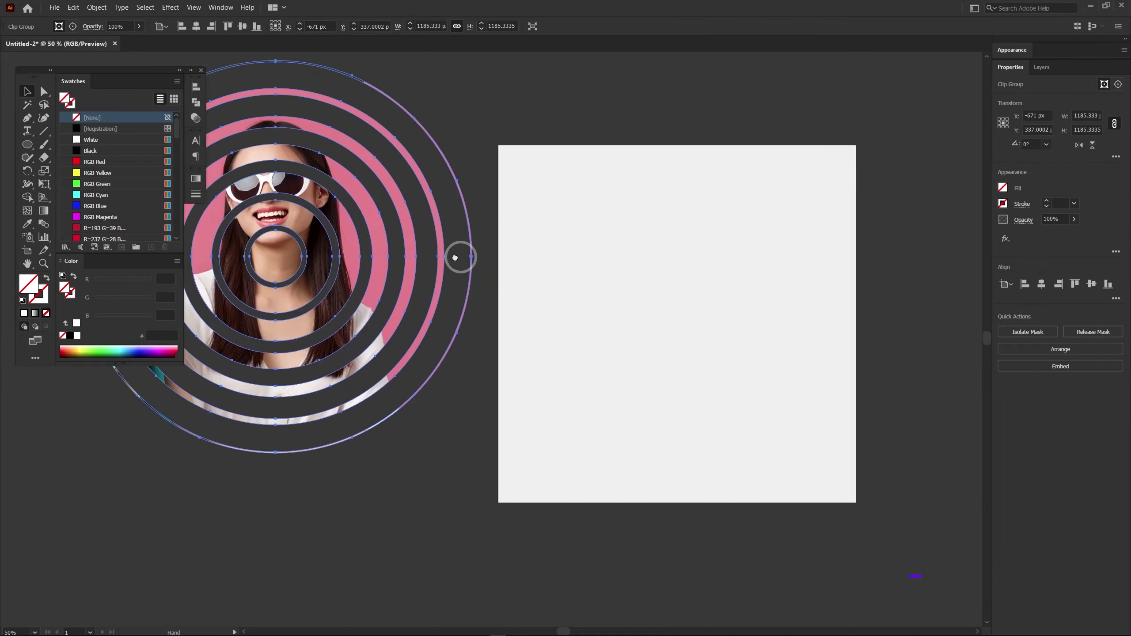
{"action": "left_click", "coordinate": [241, 27]}
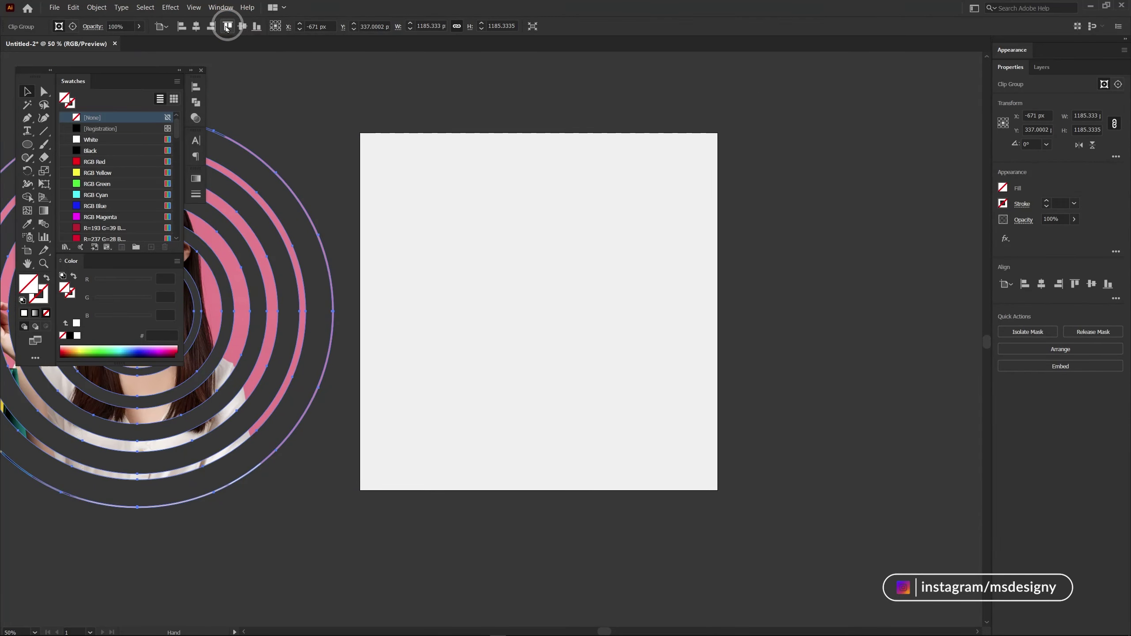
{"action": "left_click", "coordinate": [196, 25]}
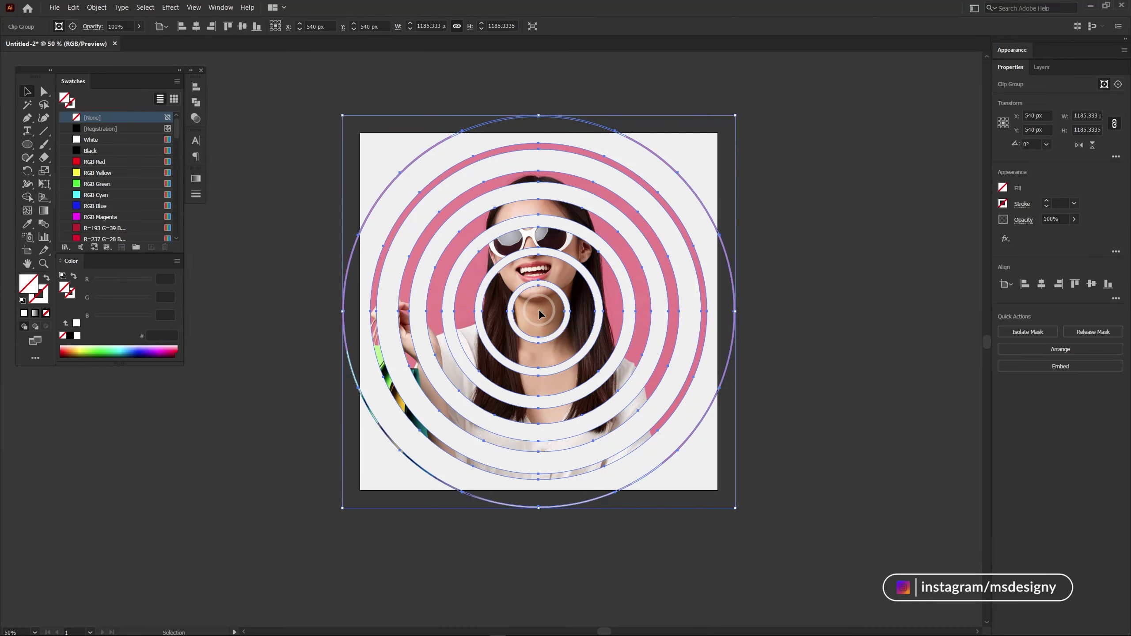
{"action": "left_click_drag", "start_coordinate": [538, 314], "coordinate": [543, 297]}
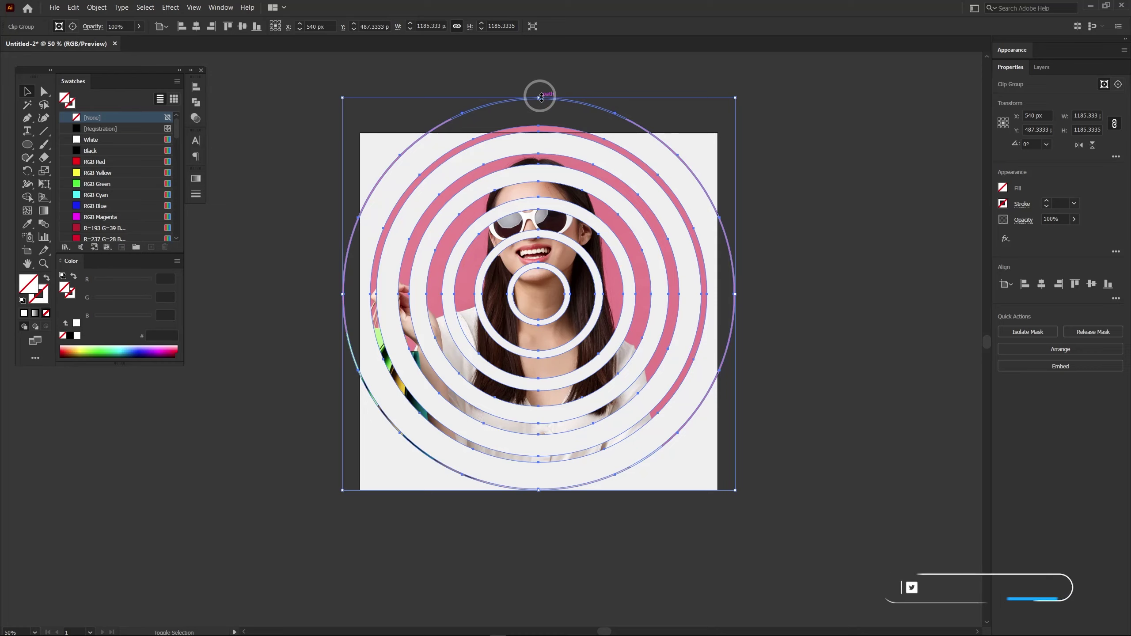
{"action": "left_click_drag", "start_coordinate": [539, 98], "coordinate": [538, 94]}
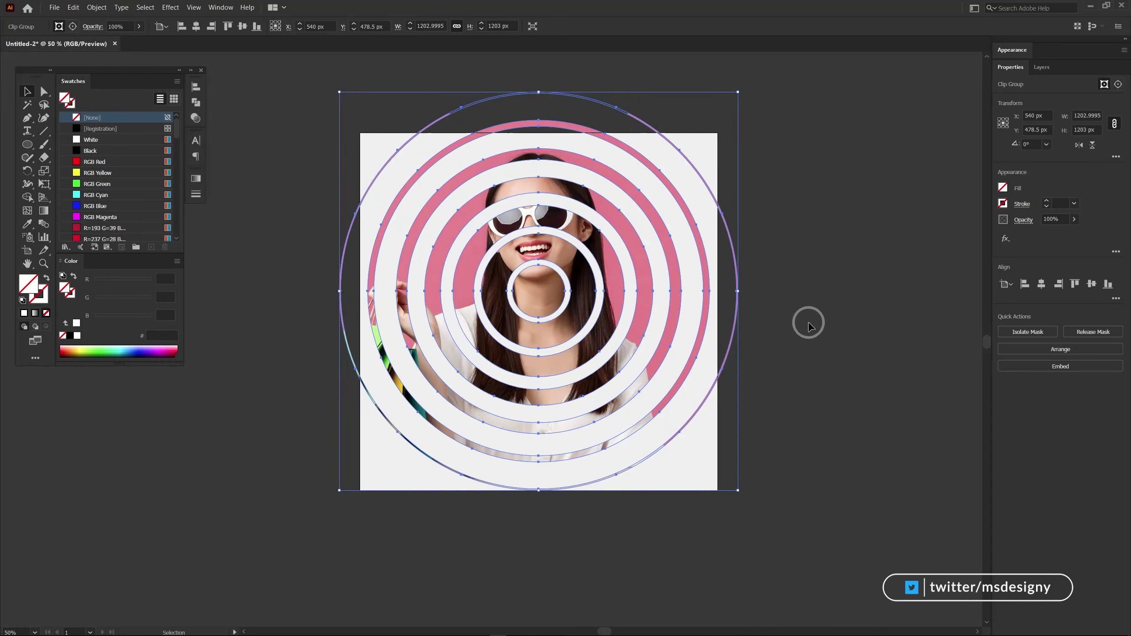
- Resize the photo inside the rings to roughly 2358 px, refitted around the face
{"action": "left_click", "coordinate": [808, 321]}
{"action": "key", "text": "a"}
{"action": "left_click", "coordinate": [547, 294]}
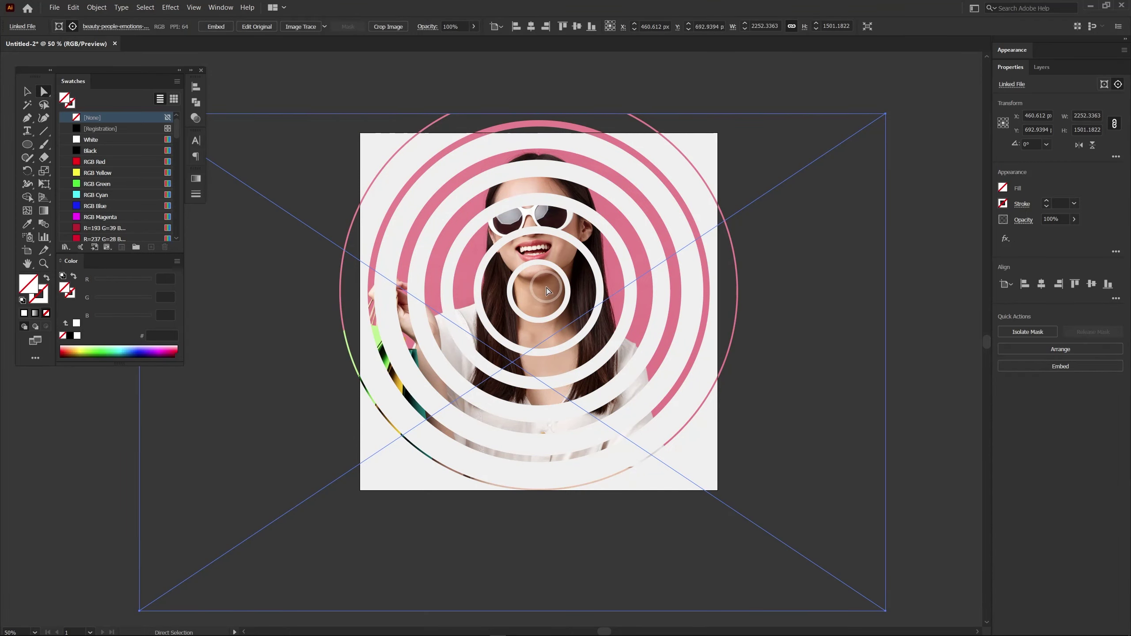
{"action": "key", "text": "v"}
{"action": "left_click_drag", "start_coordinate": [512, 113], "coordinate": [507, 140]}
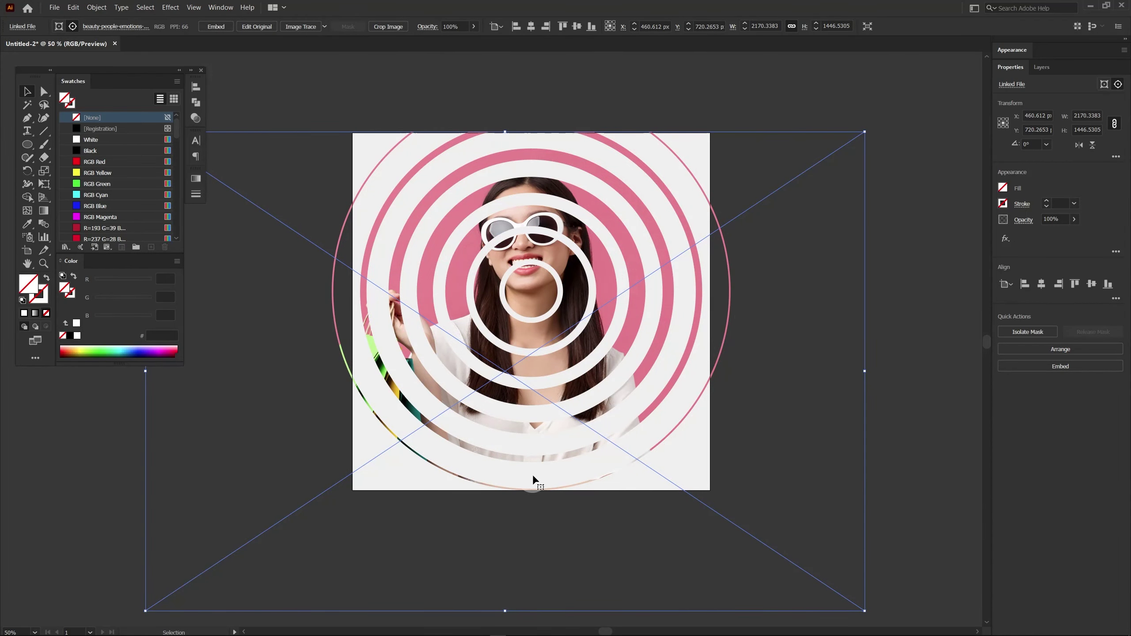
{"action": "scroll", "coordinate": [531, 474], "scroll_direction": "down", "scroll_amount": 5}
{"action": "left_click_drag", "start_coordinate": [498, 506], "coordinate": [492, 518]}
{"action": "scroll", "coordinate": [492, 517], "scroll_direction": "up", "scroll_amount": 5}
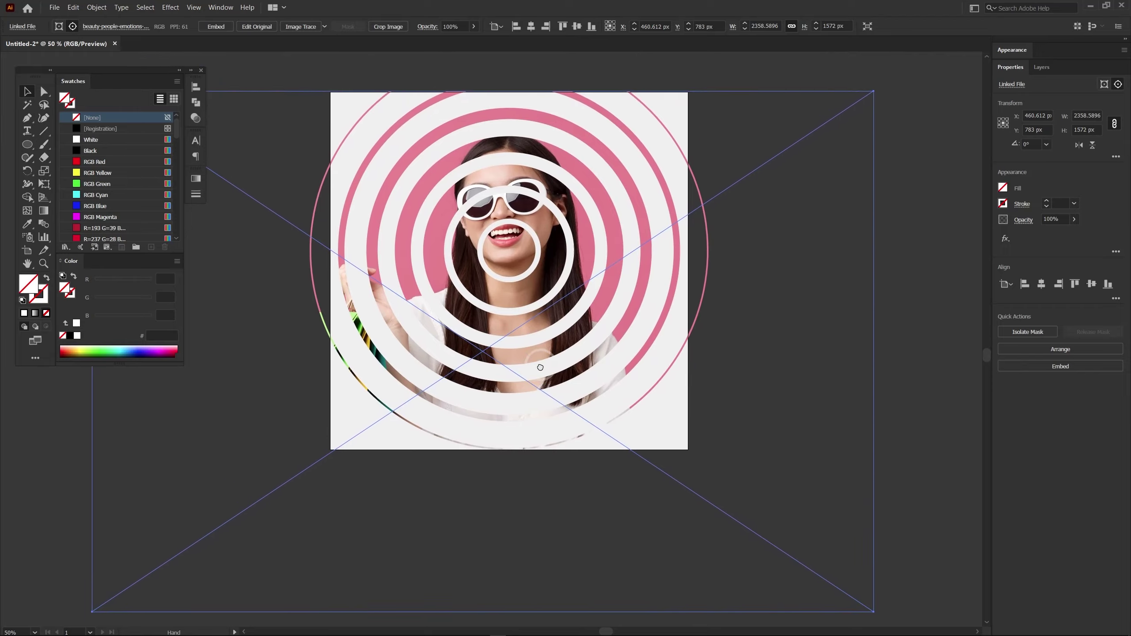
{"action": "left_click", "coordinate": [898, 323]}
{"action": "key", "text": "m"}
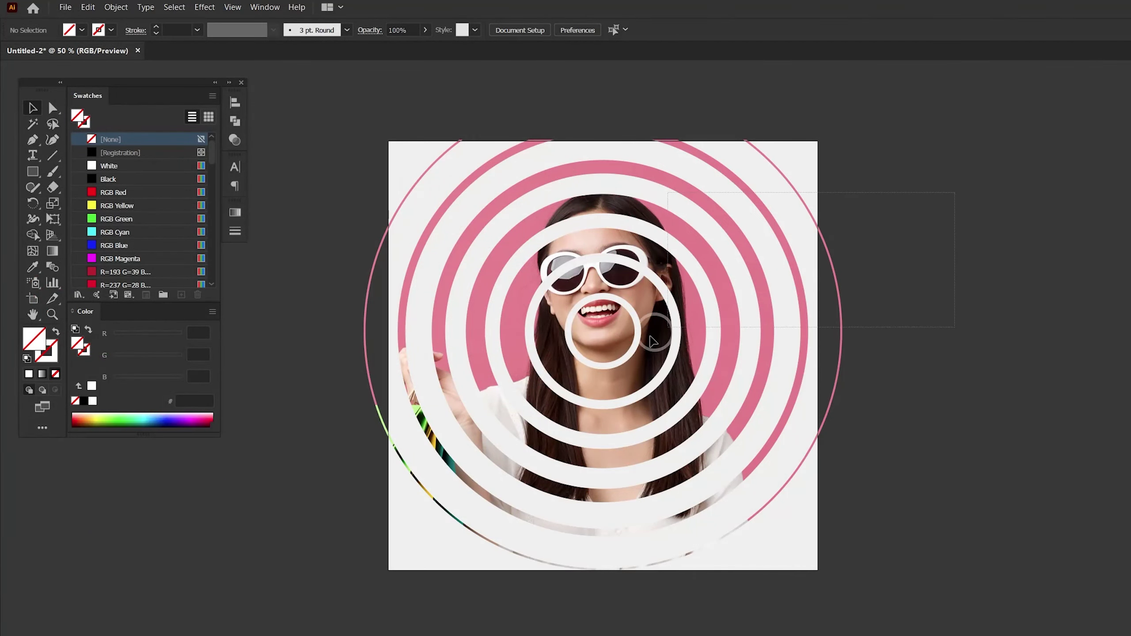
- Group the rings and photo into one object
{"action": "key", "text": "ctrl+a"}
{"action": "right_click", "coordinate": [727, 263]}
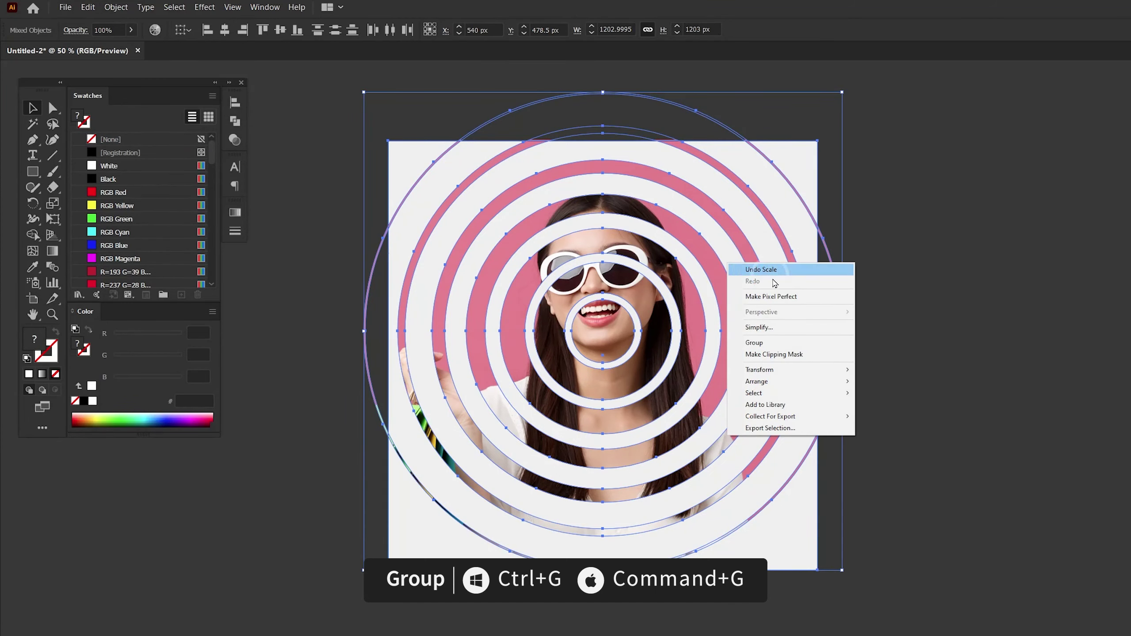
{"action": "left_click", "coordinate": [780, 343]}
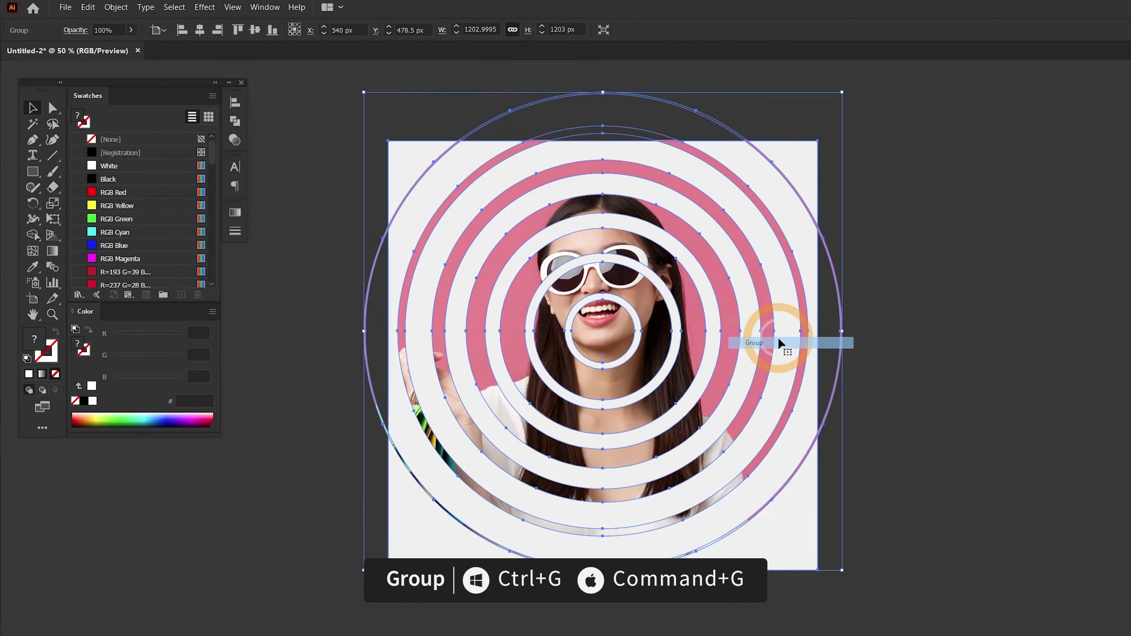
{"action": "left_click", "coordinate": [885, 234]}
- Create a 1080 × 1080 px square centred on the artboard
{"action": "key", "text": "m"}
{"action": "left_click", "coordinate": [887, 239]}
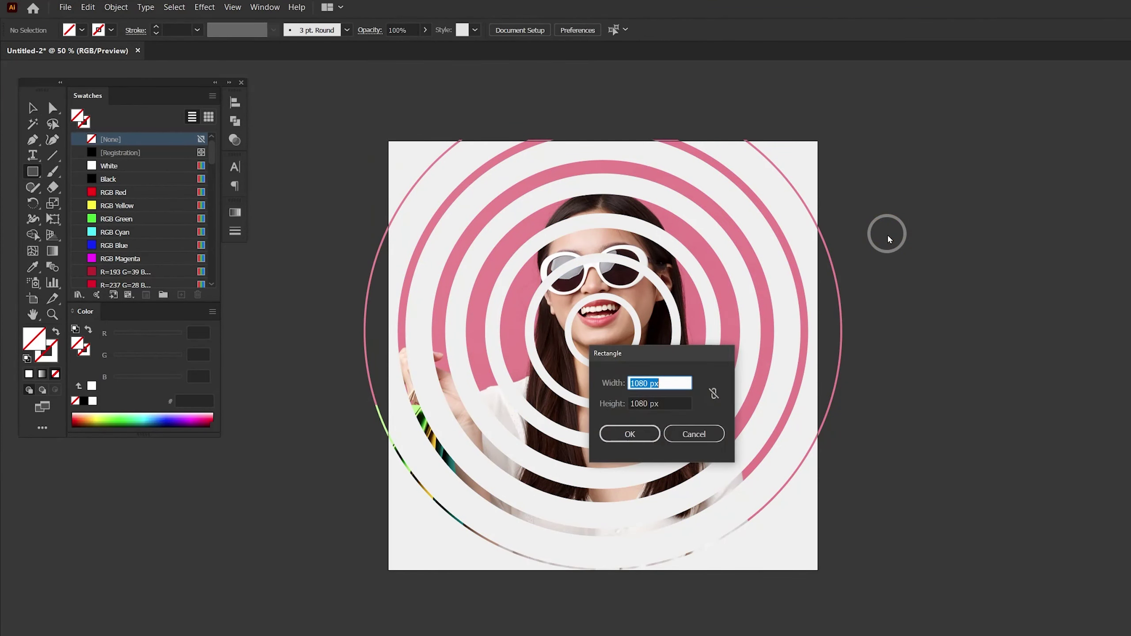
{"action": "key", "text": "Return"}
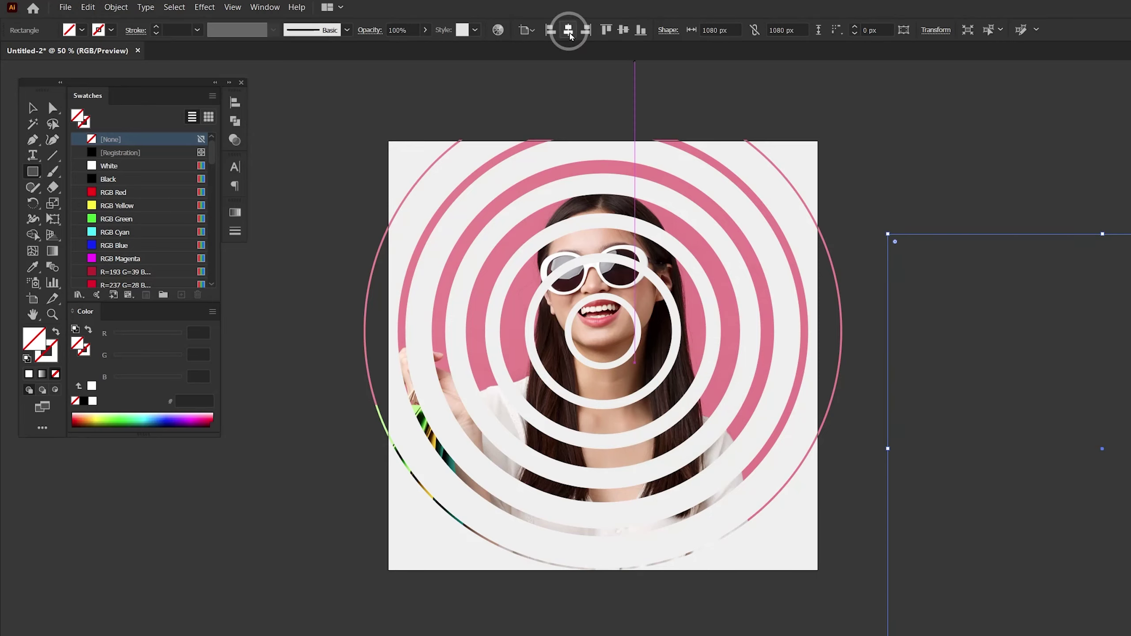
{"action": "left_click", "coordinate": [568, 31]}
{"action": "left_click", "coordinate": [623, 30]}
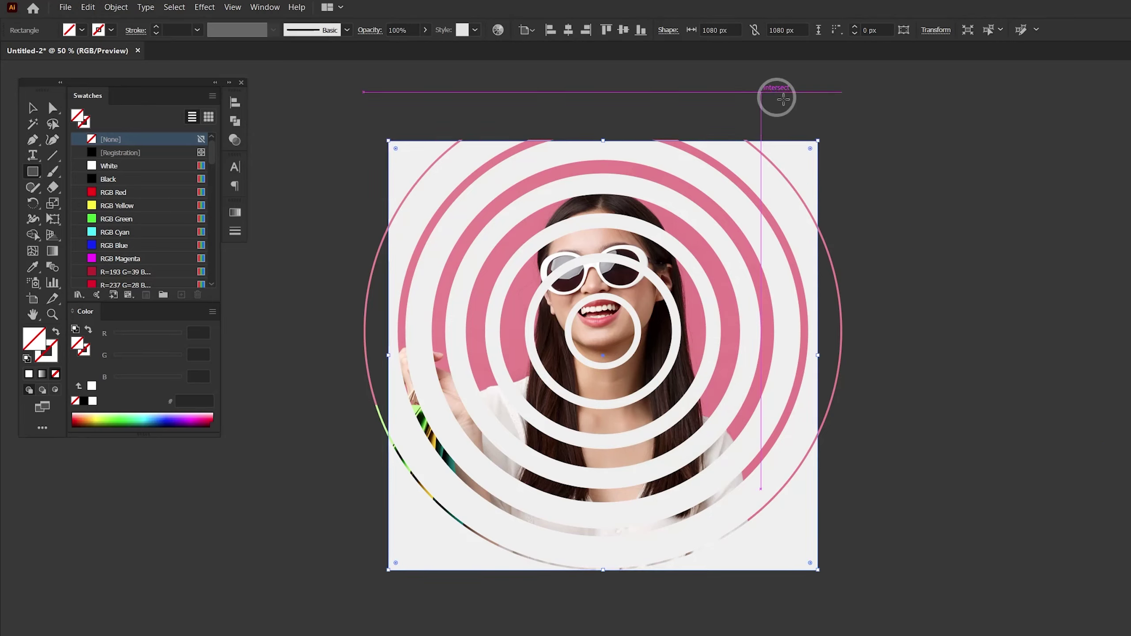
- Clip the ringed artwork to the square, then draw a roughly 715 × 420 px rectangle beside it
{"action": "key", "text": "v"}
{"action": "left_click_drag", "start_coordinate": [396, 125], "coordinate": [832, 127]}
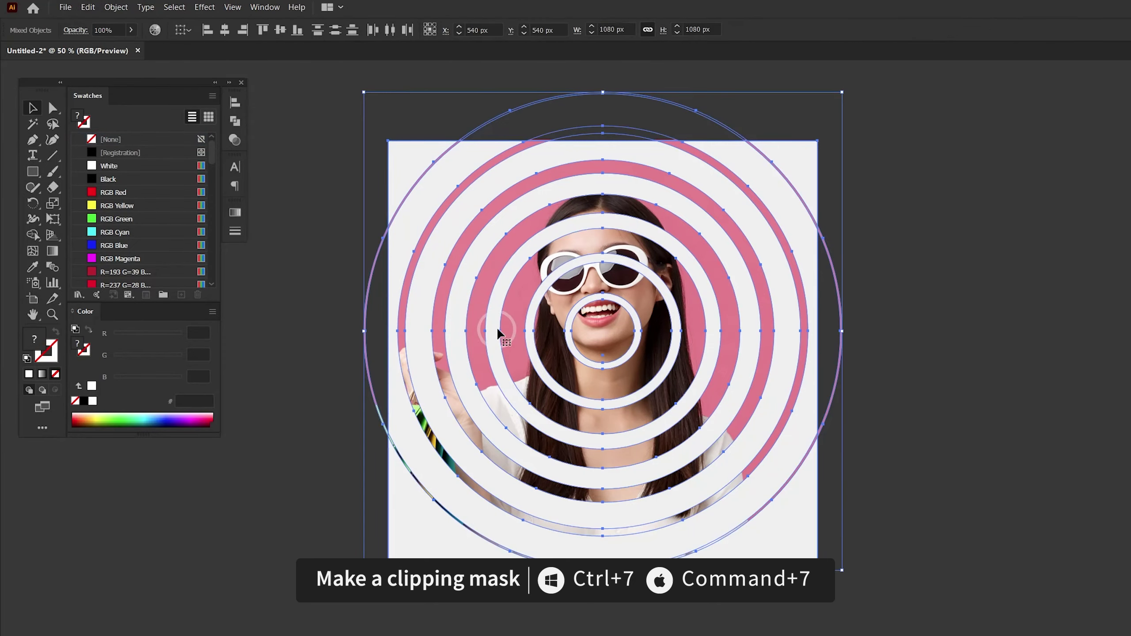
{"action": "right_click", "coordinate": [615, 230]}
{"action": "left_click", "coordinate": [672, 324]}
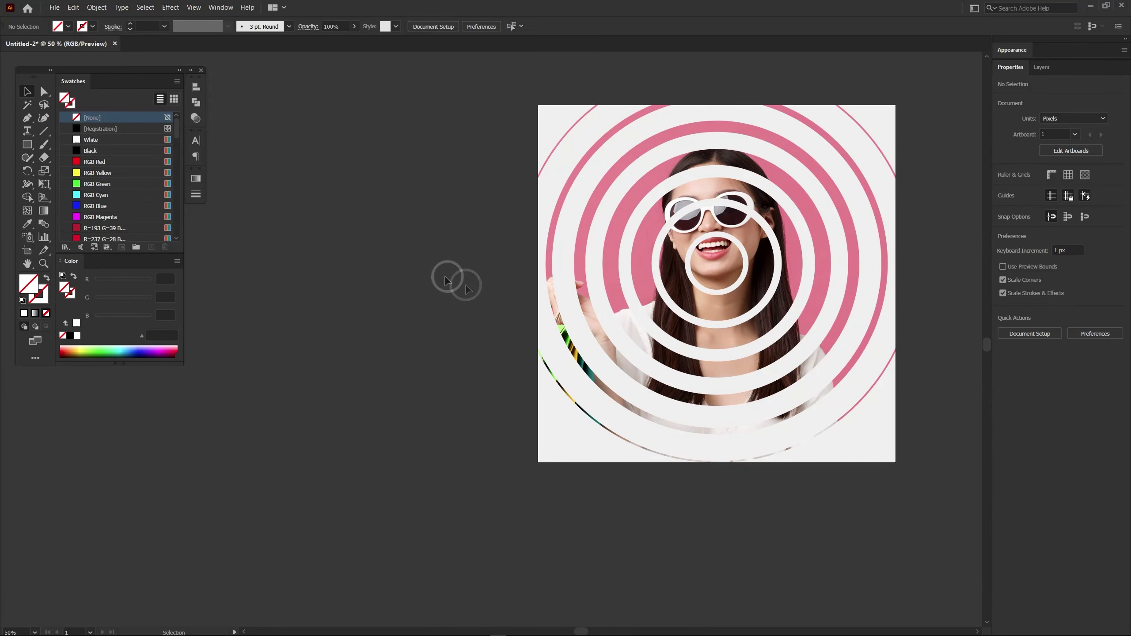
{"action": "key", "text": "m"}
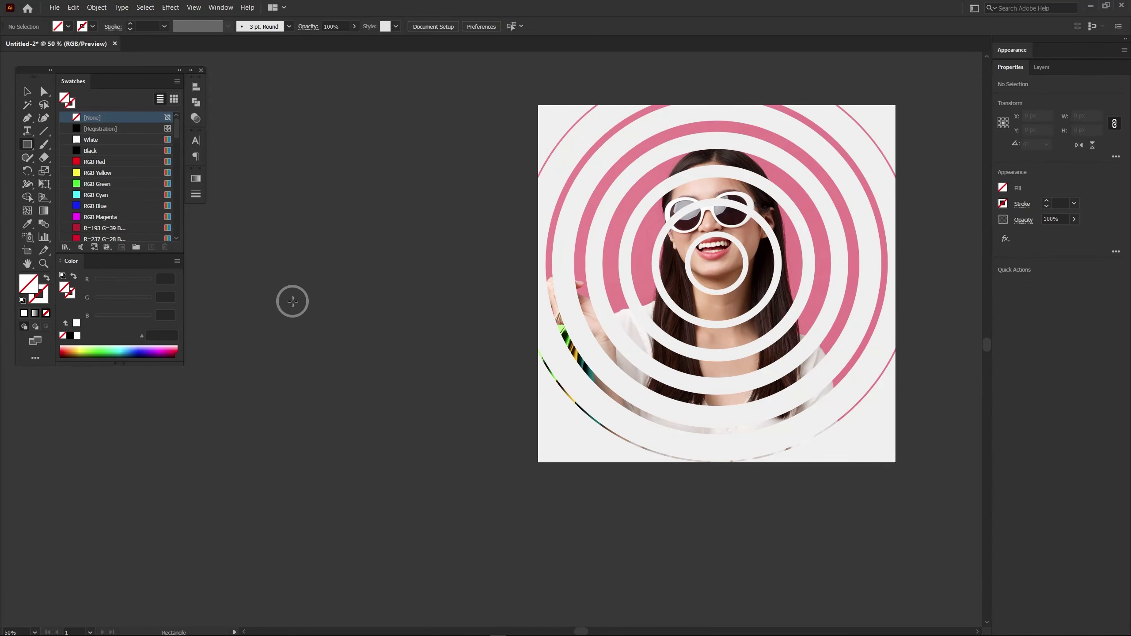
{"action": "mouse_move", "coordinate": [269, 286]}
{"action": "left_mouse_down"}
{"action": "mouse_move", "coordinate": [469, 355]}
{"action": "mouse_move", "coordinate": [469, 418]}
{"action": "mouse_move", "coordinate": [507, 426]}
{"action": "left_mouse_up"}
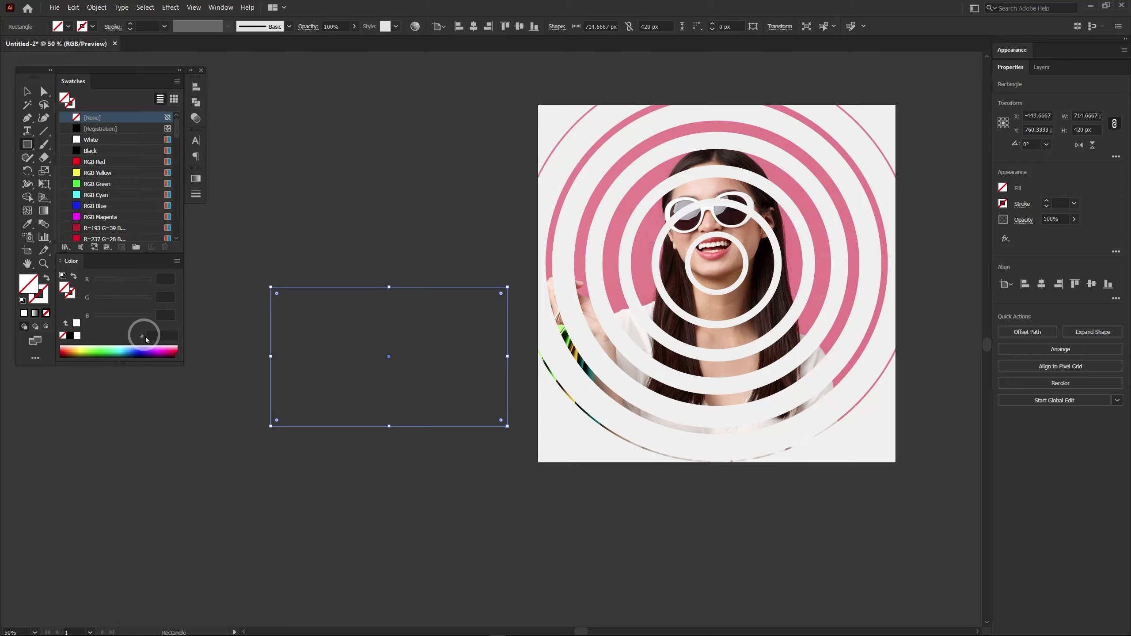
- Fill the side rectangle pink #DB7082 and round its top corners into a half-circle dome
{"action": "left_click", "coordinate": [23, 314]}
{"action": "type", "text": "db7082"}
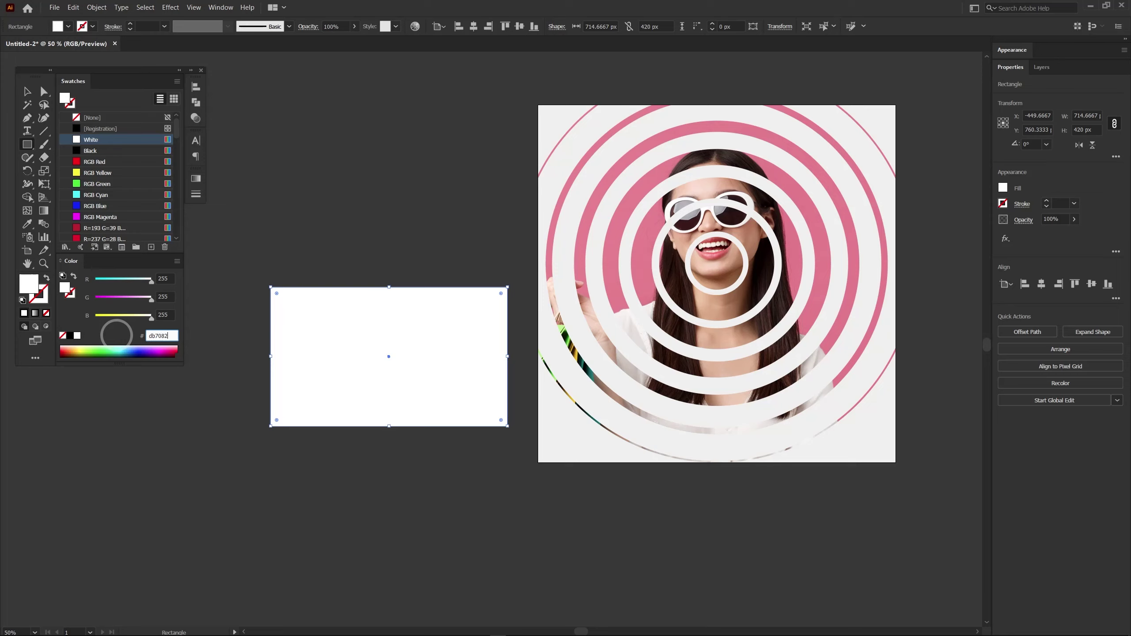
{"action": "key", "text": "Return"}
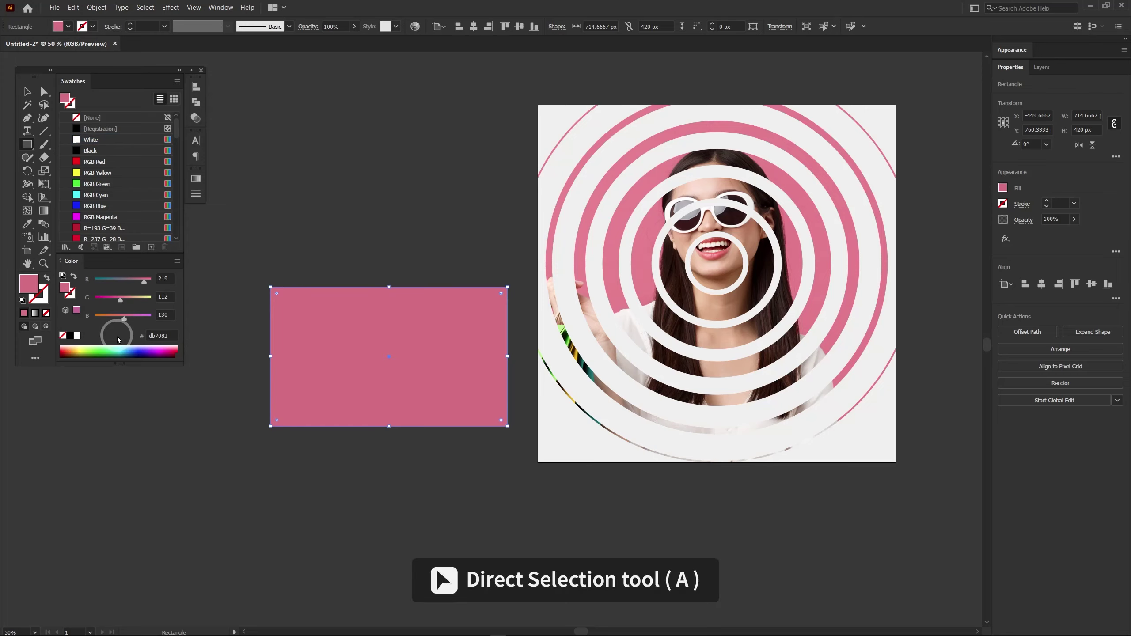
{"action": "key", "text": "a"}
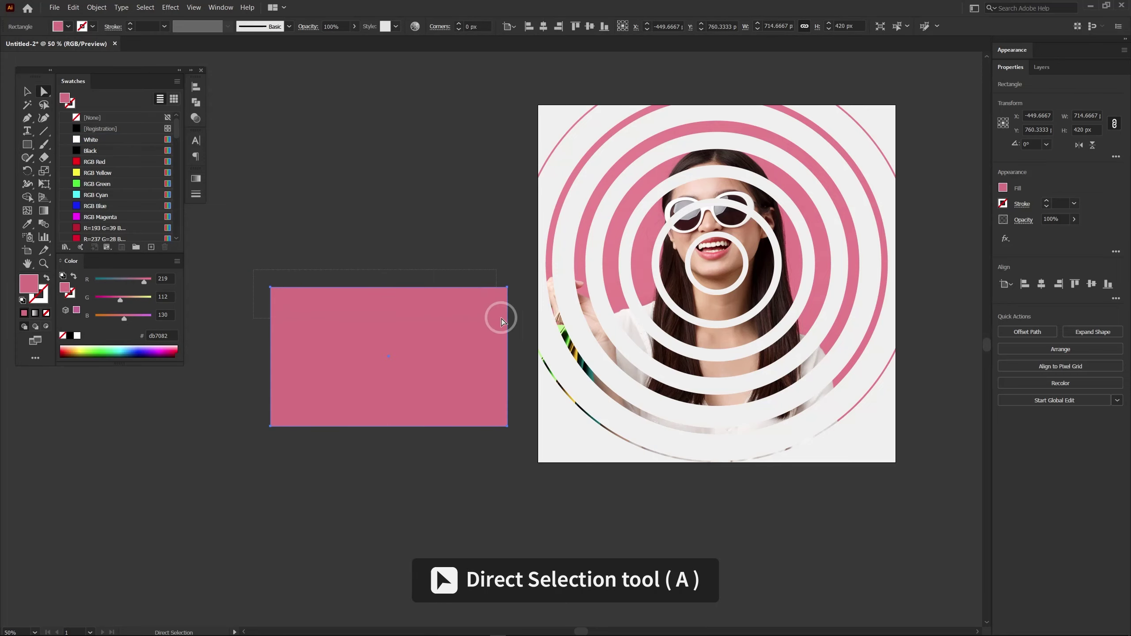
{"action": "left_click", "coordinate": [502, 296]}
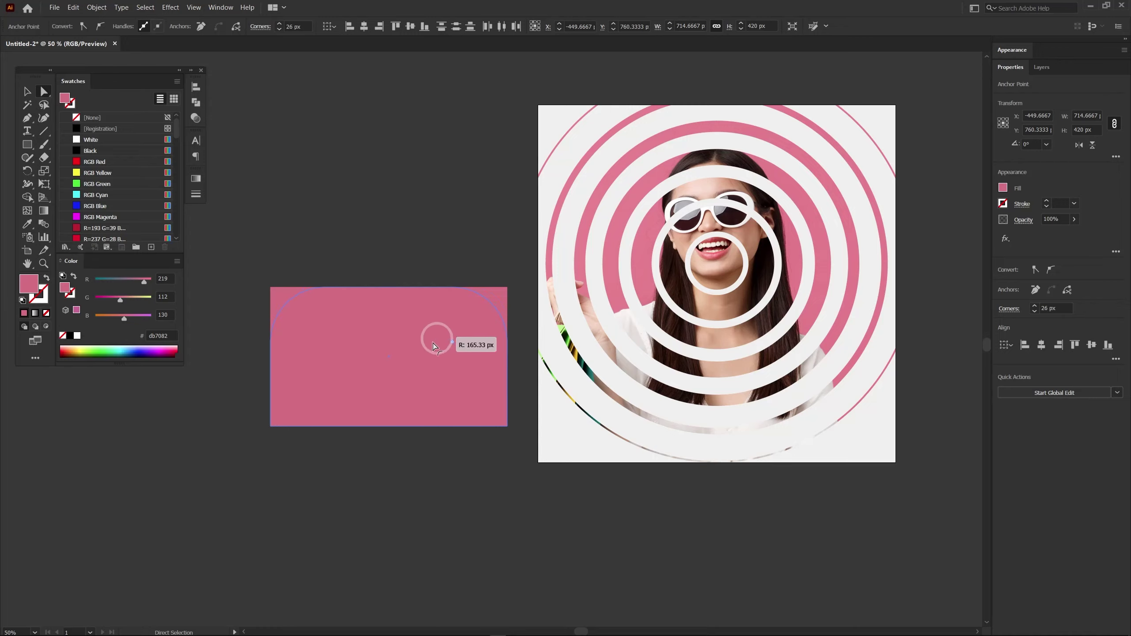
{"action": "left_click_drag", "start_coordinate": [498, 300], "coordinate": [356, 422]}
{"action": "key", "text": "v"}
{"action": "left_click", "coordinate": [416, 263]}
{"action": "left_click", "coordinate": [381, 356]}
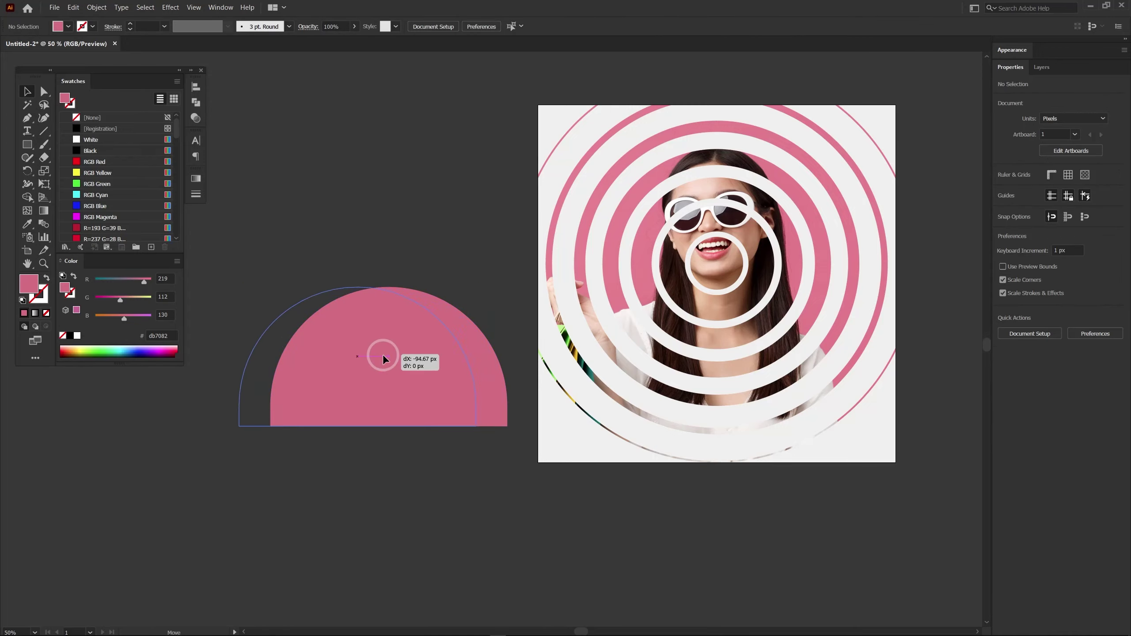
{"action": "left_click", "coordinate": [119, 10]}
{"action": "mouse_move", "coordinate": [125, 260]}
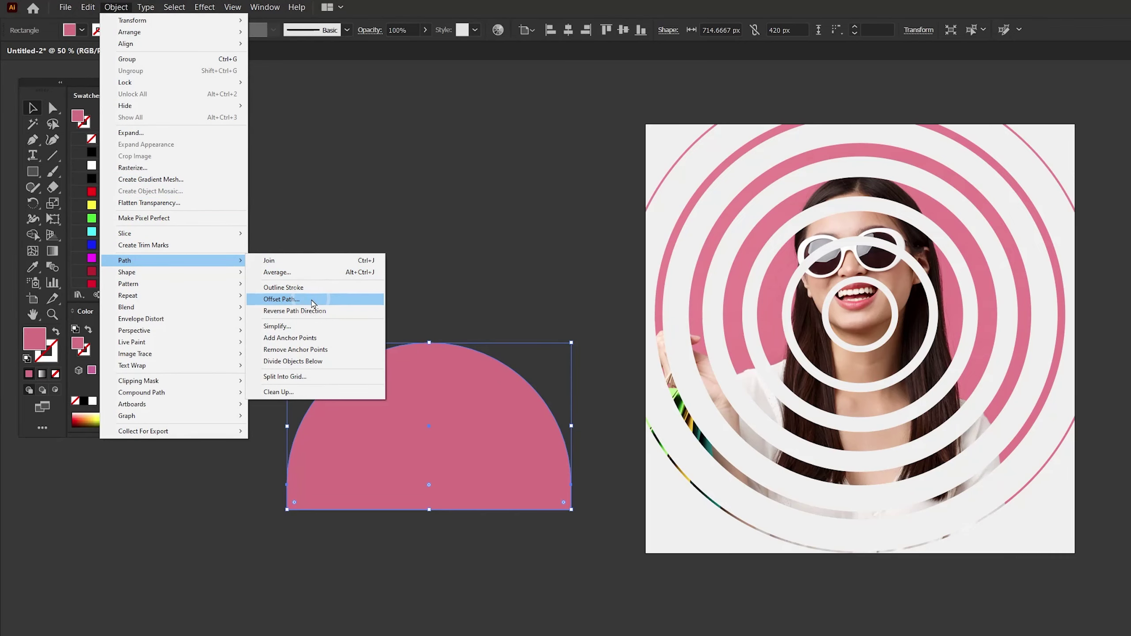
- Add a 40 px offset copy around the dome as a 28 pt pink outline
{"action": "left_click", "coordinate": [313, 301]}
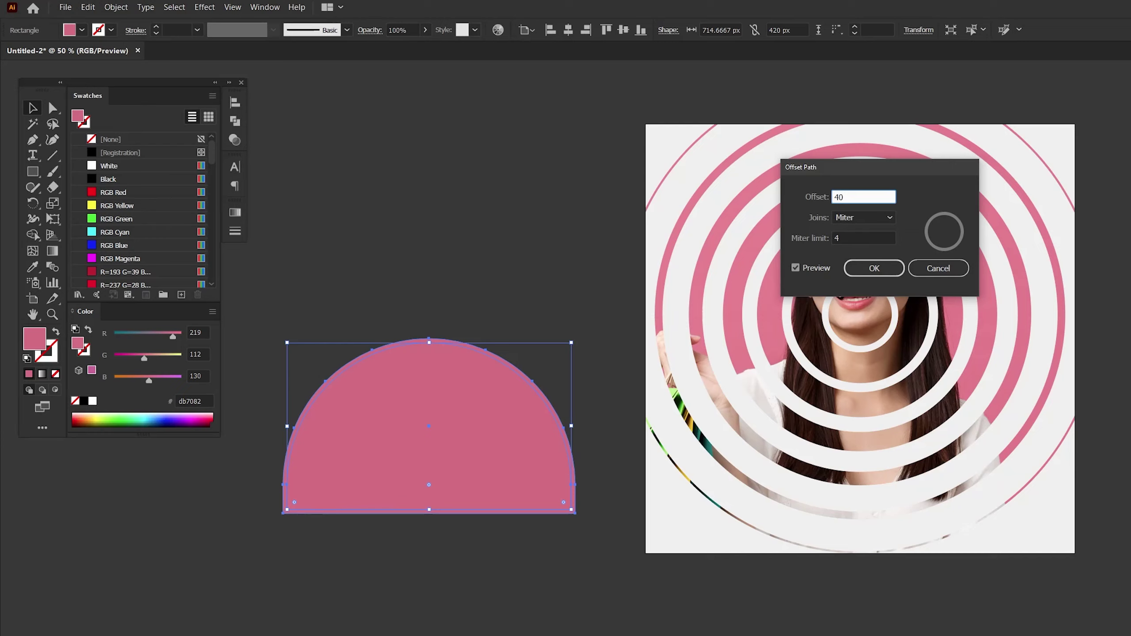
{"action": "left_click", "coordinate": [873, 268]}
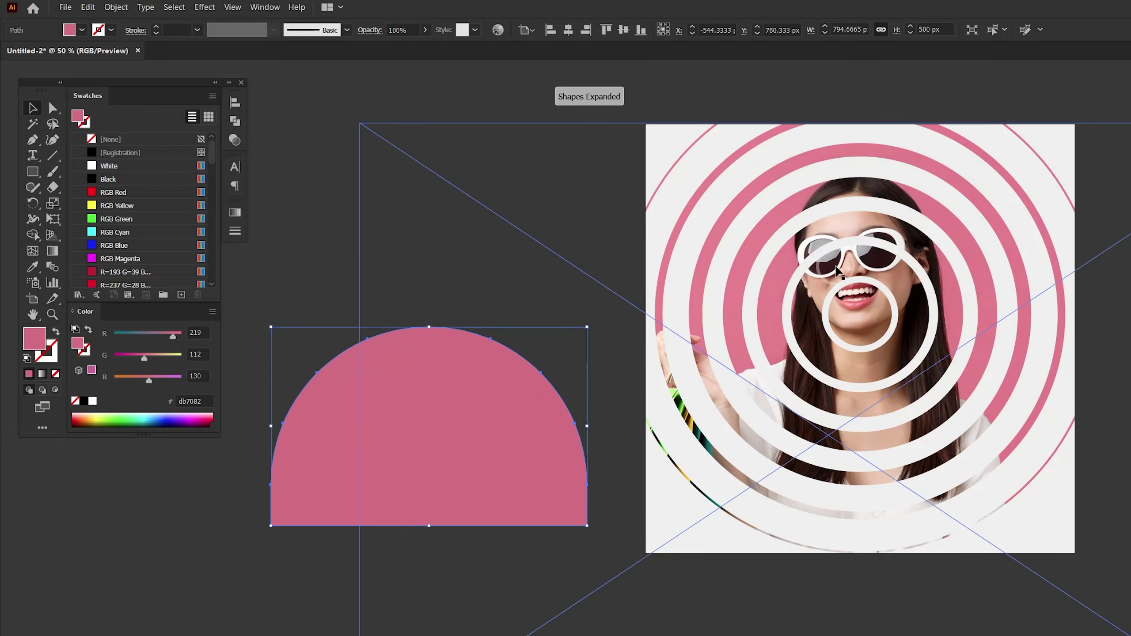
{"action": "key", "text": "shift+x"}
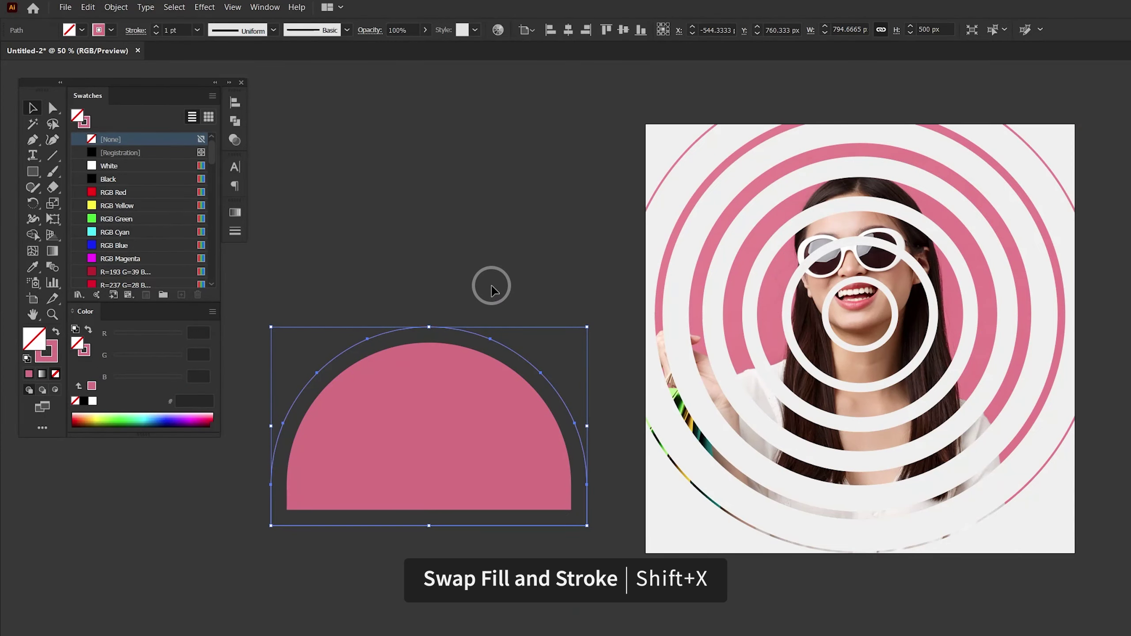
{"action": "left_click", "coordinate": [172, 30]}
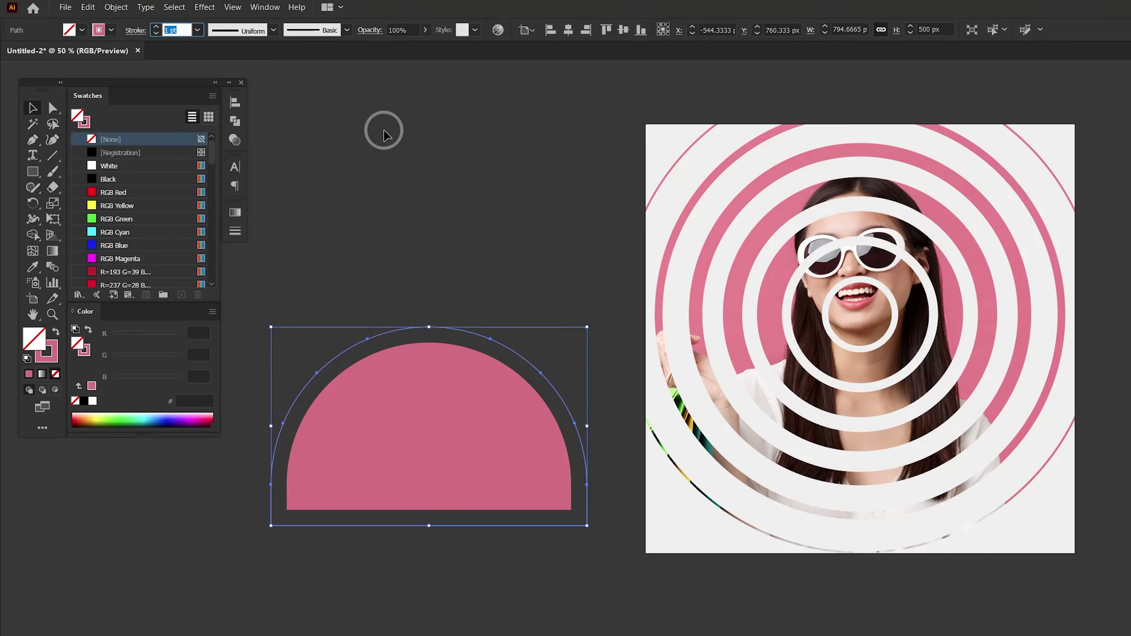
{"action": "type", "text": "20"}
{"action": "key", "text": "Return"}
{"action": "left_click", "coordinate": [172, 30]}
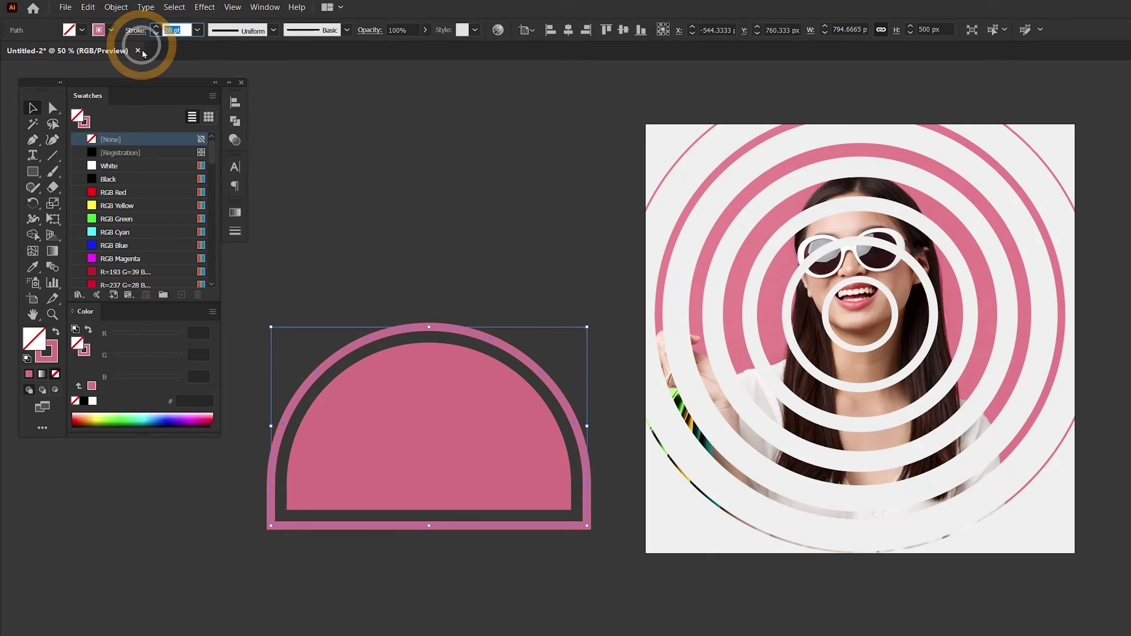
{"action": "type", "text": "28"}
{"action": "key", "text": "Return"}
- Group the dome and its offset outline together
{"action": "left_click", "coordinate": [515, 275]}
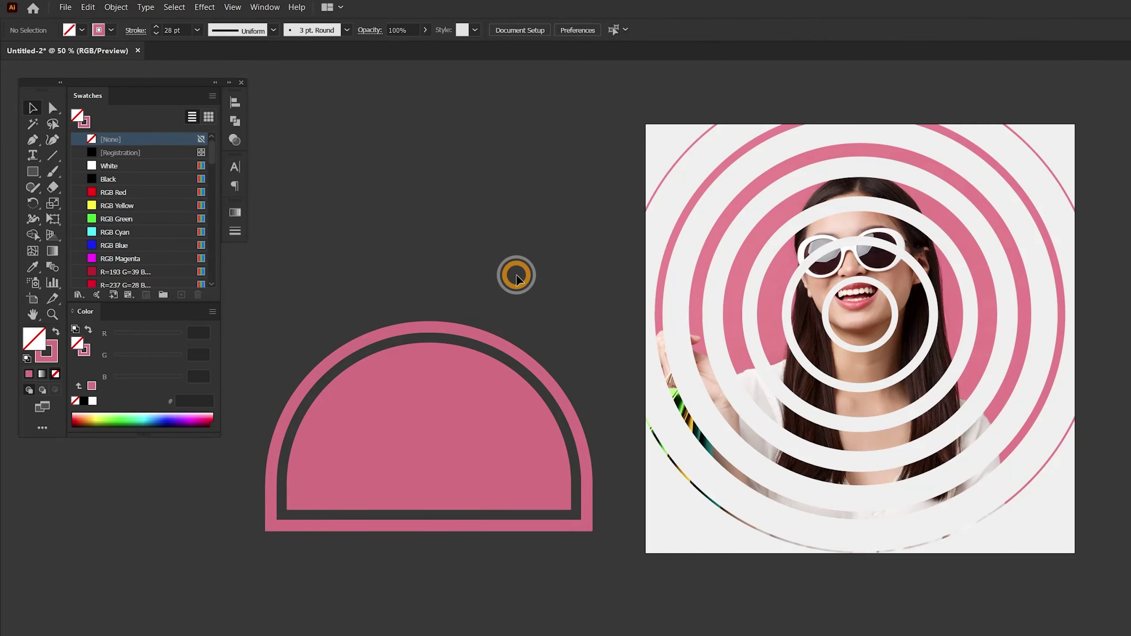
{"action": "key", "text": "ctrl+a"}
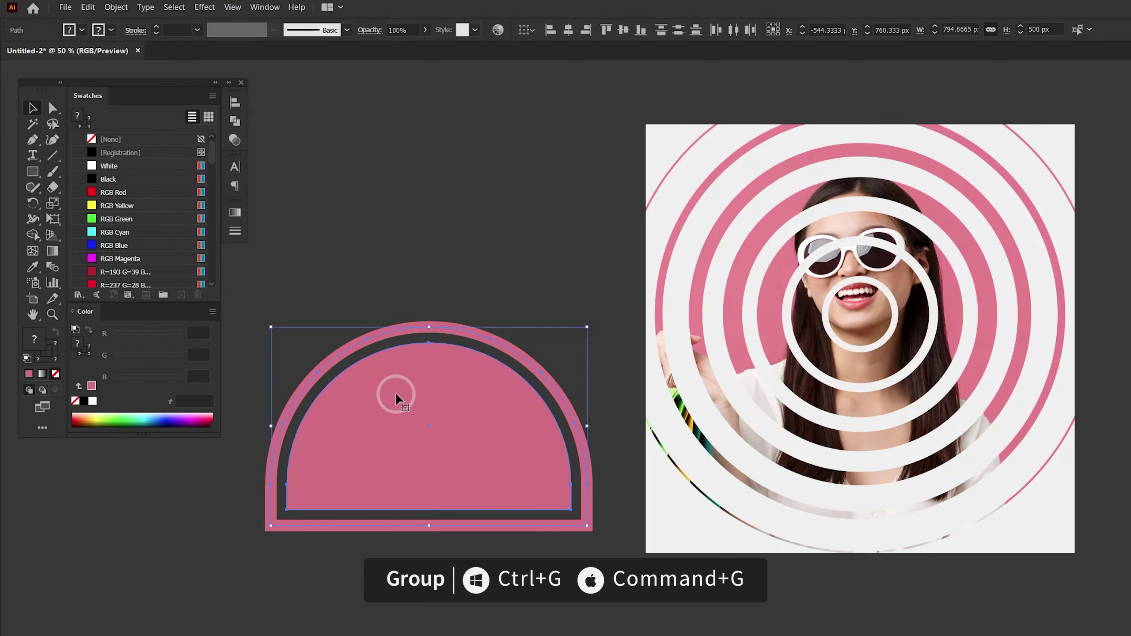
{"action": "right_click", "coordinate": [396, 392]}
{"action": "left_click", "coordinate": [444, 456]}
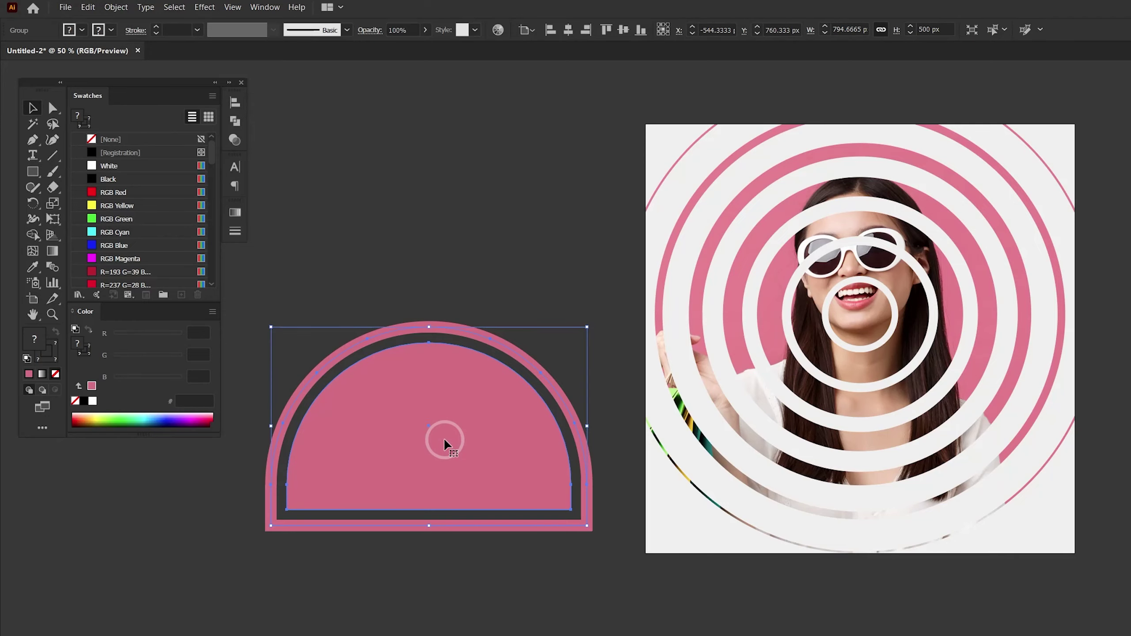
- Move the arch group onto the photo banner, centred horizontally along its bottom edge
{"action": "left_click_drag", "start_coordinate": [444, 457], "coordinate": [886, 509]}
{"action": "left_click_drag", "start_coordinate": [928, 317], "coordinate": [666, 310]}
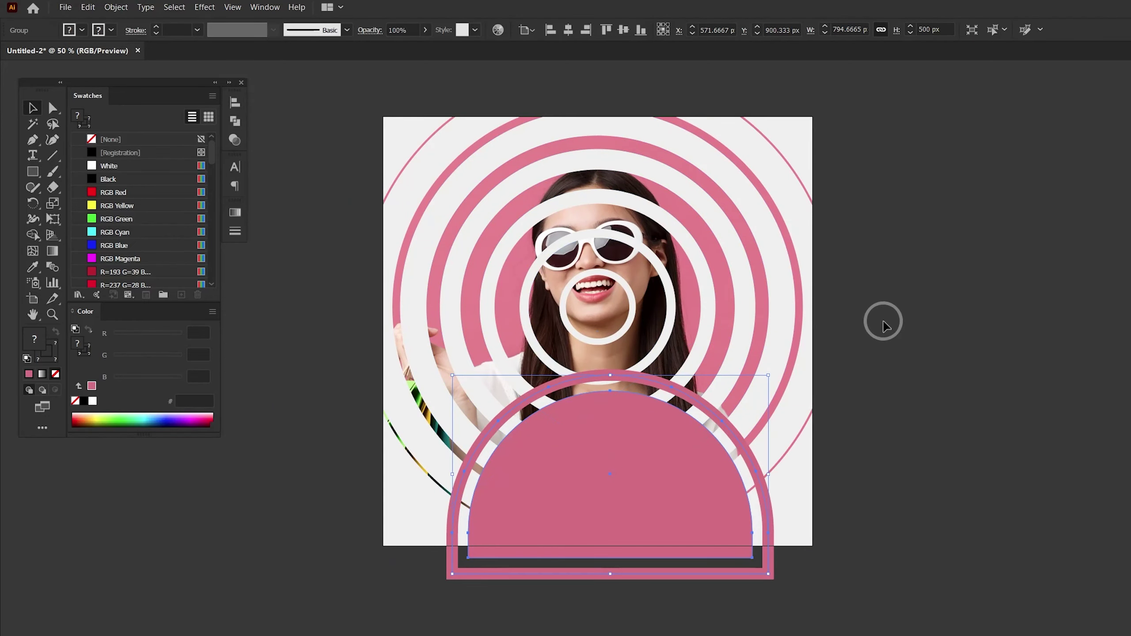
{"action": "left_click", "coordinate": [568, 31]}
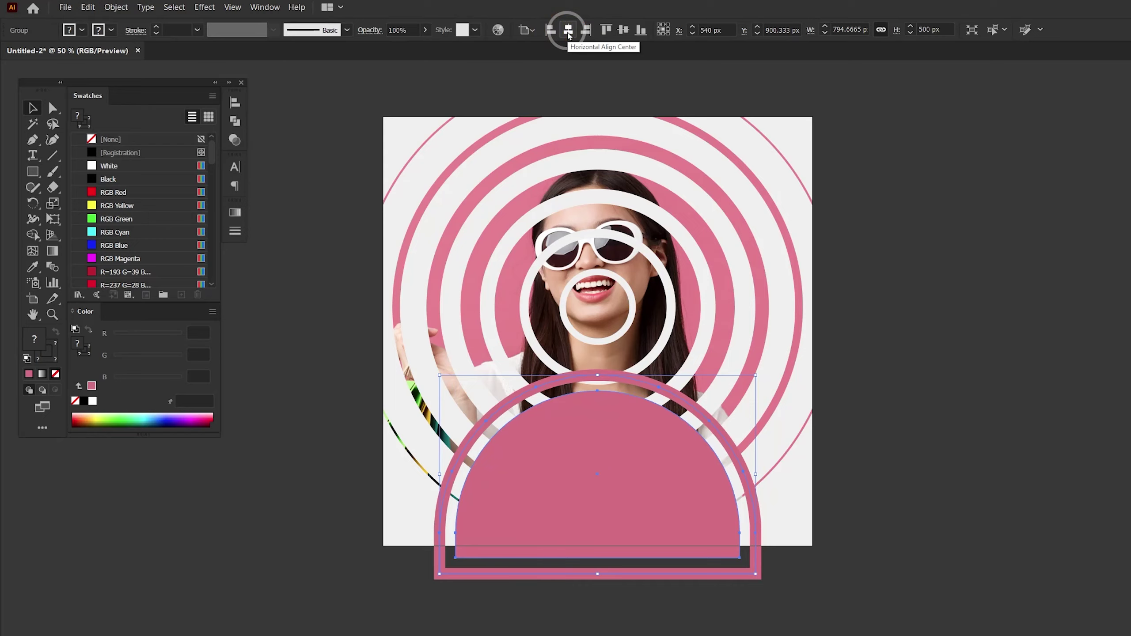
{"action": "key", "text": "Down"}
{"action": "key", "text": "Down"}
{"action": "key", "text": "shift+Down"}
{"action": "key", "text": "shift+Down"}
{"action": "key", "text": "shift+Down"}
{"action": "key", "text": "Down"}
{"action": "key", "text": "Down"}
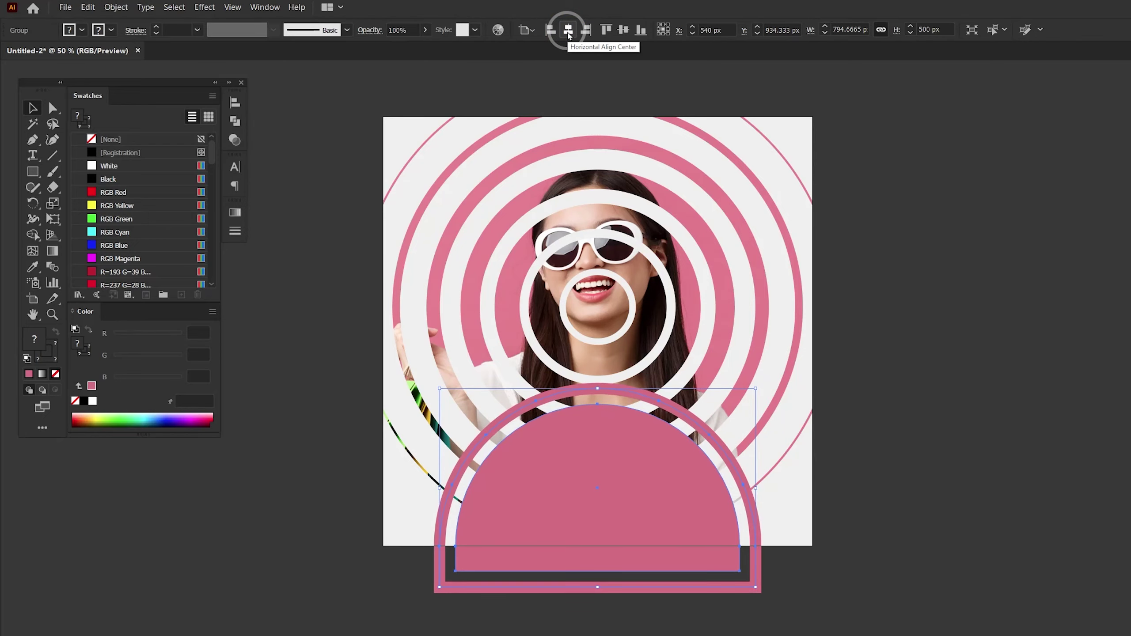
{"action": "left_click", "coordinate": [949, 399]}
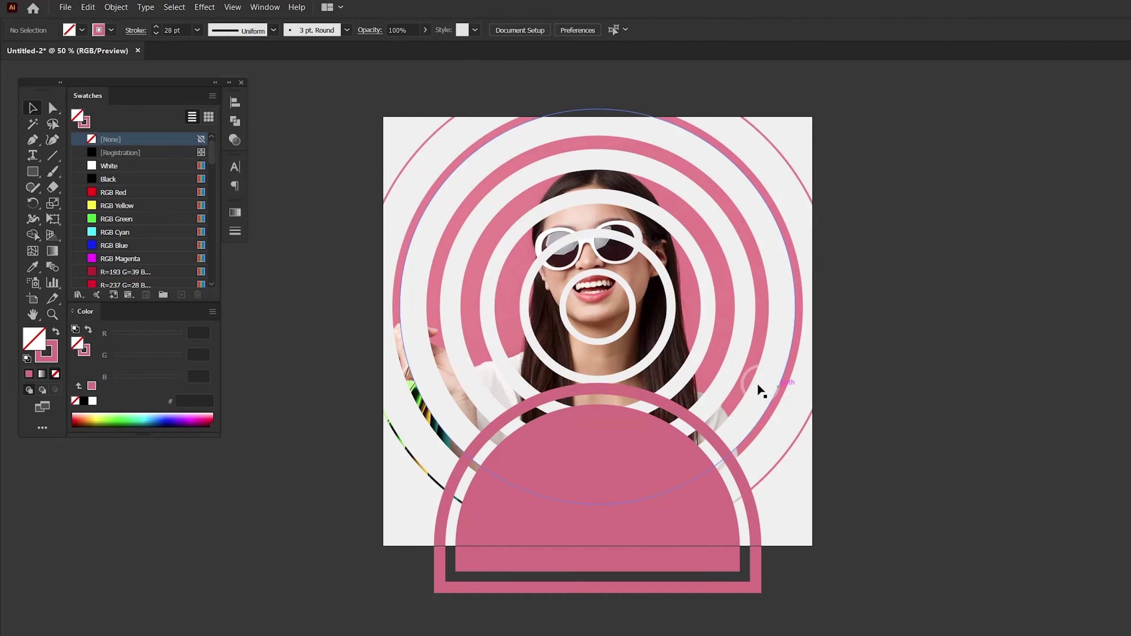
{"action": "scroll", "coordinate": [430, 354], "scroll_direction": "left", "scroll_amount": 5}
- Set the type to Tahoma Bold at 50 pt
{"action": "key", "text": "t"}
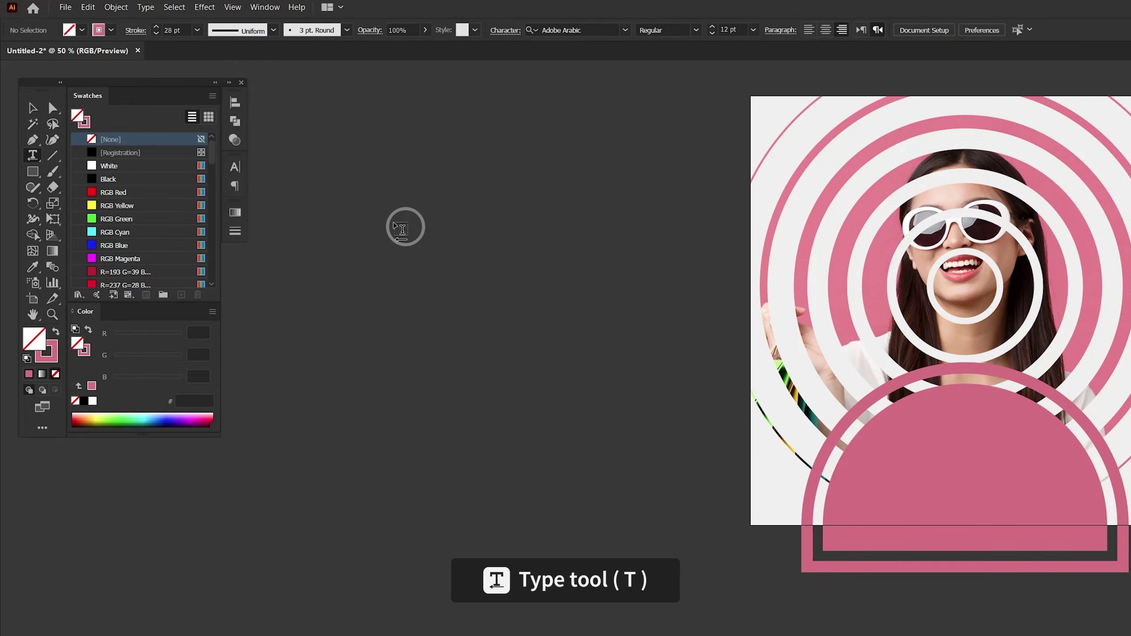
{"action": "left_click", "coordinate": [235, 168]}
{"action": "left_click", "coordinate": [308, 177]}
{"action": "type", "text": "tah"}
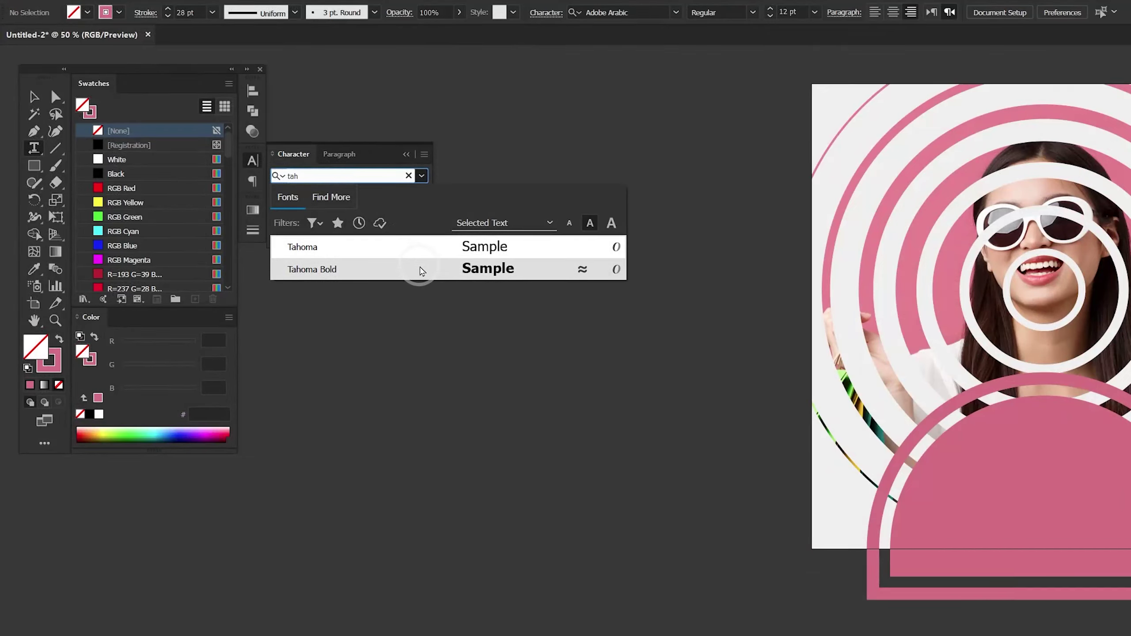
{"action": "left_click", "coordinate": [421, 270]}
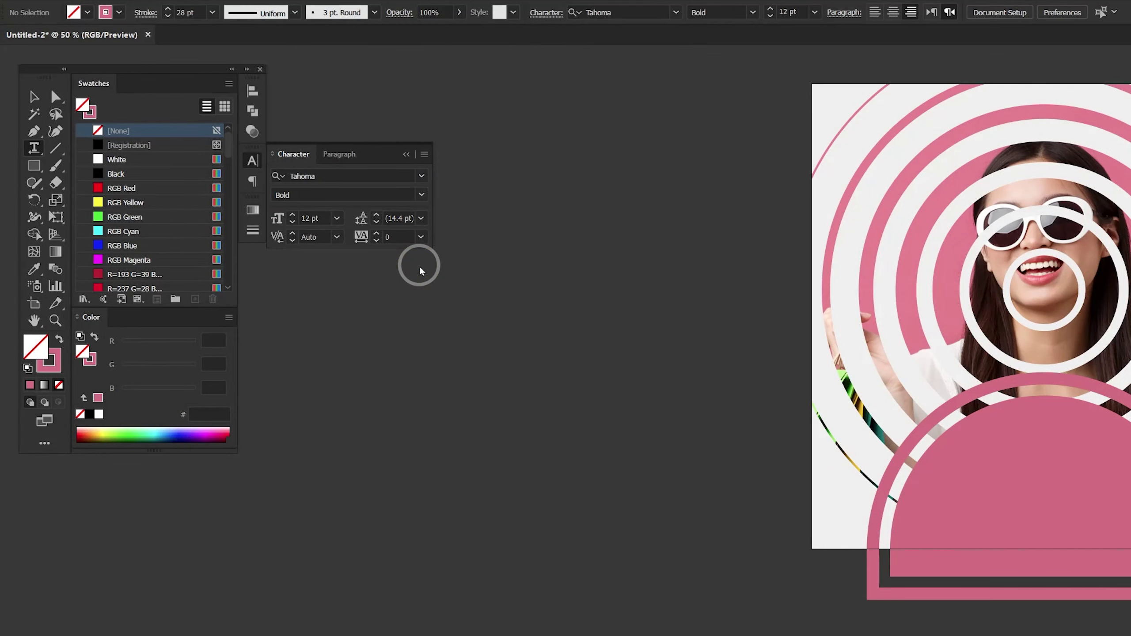
{"action": "left_click", "coordinate": [330, 223]}
{"action": "type", "text": "50"}
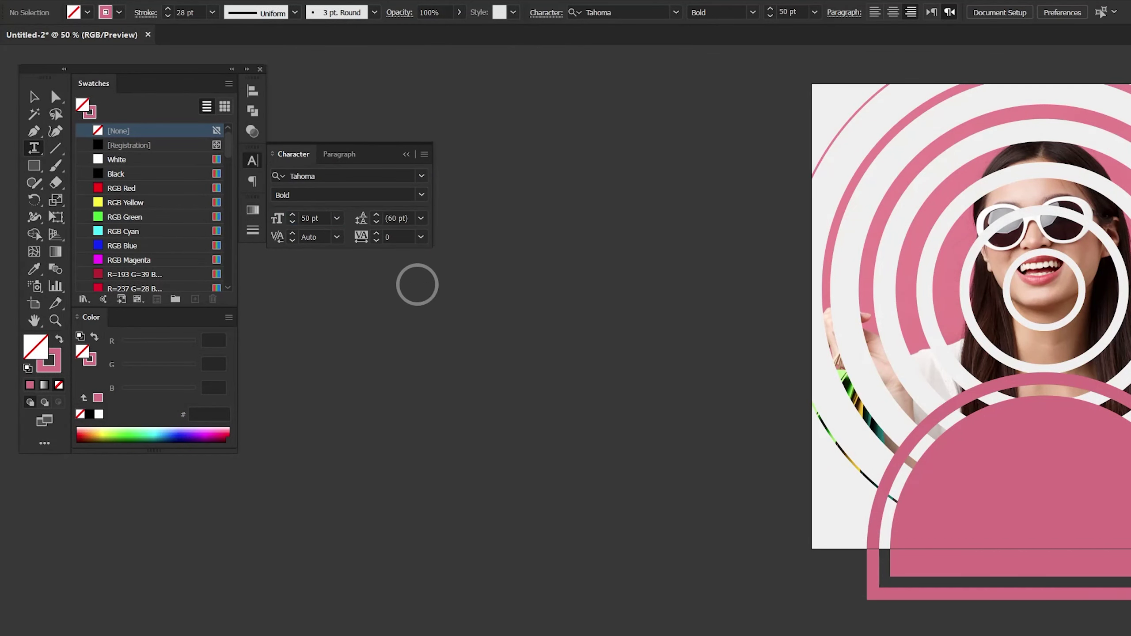
- Type a white '60%' label beside the banner using Western (LTR Arabic) digits
{"action": "left_click", "coordinate": [442, 343]}
{"action": "type", "text": "٦٠٪"}
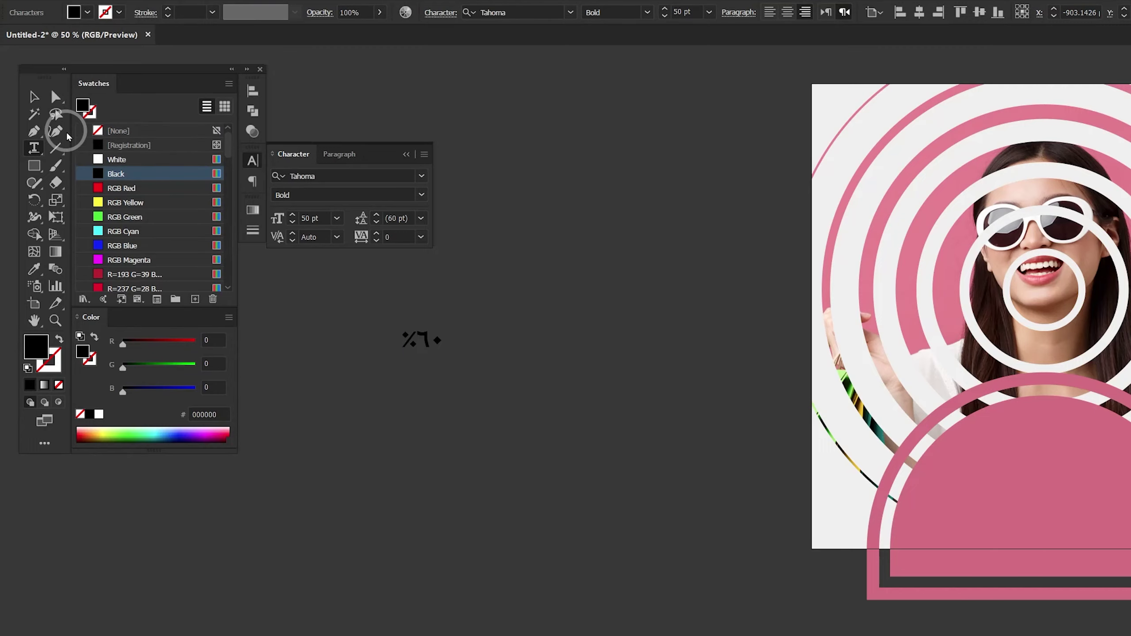
{"action": "left_click", "coordinate": [35, 96]}
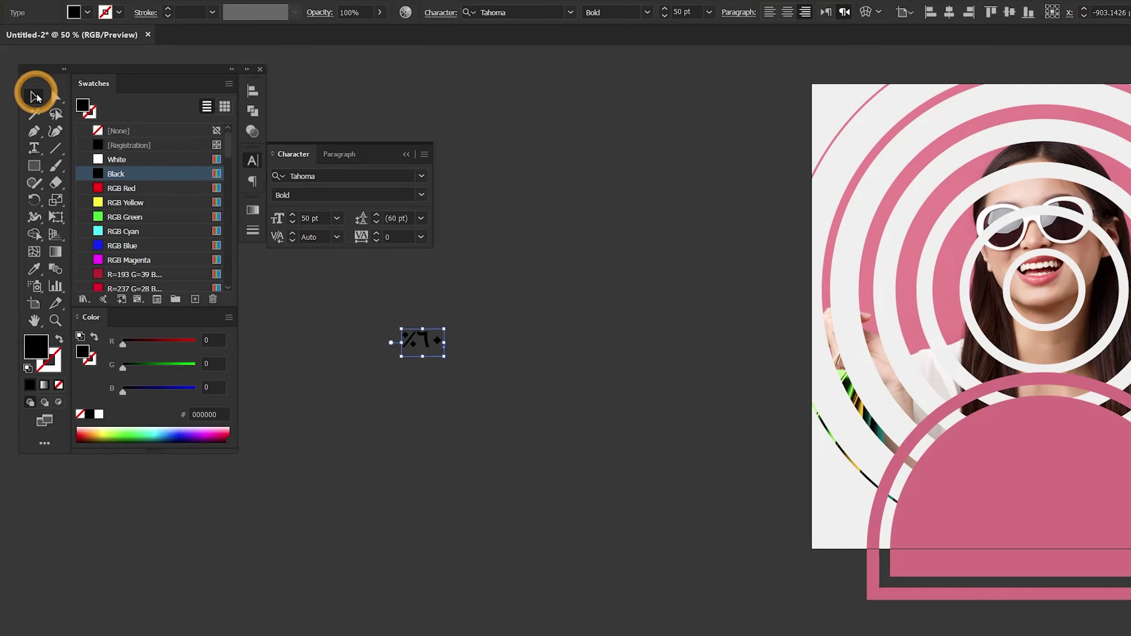
{"action": "left_click", "coordinate": [272, 154]}
{"action": "left_click", "coordinate": [328, 345]}
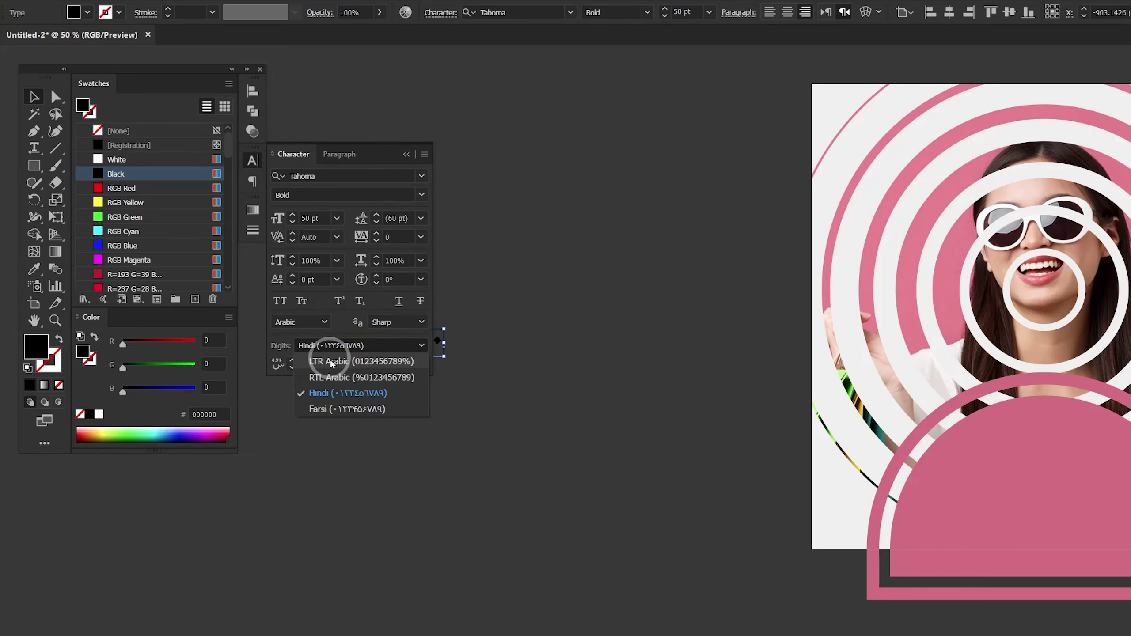
{"action": "left_click_drag", "start_coordinate": [469, 288], "coordinate": [586, 289]}
{"action": "left_click", "coordinate": [99, 414]}
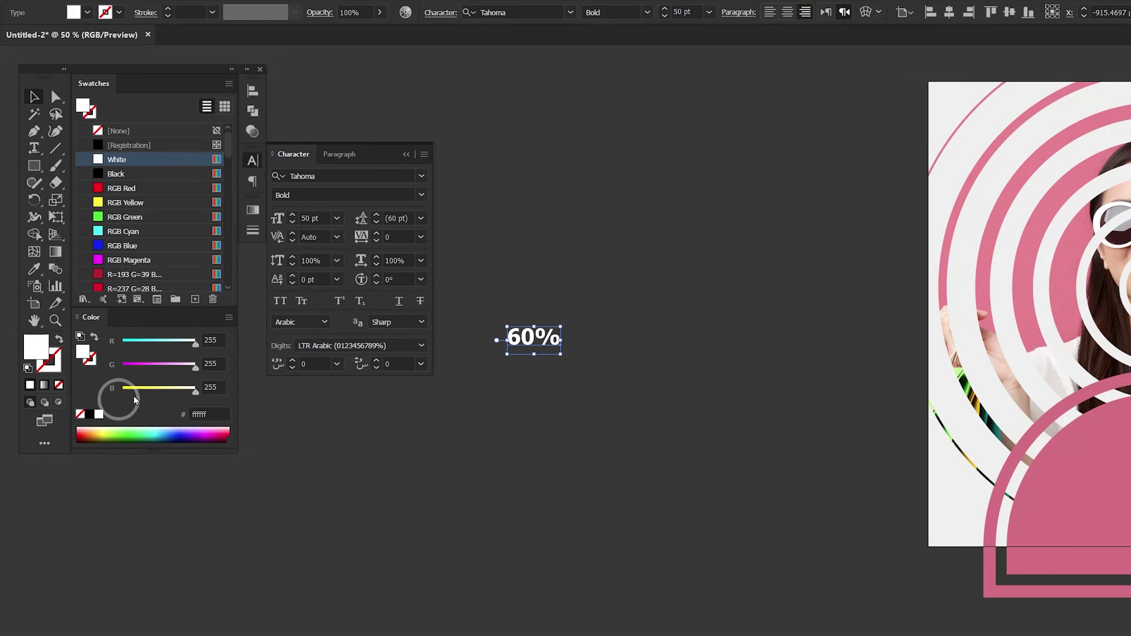
- Scale up 60% and add a copy below it reading 'Discount' in golden-yellow #FFBC05
{"action": "left_click_drag", "start_coordinate": [561, 326], "coordinate": [679, 271]}
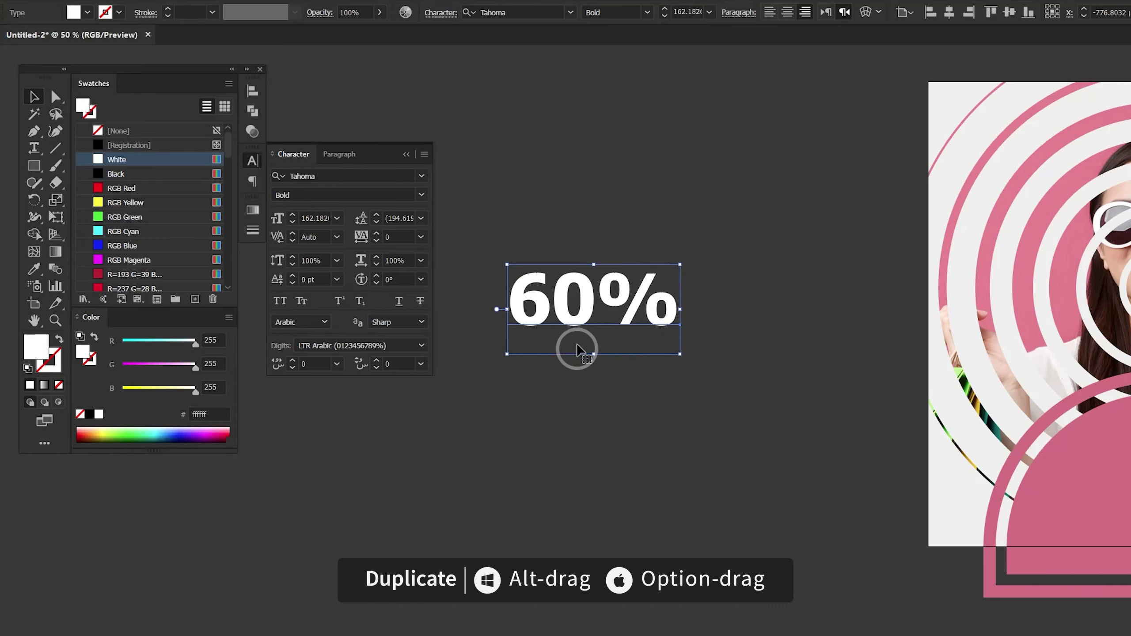
{"action": "left_click_drag", "start_coordinate": [576, 346], "coordinate": [574, 401]}
{"action": "double_click", "coordinate": [574, 401]}
{"action": "key", "text": "ctrl+a"}
{"action": "type", "text": "D"}
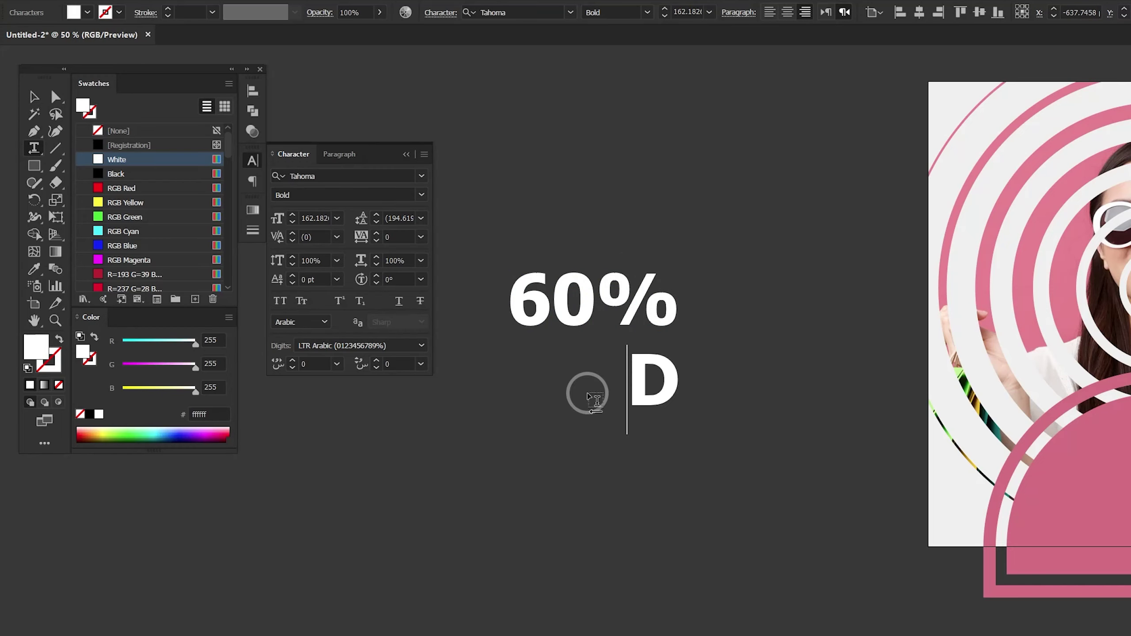
{"action": "type", "text": "iscount"}
{"action": "key", "text": "ctrl+a"}
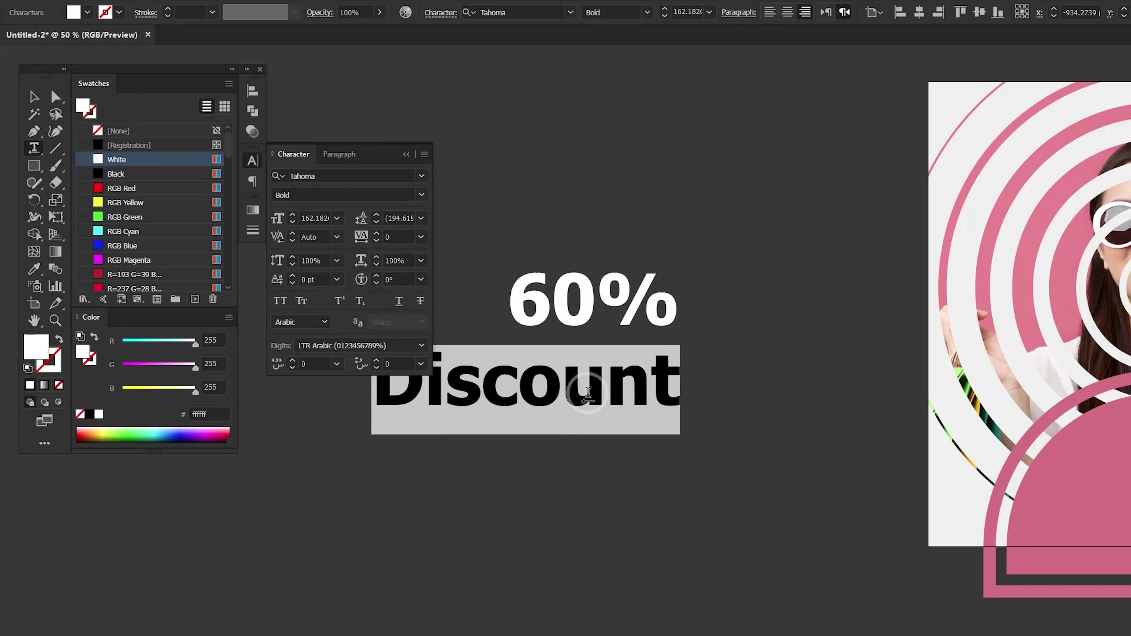
{"action": "left_click", "coordinate": [205, 414]}
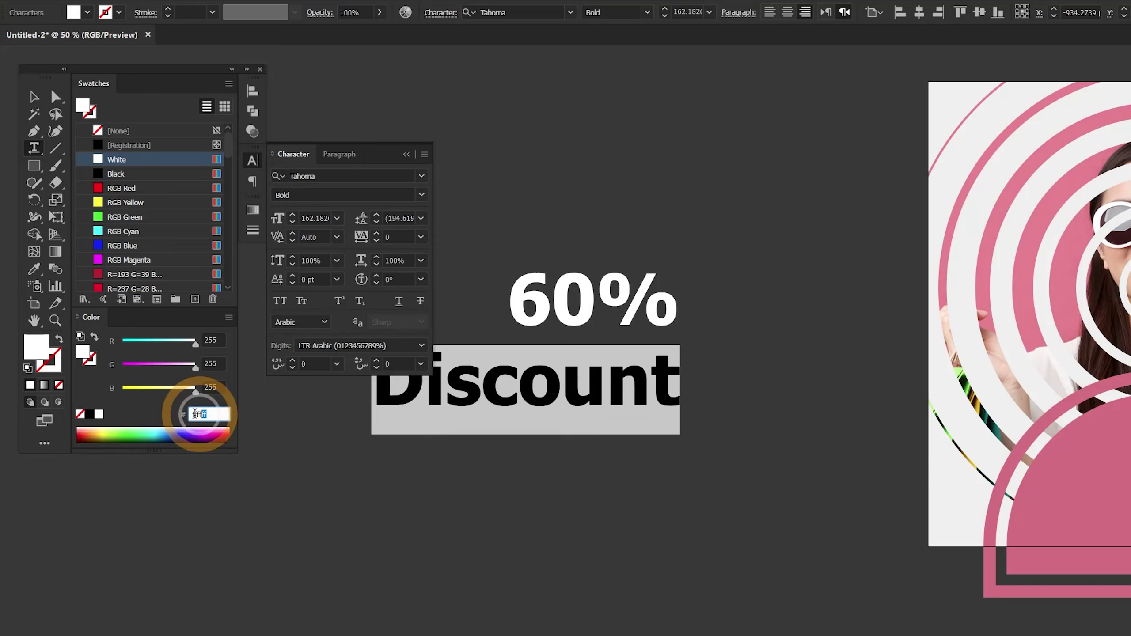
{"action": "type", "text": "fb"}
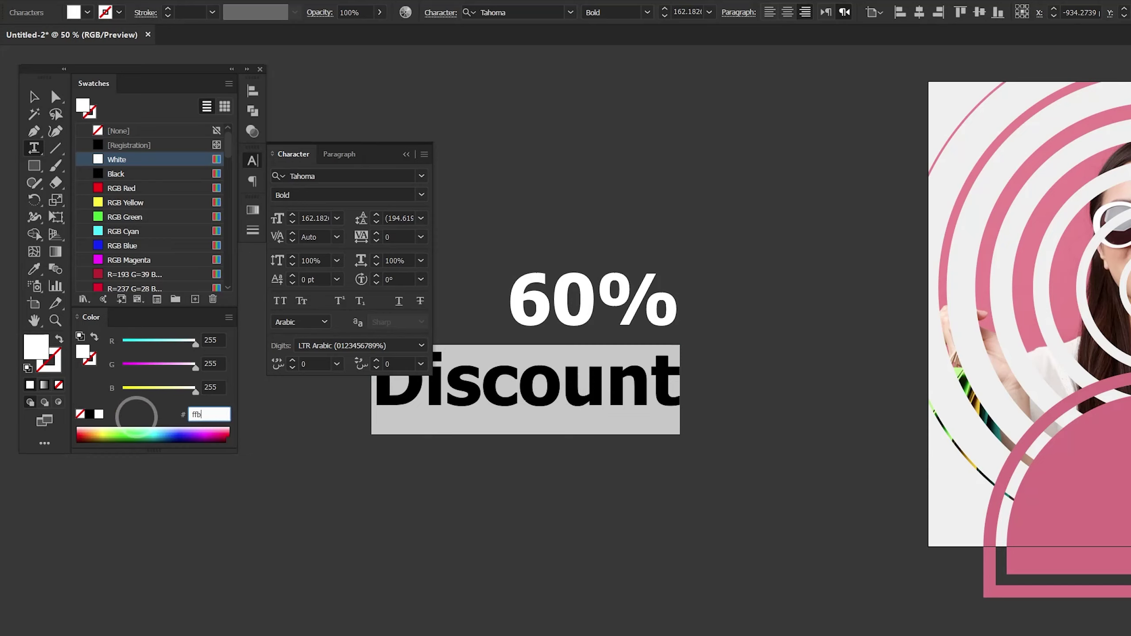
{"action": "type", "text": "c05"}
{"action": "key", "text": "Return"}
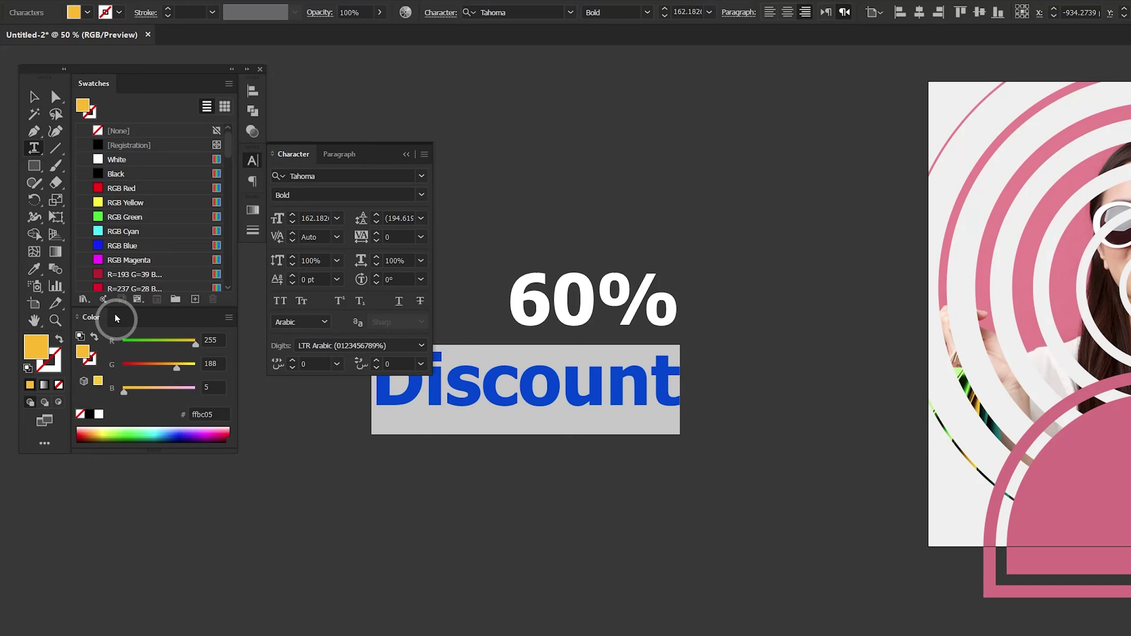
{"action": "left_click", "coordinate": [39, 101]}
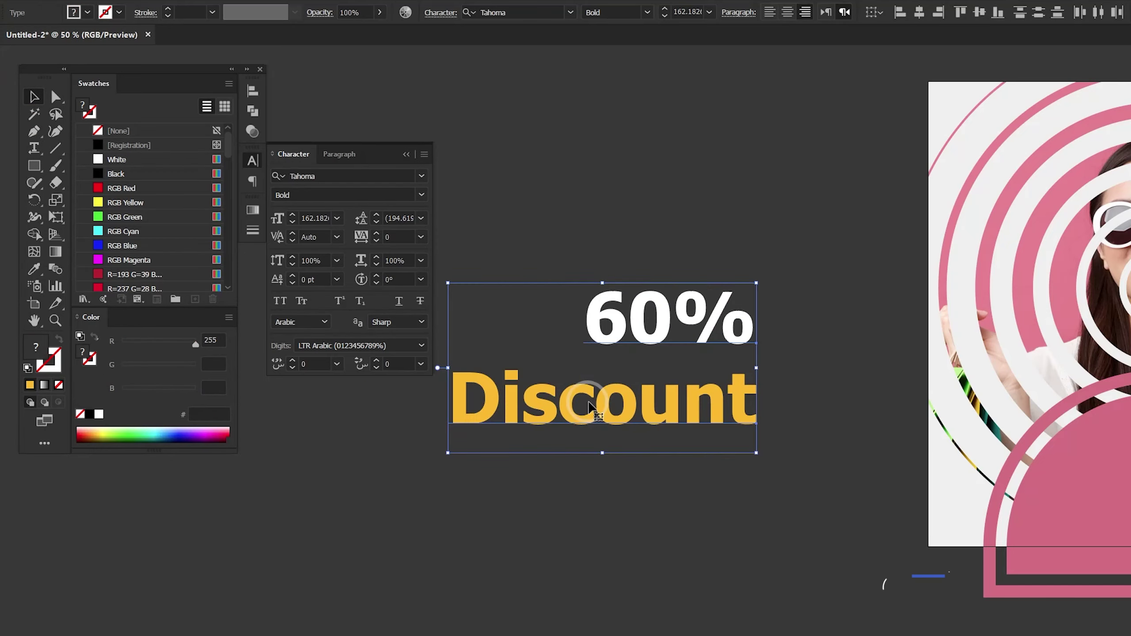
- Enlarge 60% across the banner and align it directly above Discount
{"action": "left_click_drag", "start_coordinate": [655, 336], "coordinate": [606, 365]}
{"action": "left_click_drag", "start_coordinate": [694, 316], "coordinate": [734, 278]}
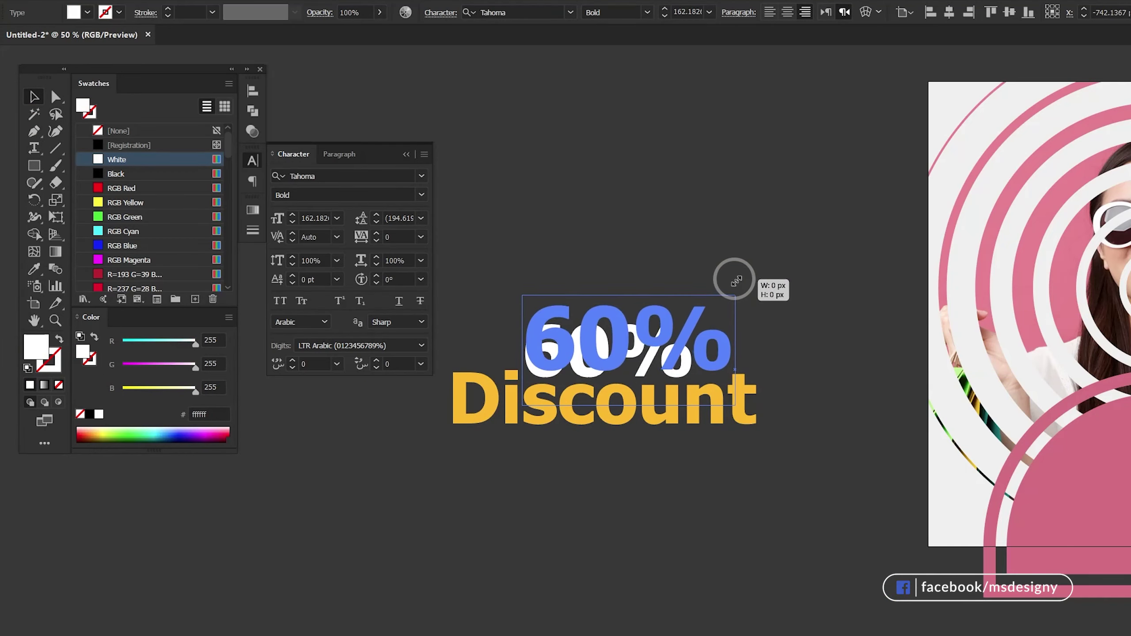
{"action": "left_click_drag", "start_coordinate": [549, 292], "coordinate": [517, 285]}
{"action": "left_click_drag", "start_coordinate": [583, 330], "coordinate": [583, 333]}
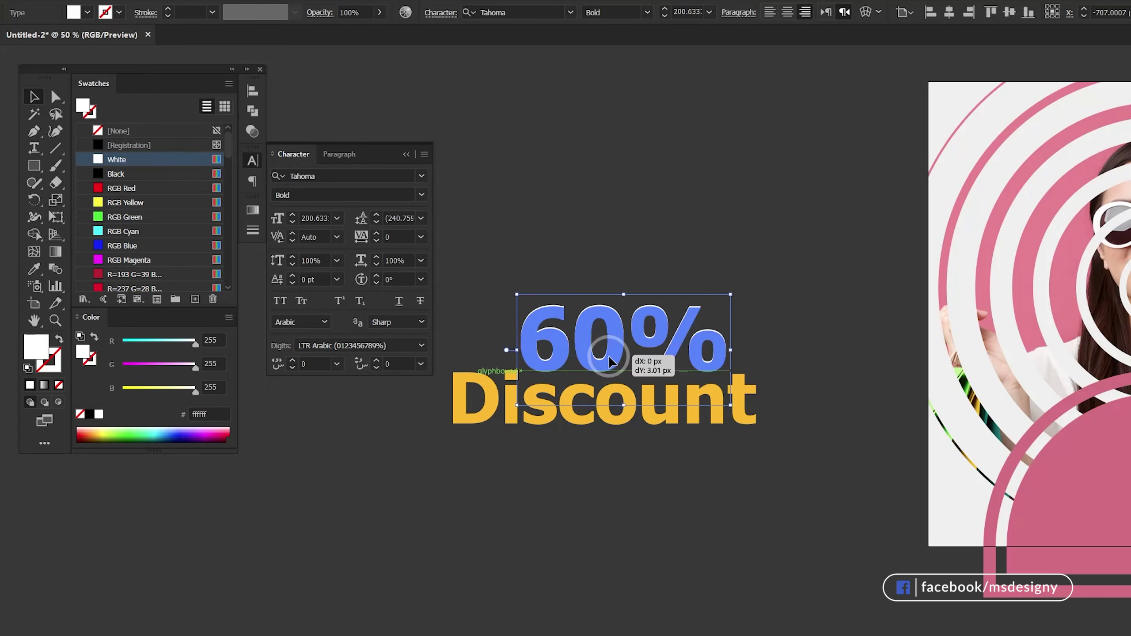
{"action": "left_click", "coordinate": [581, 461]}
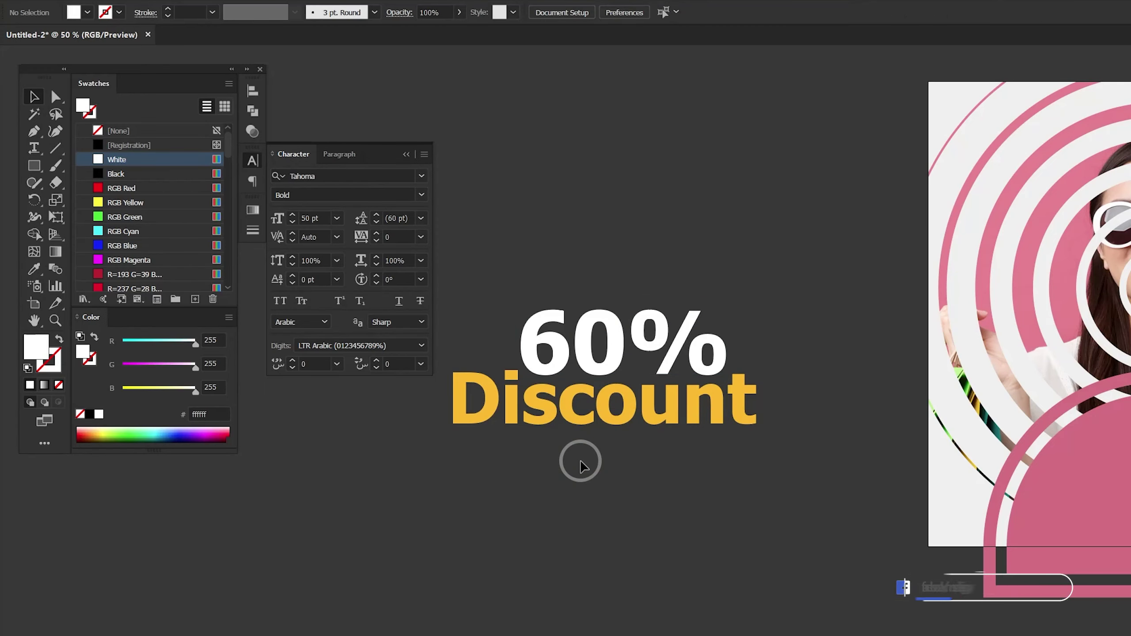
{"action": "key", "text": "m"}
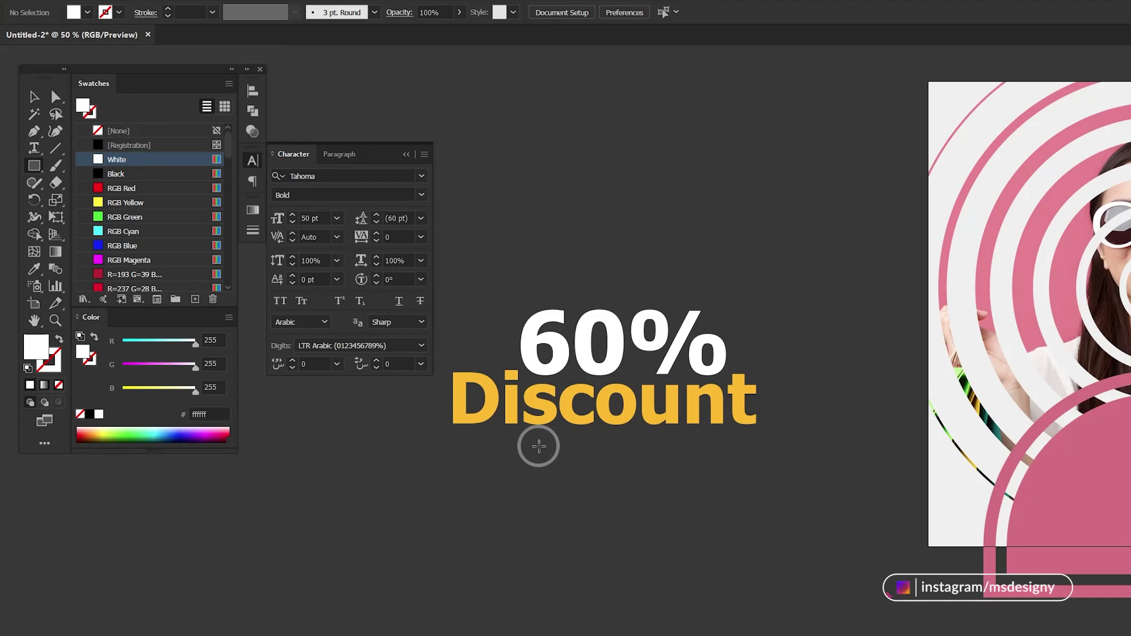
- Draw a white fully rounded pill bar below Discount and duplicate Discount beneath it
{"action": "mouse_move", "coordinate": [527, 439]}
{"action": "left_mouse_down"}
{"action": "mouse_move", "coordinate": [719, 463]}
{"action": "mouse_move", "coordinate": [683, 449]}
{"action": "left_mouse_up"}
{"action": "key", "text": "v"}
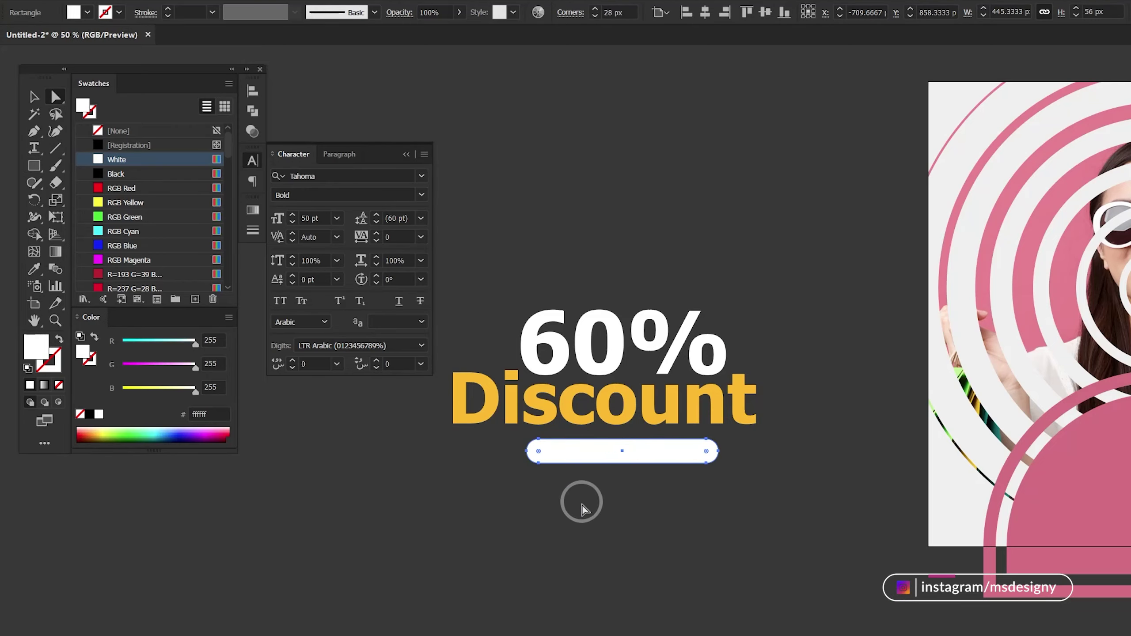
{"action": "left_click_drag", "start_coordinate": [602, 454], "coordinate": [602, 452]}
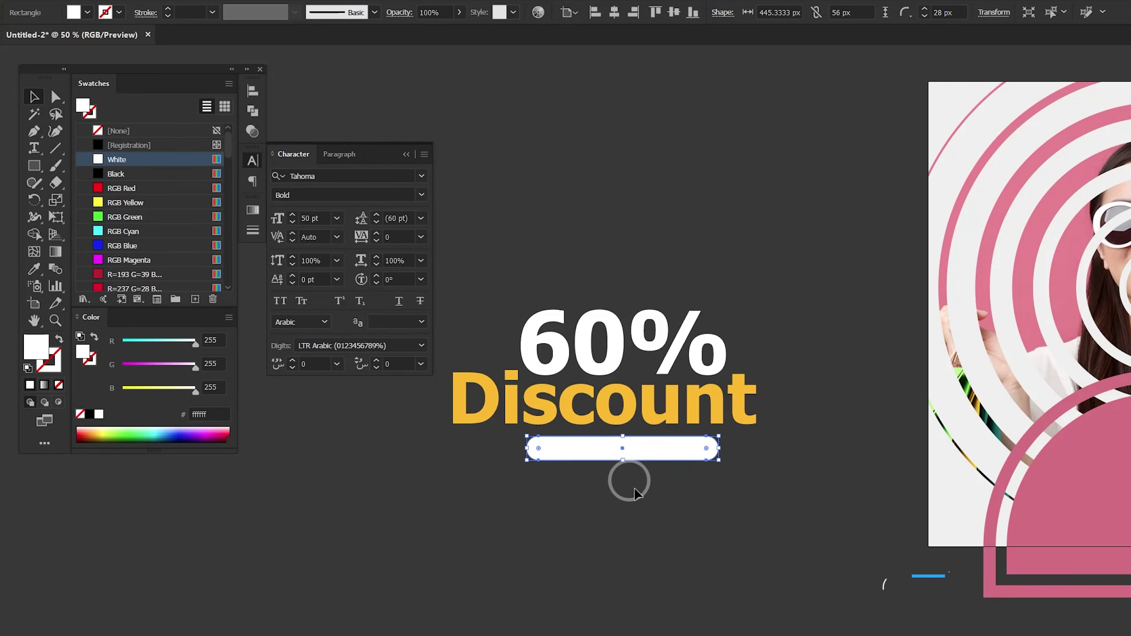
{"action": "left_click_drag", "start_coordinate": [628, 405], "coordinate": [649, 519]}
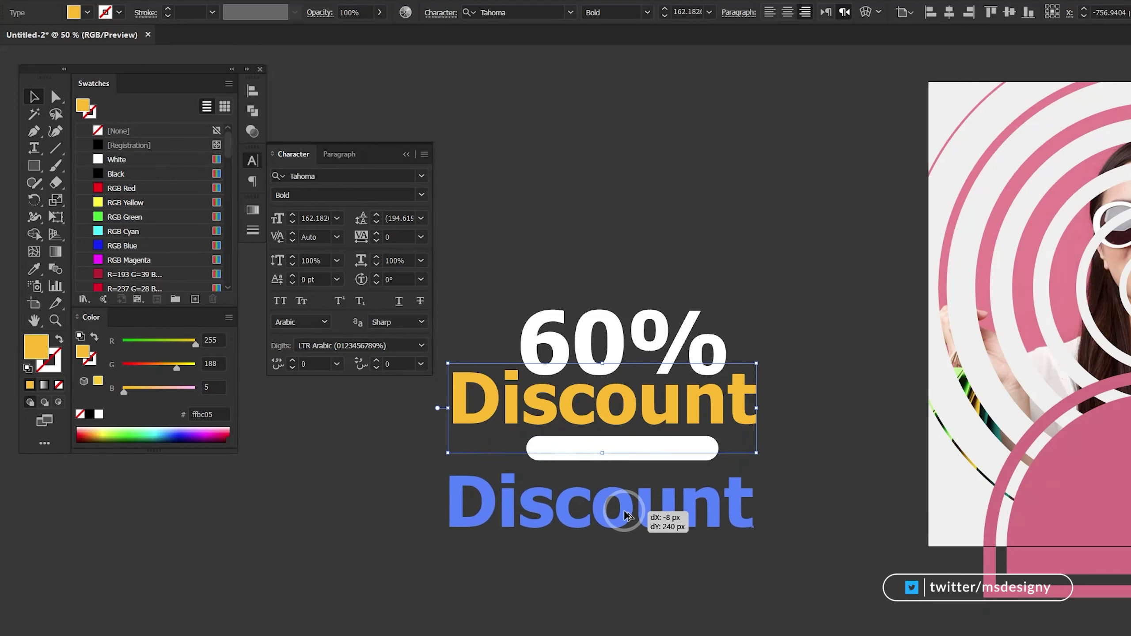
{"action": "left_click", "coordinate": [627, 508]}
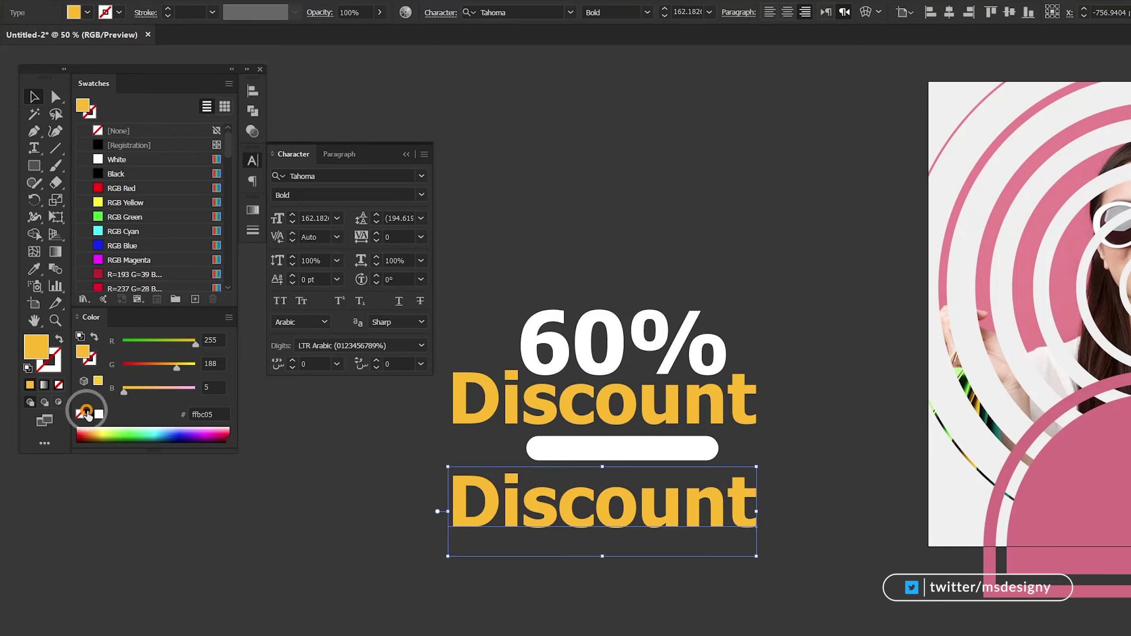
- Colour the copied Discount text near-black #161616
{"action": "left_click", "coordinate": [88, 415]}
{"action": "double_click", "coordinate": [50, 363]}
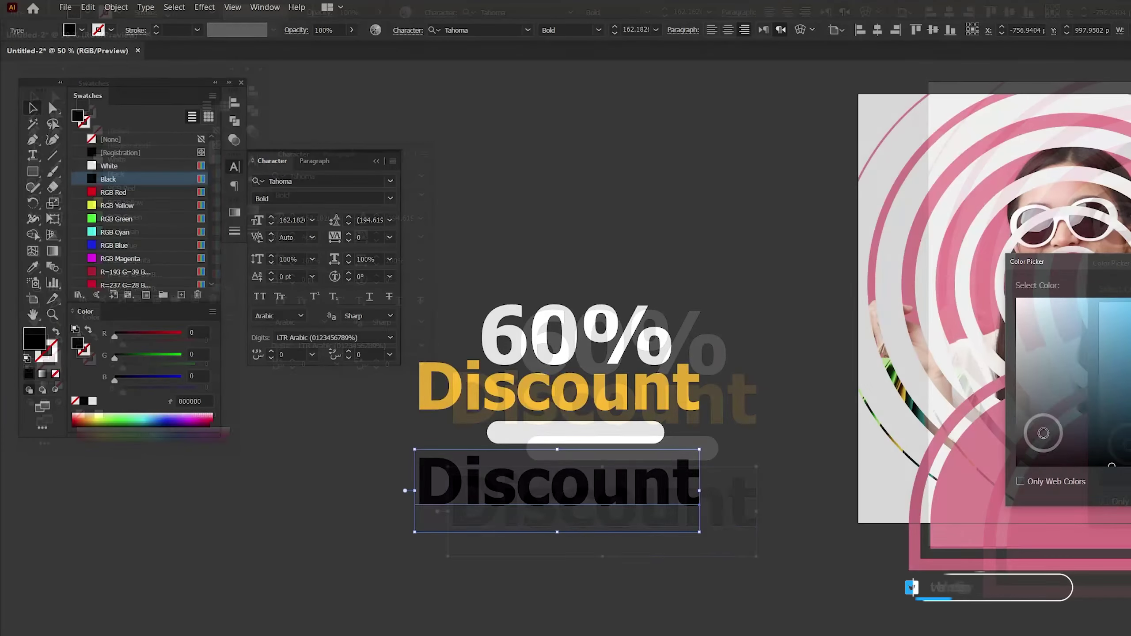
{"action": "mouse_move", "coordinate": [1064, 250]}
{"action": "left_mouse_down"}
{"action": "mouse_move", "coordinate": [977, 249]}
{"action": "mouse_move", "coordinate": [757, 190]}
{"action": "left_mouse_up"}
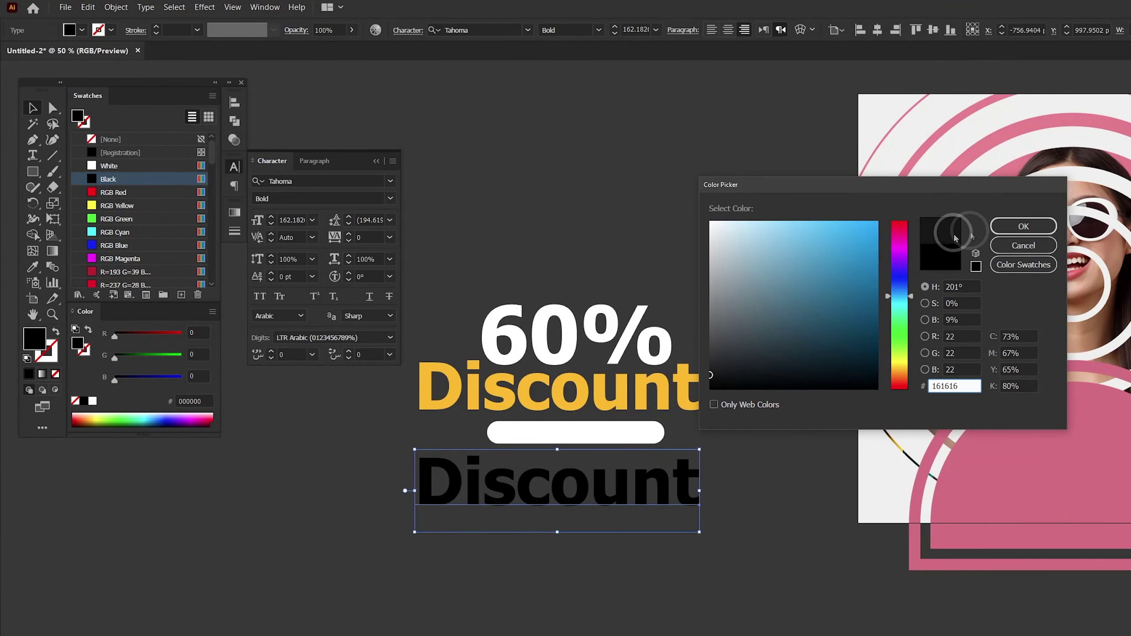
{"action": "left_click", "coordinate": [1002, 228]}
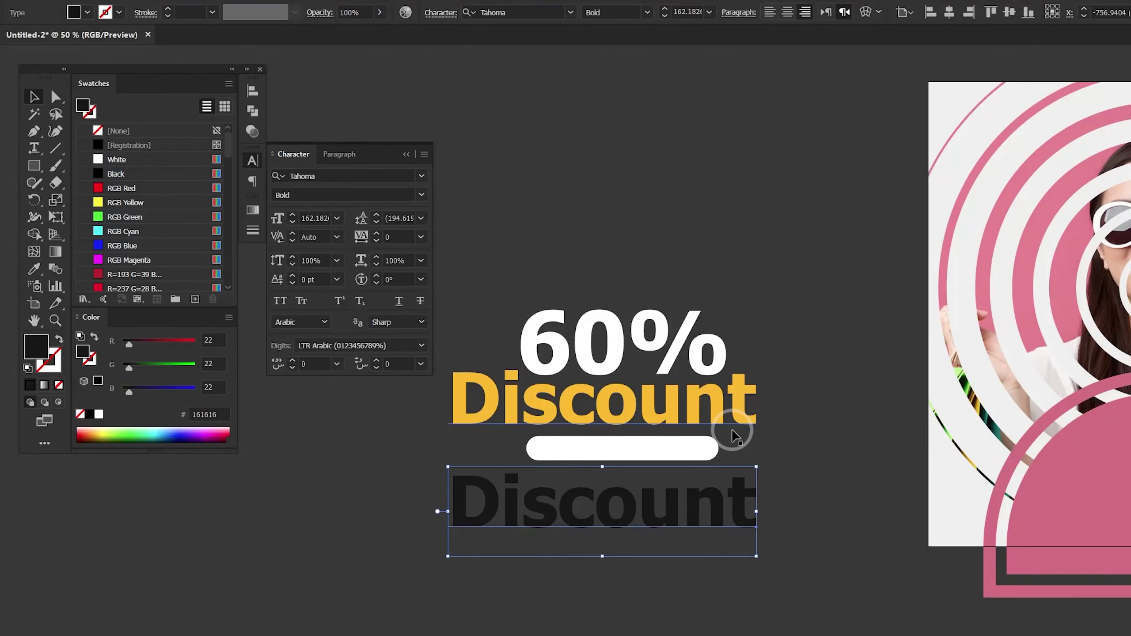
- Make it Tahoma Regular in All Caps, retype it as 'SHOP NOW' and shrink it
{"action": "left_click", "coordinate": [419, 194]}
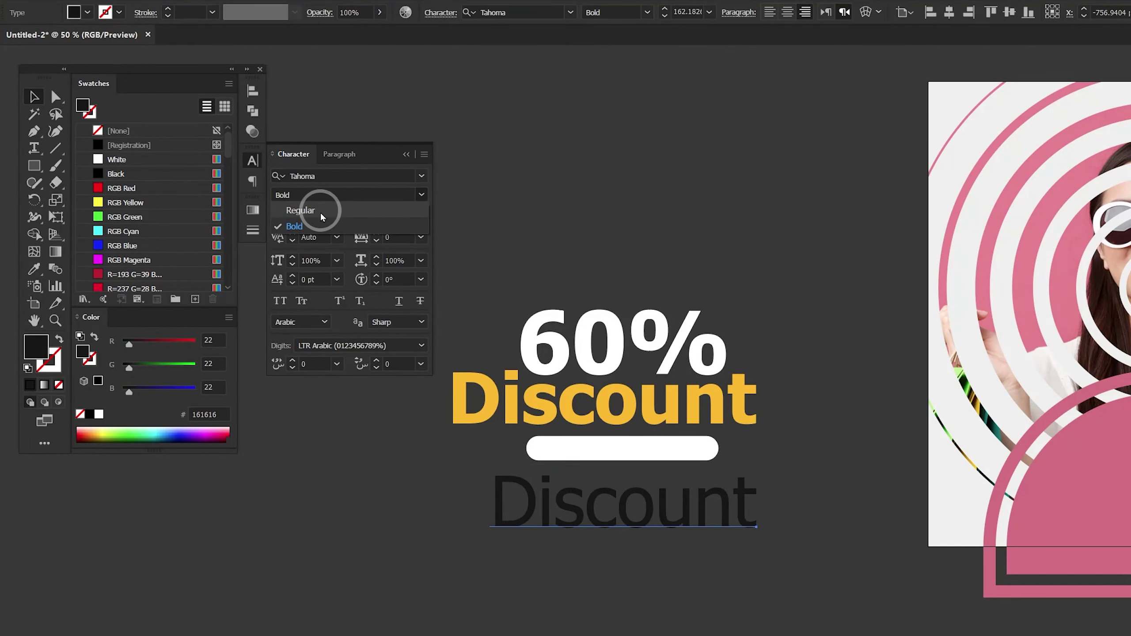
{"action": "left_click", "coordinate": [322, 216]}
{"action": "left_click", "coordinate": [280, 300]}
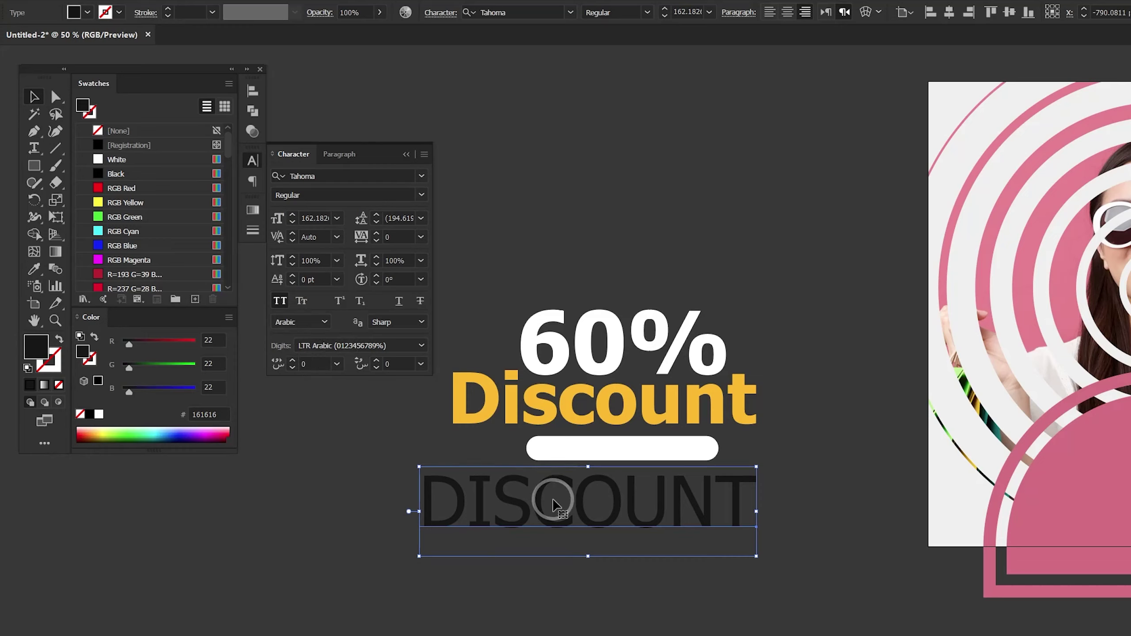
{"action": "double_click", "coordinate": [598, 498]}
{"action": "key", "text": "ctrl+a"}
{"action": "type", "text": "SHOP"}
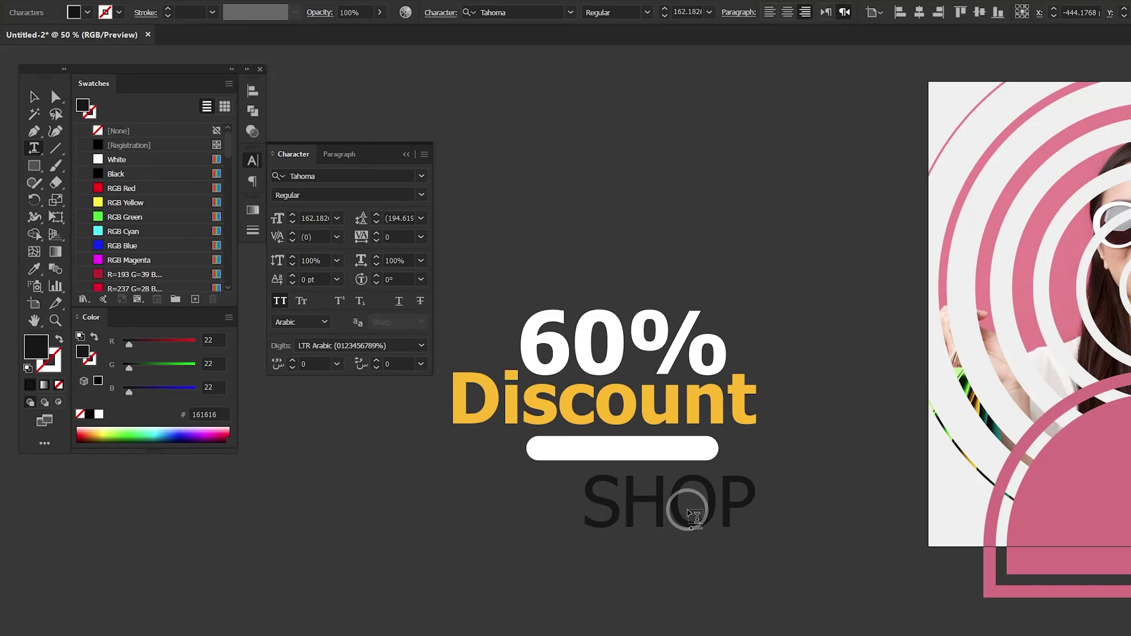
{"action": "type", "text": " NOW"}
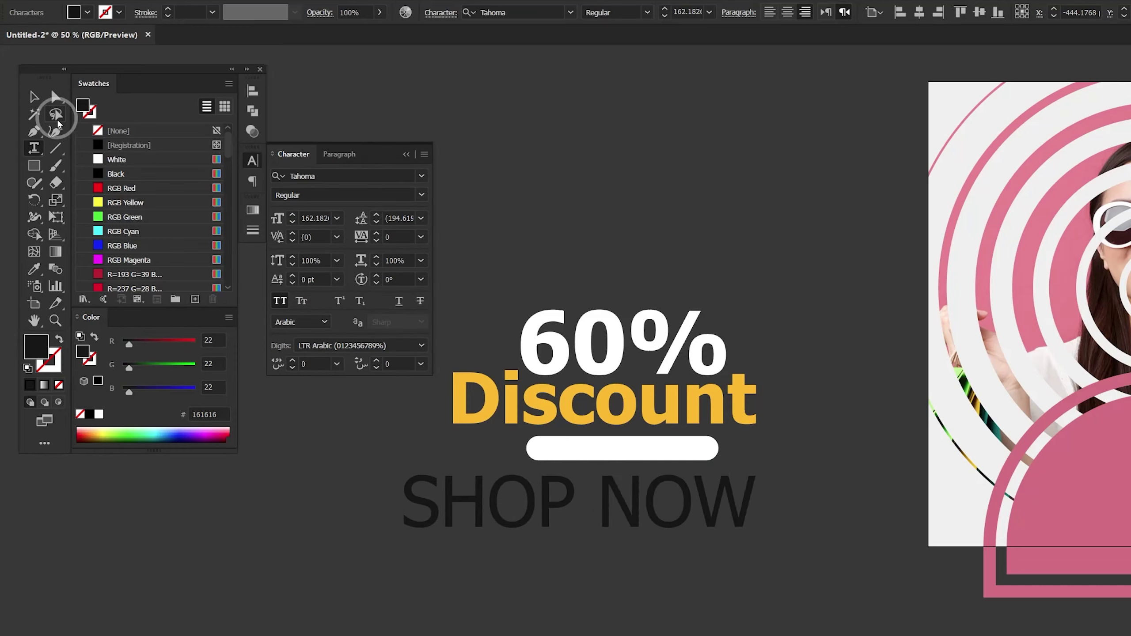
{"action": "left_click", "coordinate": [34, 97]}
{"action": "left_click_drag", "start_coordinate": [749, 522], "coordinate": [531, 517]}
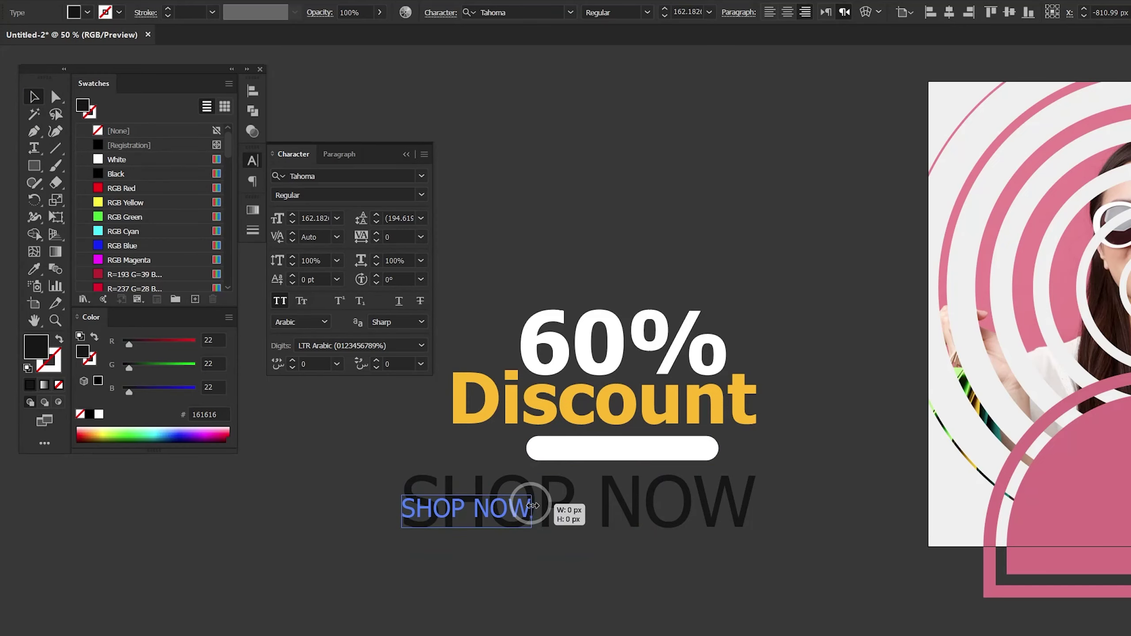
- Give SHOP NOW 100 tracking, shrink it to 50 pt and set it in front of the pill bar
{"action": "left_click", "coordinate": [420, 237]}
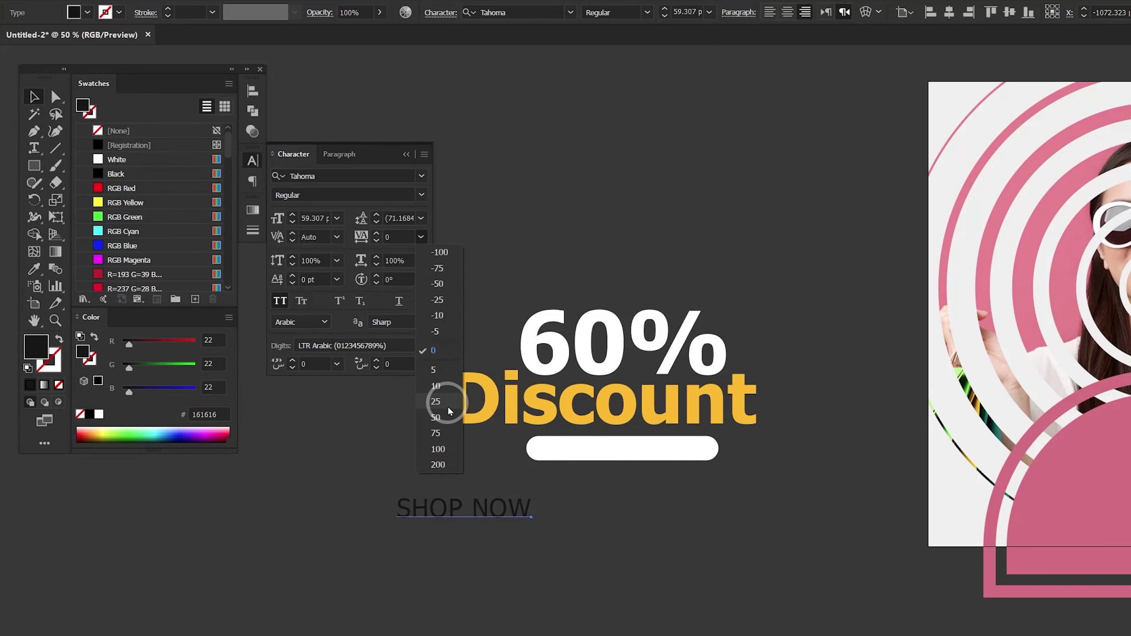
{"action": "left_click", "coordinate": [442, 450]}
{"action": "left_click_drag", "start_coordinate": [457, 494], "coordinate": [650, 450]}
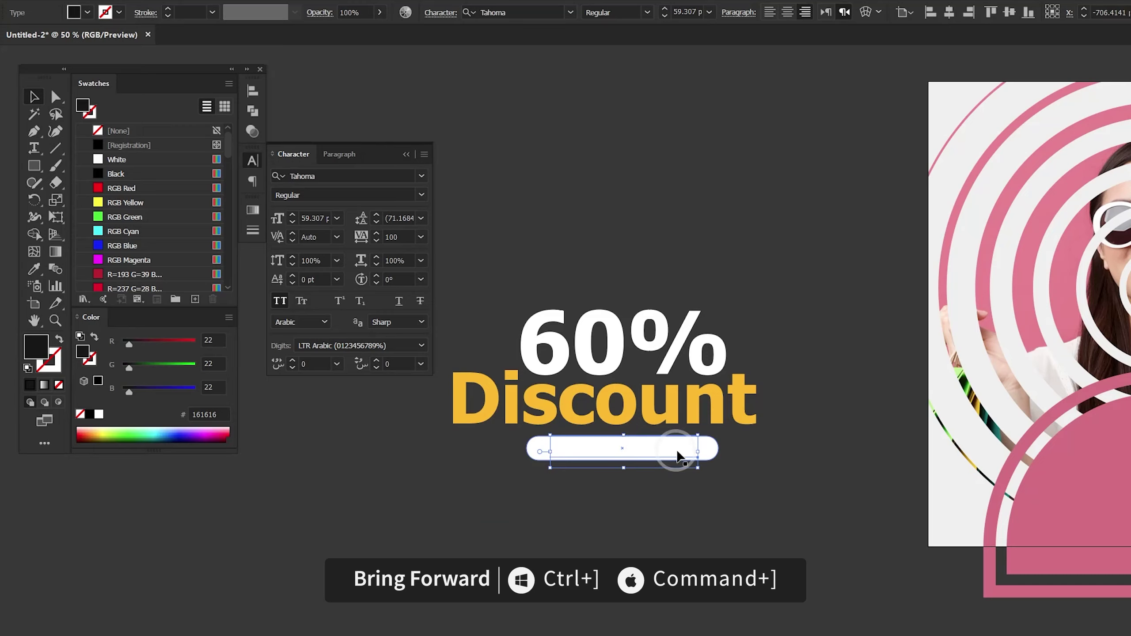
{"action": "key", "text": "ctrl+bracketright"}
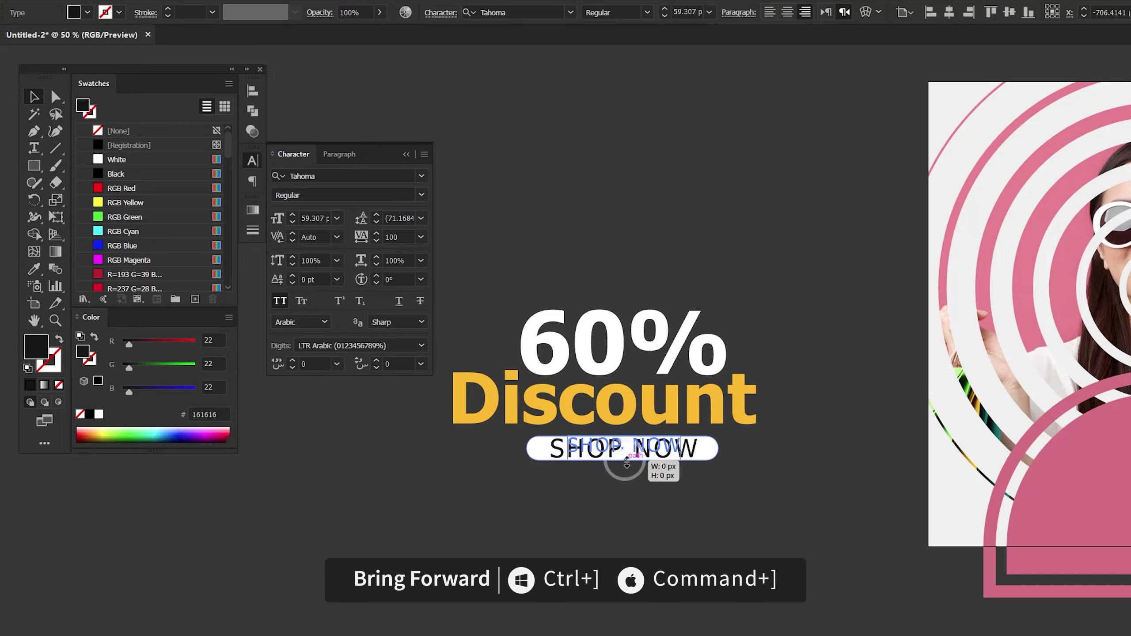
{"action": "left_click_drag", "start_coordinate": [625, 469], "coordinate": [625, 465]}
{"action": "key", "text": "Up"}
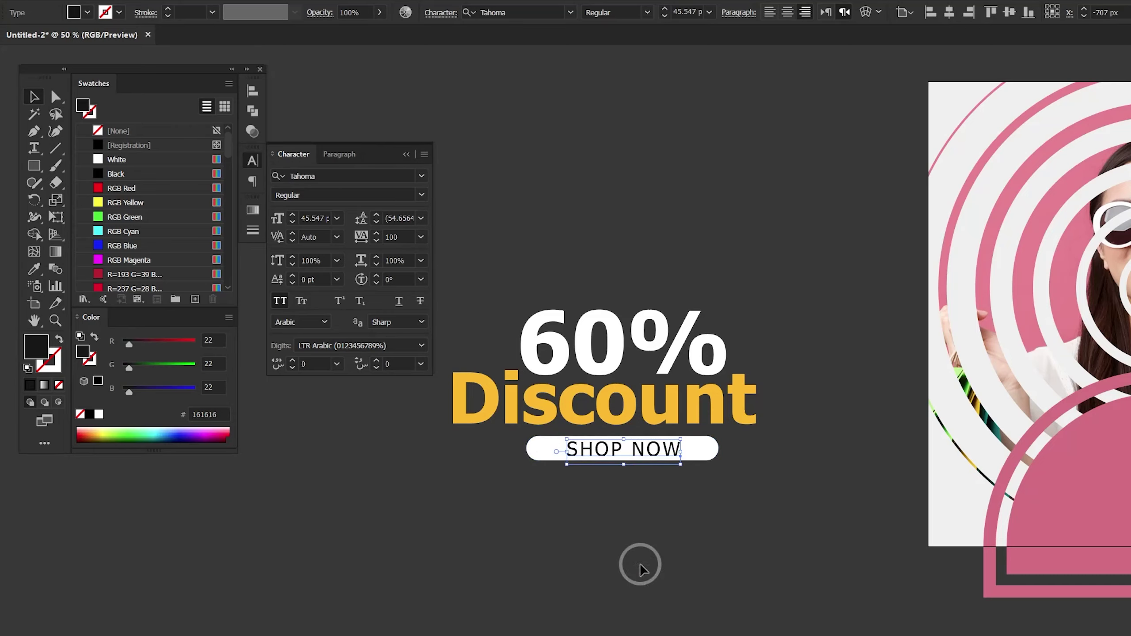
{"action": "left_click_drag", "start_coordinate": [680, 464], "coordinate": [676, 463]}
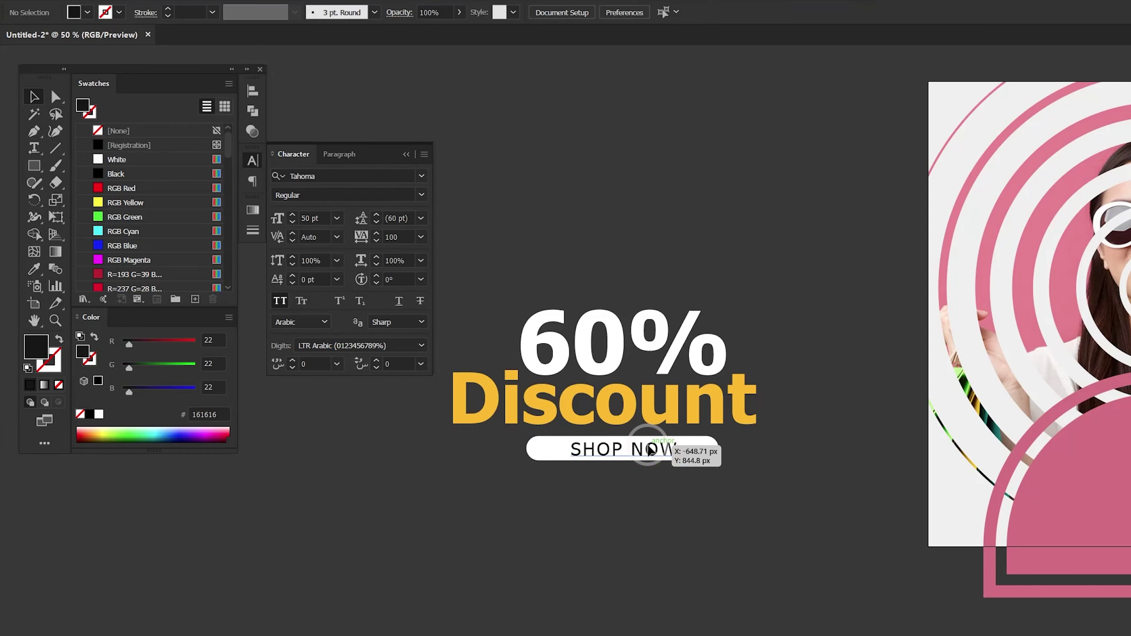
{"action": "left_click_drag", "start_coordinate": [650, 447], "coordinate": [650, 489]}
{"action": "double_click", "coordinate": [624, 488]}
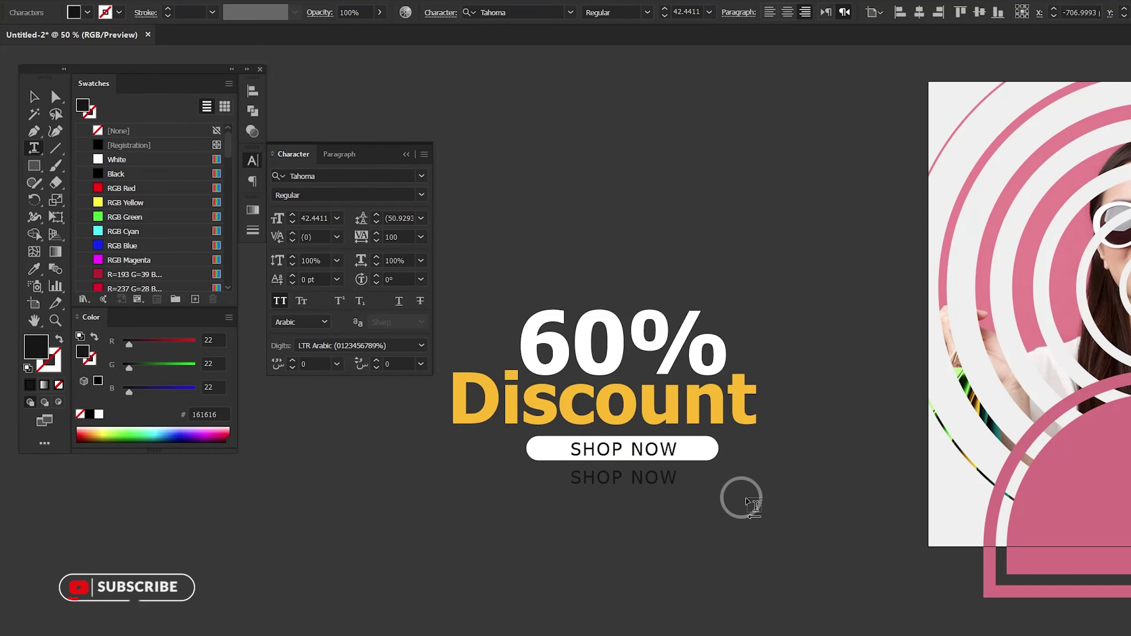
{"action": "key", "text": "ctrl+a"}
{"action": "type", "text": "WWW.BANN"}
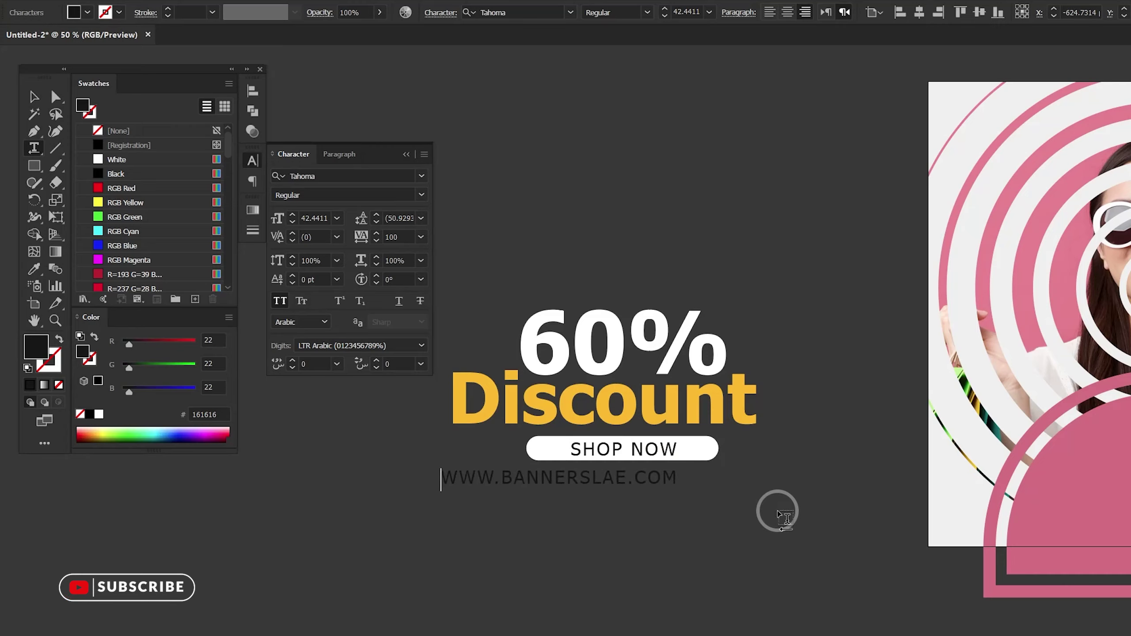
{"action": "key", "text": "ctrl+a"}
{"action": "left_click", "coordinate": [280, 301]}
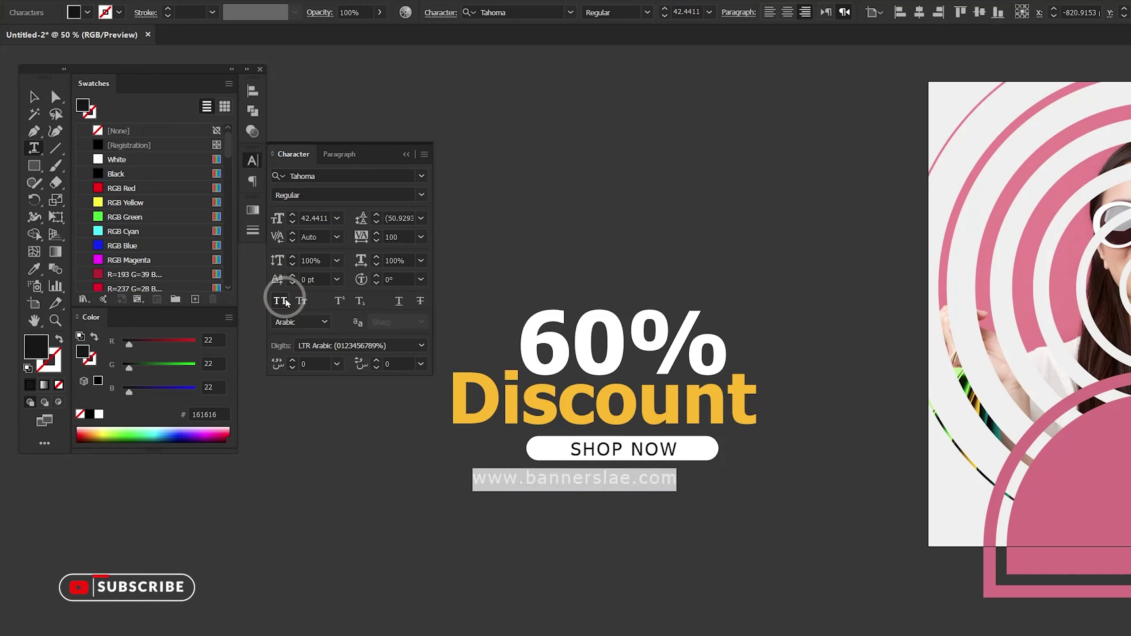
{"action": "left_click", "coordinate": [34, 96]}
{"action": "left_click", "coordinate": [688, 497]}
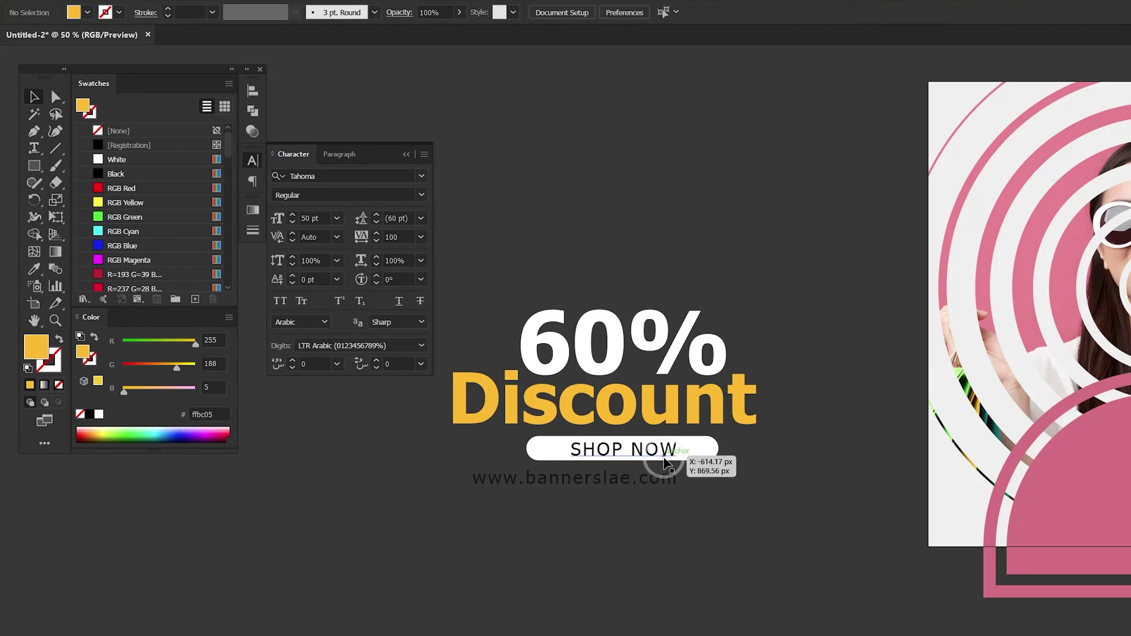
{"action": "left_click", "coordinate": [690, 450]}
- Group the SHOP NOW rectangle with its label and centre the web address beneath it
{"action": "right_click", "coordinate": [691, 451]}
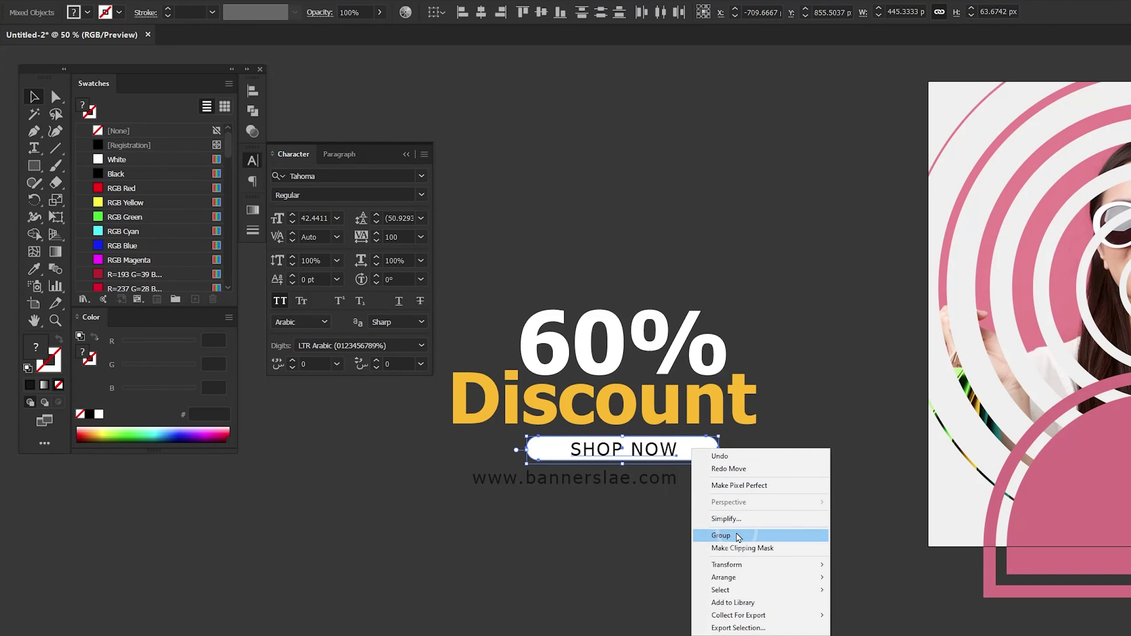
{"action": "left_click", "coordinate": [720, 535]}
{"action": "left_click", "coordinate": [632, 479]}
{"action": "left_click", "coordinate": [632, 455], "text": "shift"}
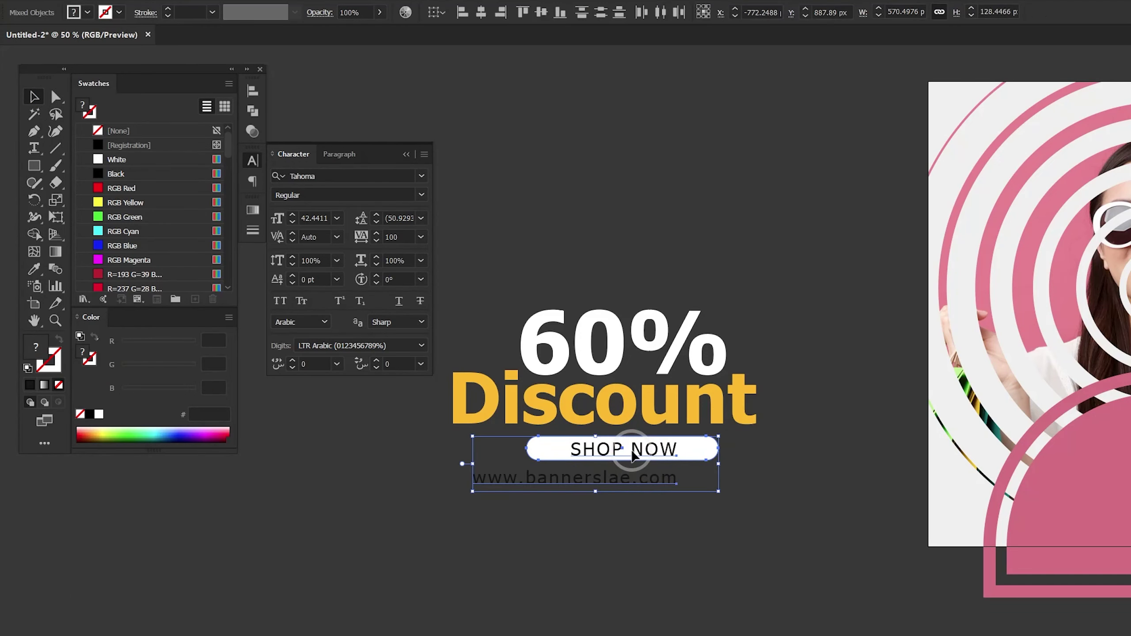
{"action": "left_click", "coordinate": [481, 13]}
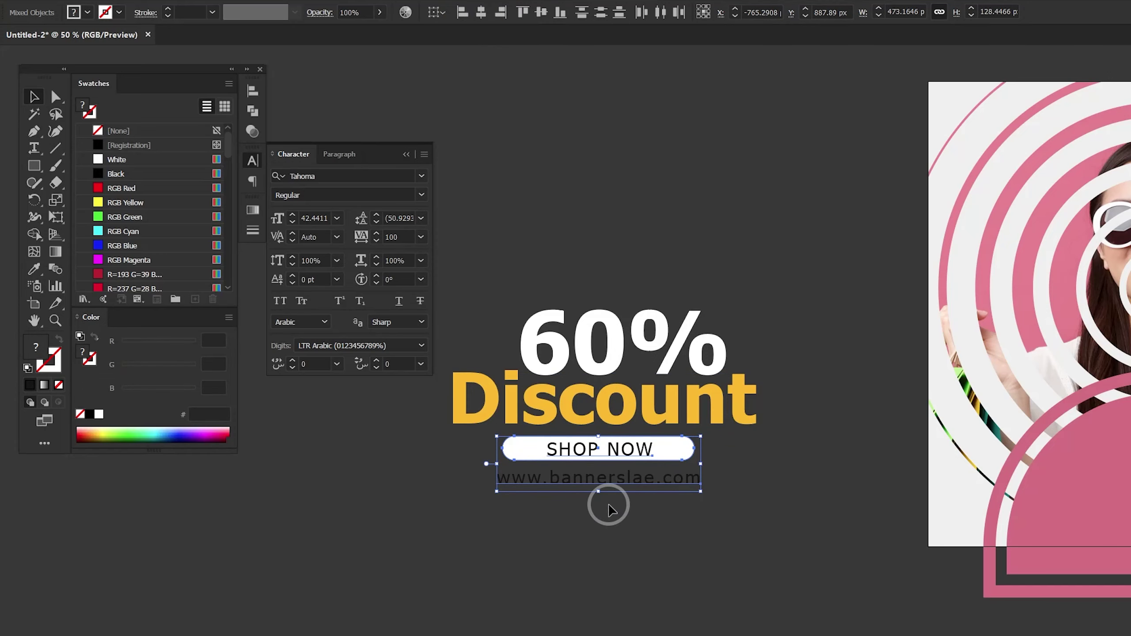
- Move the web address closer to the button and group the two together
{"action": "left_click", "coordinate": [593, 533]}
{"action": "left_click_drag", "start_coordinate": [595, 489], "coordinate": [666, 530]}
{"action": "left_click", "coordinate": [534, 451], "text": "shift"}
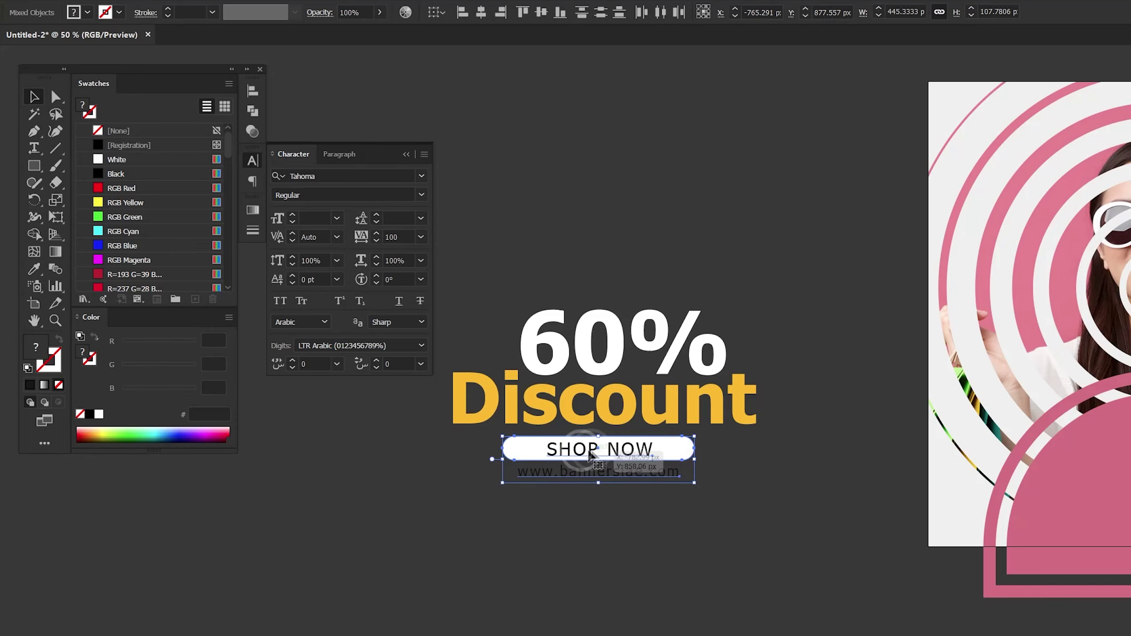
{"action": "right_click", "coordinate": [519, 450]}
{"action": "left_click", "coordinate": [641, 538]}
- Nudge the 60% text down slightly and enlarge it a little
{"action": "left_click", "coordinate": [708, 356]}
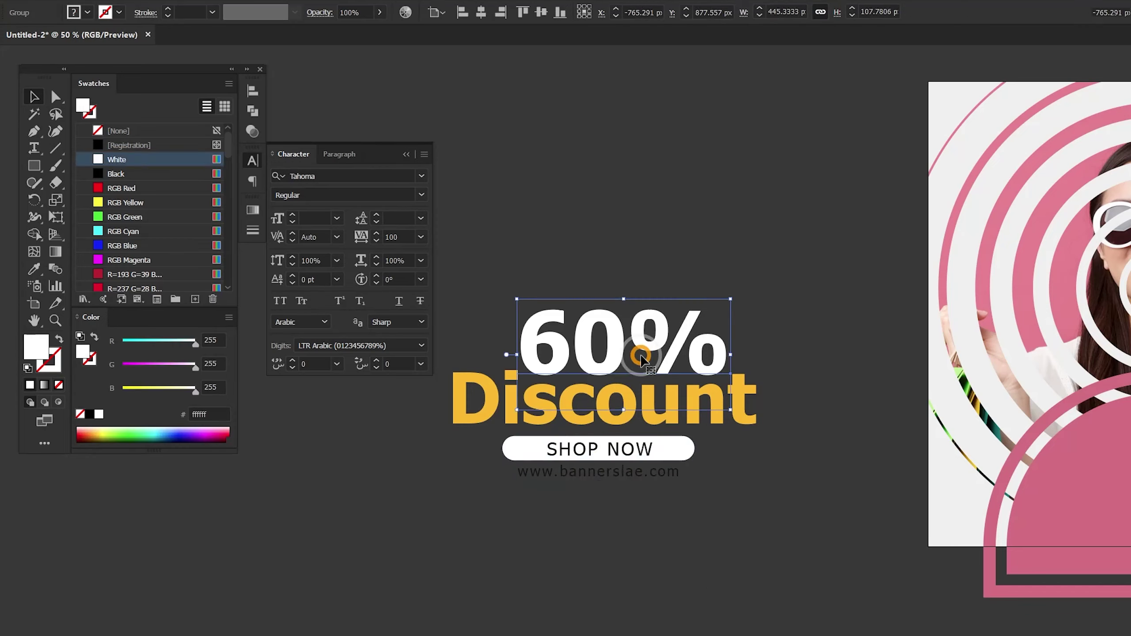
{"action": "left_click_drag", "start_coordinate": [659, 338], "coordinate": [660, 343]}
{"action": "left_click_drag", "start_coordinate": [728, 319], "coordinate": [732, 297]}
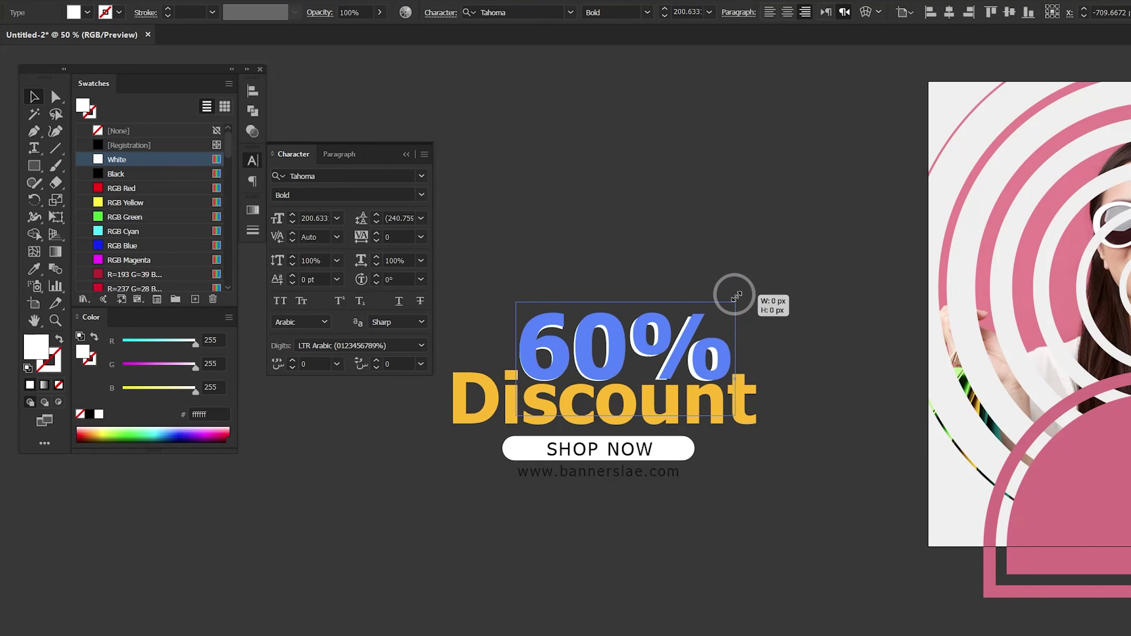
{"action": "left_click", "coordinate": [834, 424]}
- Copy the 60% Discount headline and paste the copy in back
{"action": "left_click", "coordinate": [528, 425]}
{"action": "right_click", "coordinate": [618, 350]}
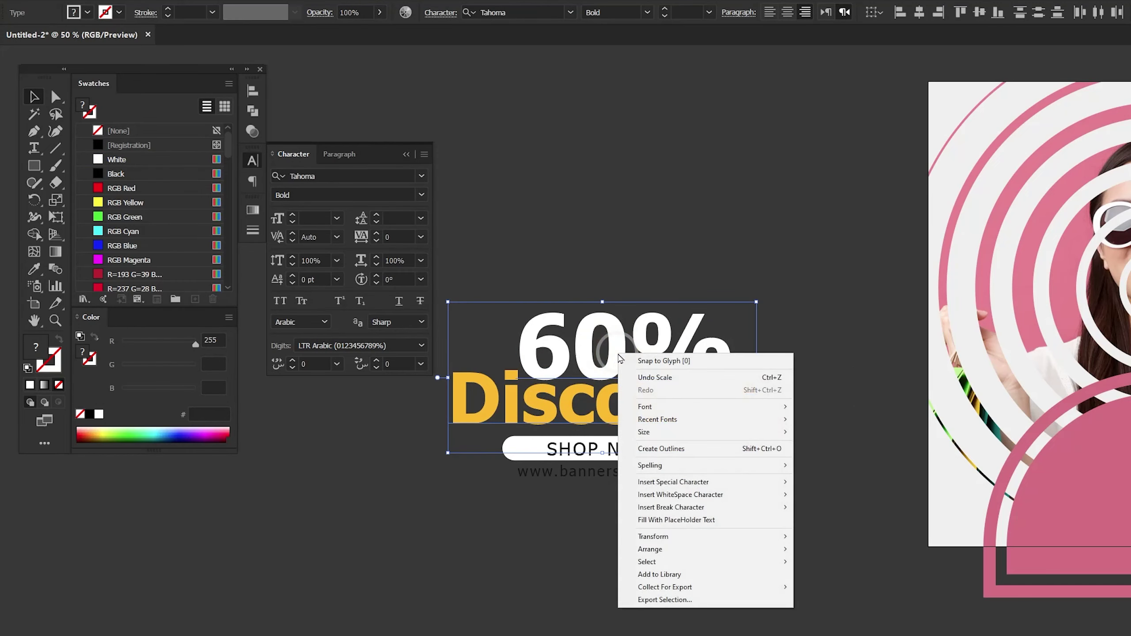
{"action": "left_click", "coordinate": [778, 240]}
{"action": "key", "text": "ctrl+c"}
{"action": "left_click", "coordinate": [750, 394]}
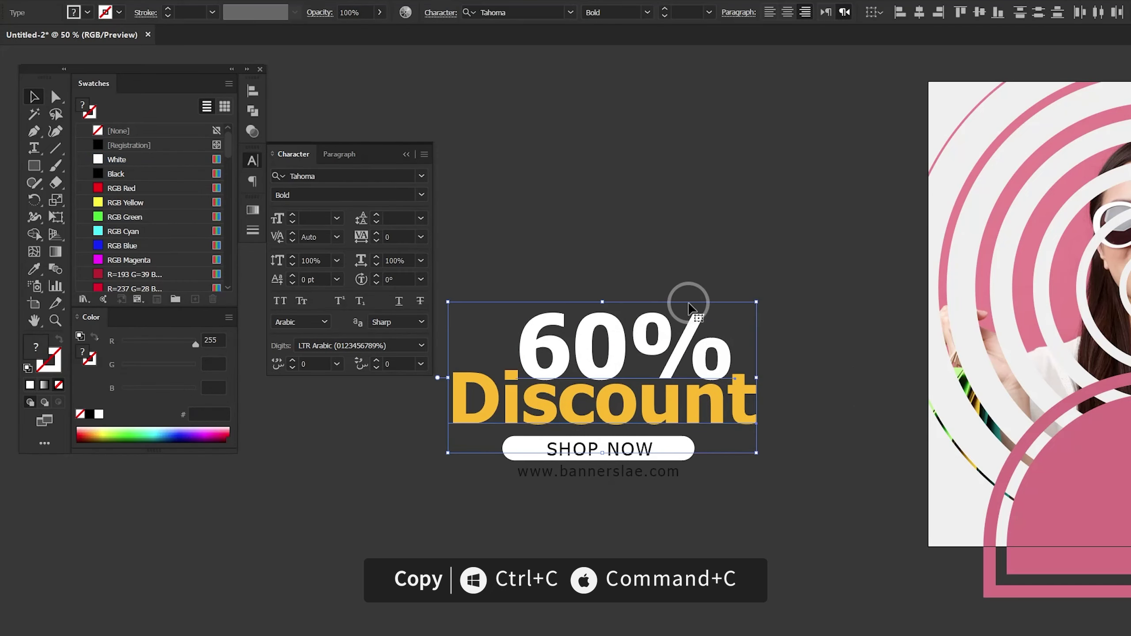
{"action": "left_click", "coordinate": [742, 228]}
{"action": "key", "text": "ctrl+b"}
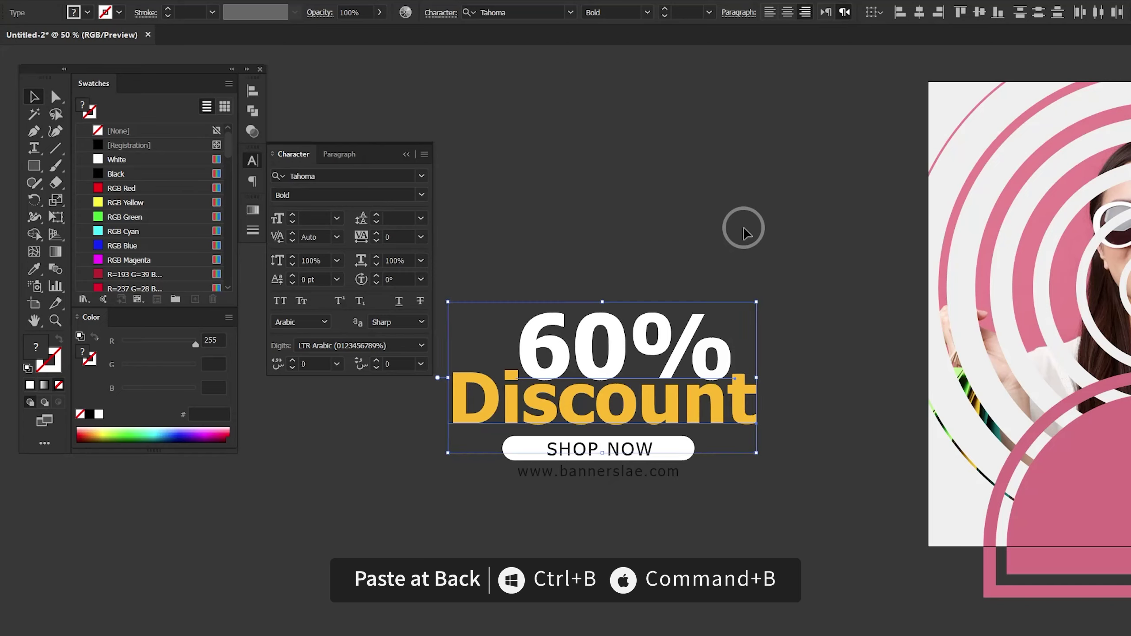
- Offset the pasted copy right and down, fill it black, and set opacity to 50%
{"action": "key", "text": "Right"}
{"action": "key", "text": "Right"}
{"action": "key", "text": "Right"}
{"action": "key", "text": "Down"}
{"action": "key", "text": "Down"}
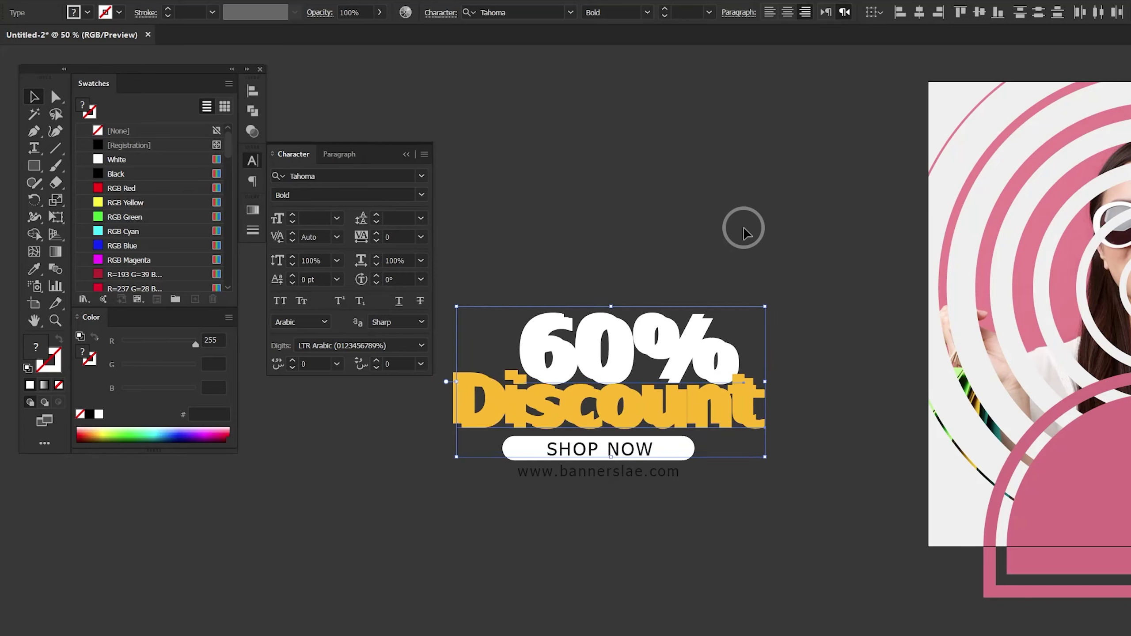
{"action": "left_click", "coordinate": [89, 415]}
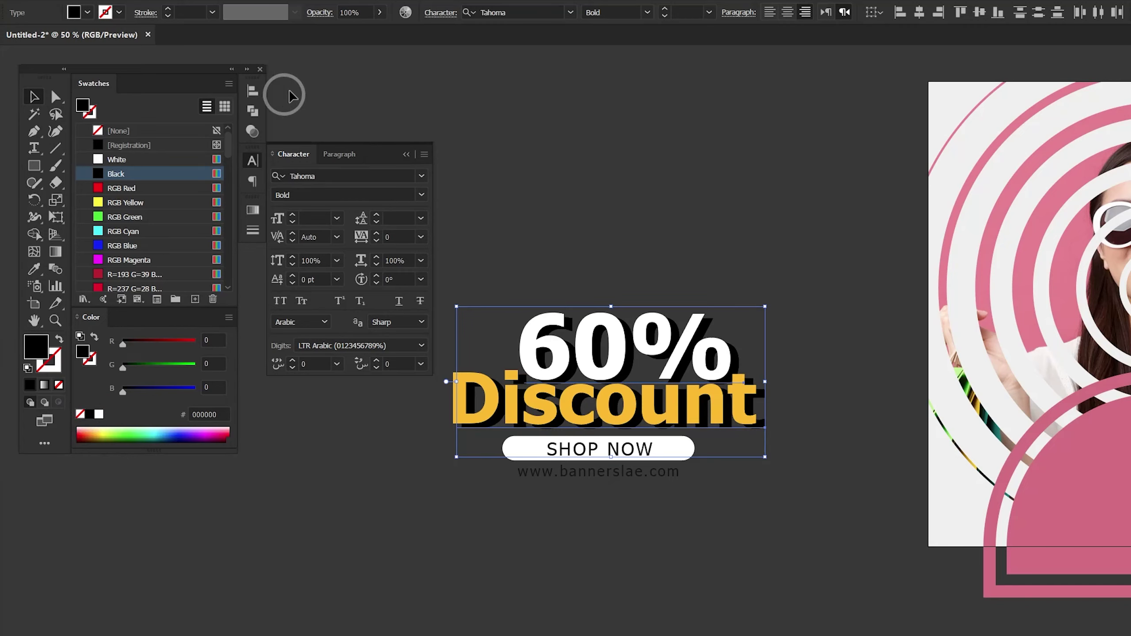
{"action": "left_click", "coordinate": [361, 13]}
{"action": "type", "text": "50"}
{"action": "key", "text": "Return"}
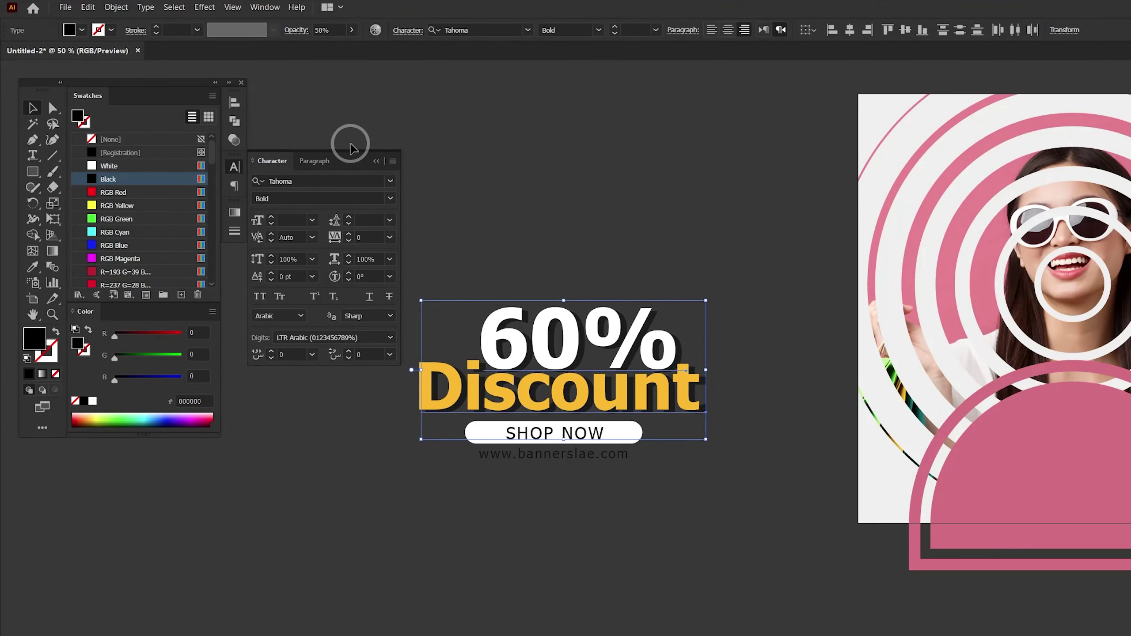
- Select the whole headline, button and web-address group and move it onto the pink semicircle
{"action": "left_click", "coordinate": [730, 306]}
{"action": "left_click", "coordinate": [463, 402]}
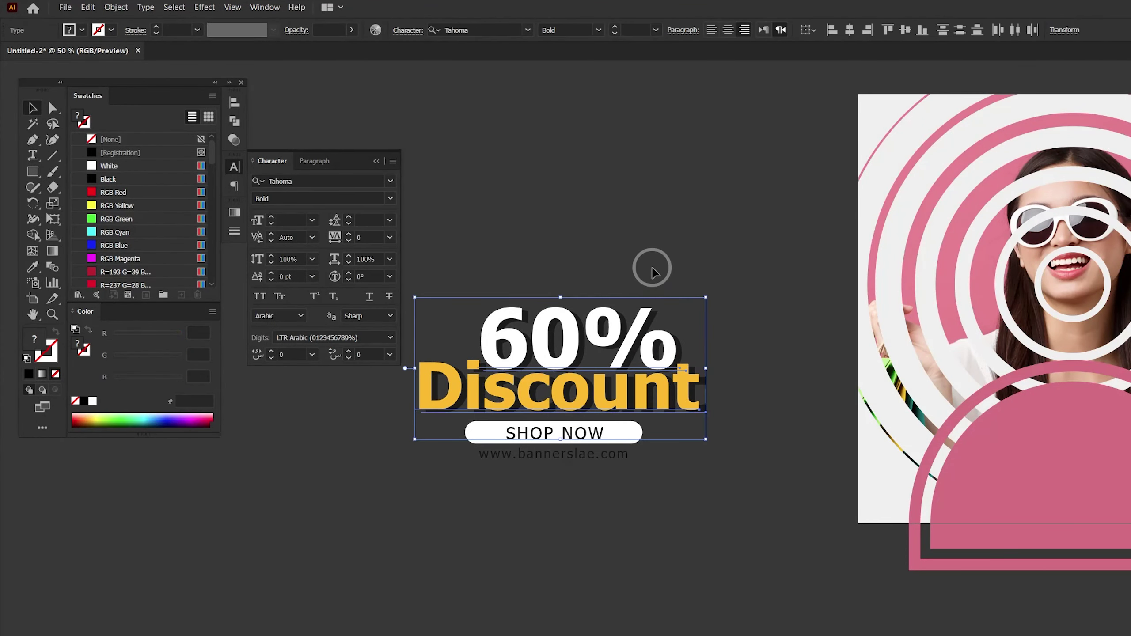
{"action": "left_click", "coordinate": [651, 269]}
{"action": "left_click", "coordinate": [623, 373]}
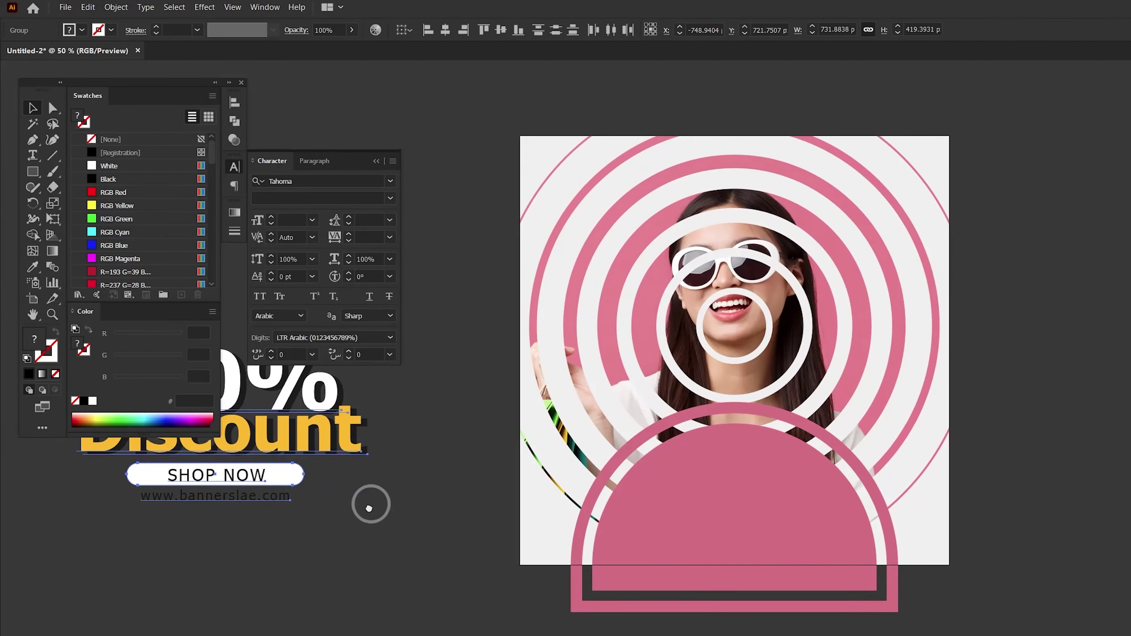
{"action": "left_click_drag", "start_coordinate": [371, 502], "coordinate": [775, 497]}
- Scale the text group down to about 528 px wide to fit the dome
{"action": "left_click_drag", "start_coordinate": [840, 402], "coordinate": [809, 438]}
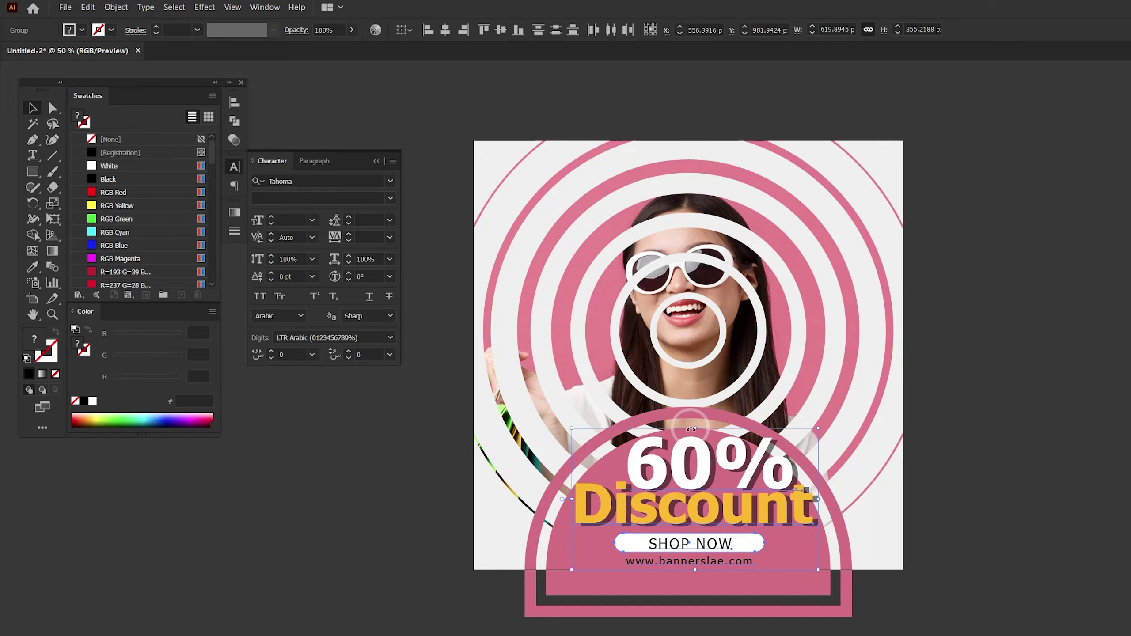
{"action": "left_click_drag", "start_coordinate": [694, 438], "coordinate": [694, 440]}
{"action": "left_click_drag", "start_coordinate": [740, 512], "coordinate": [728, 513]}
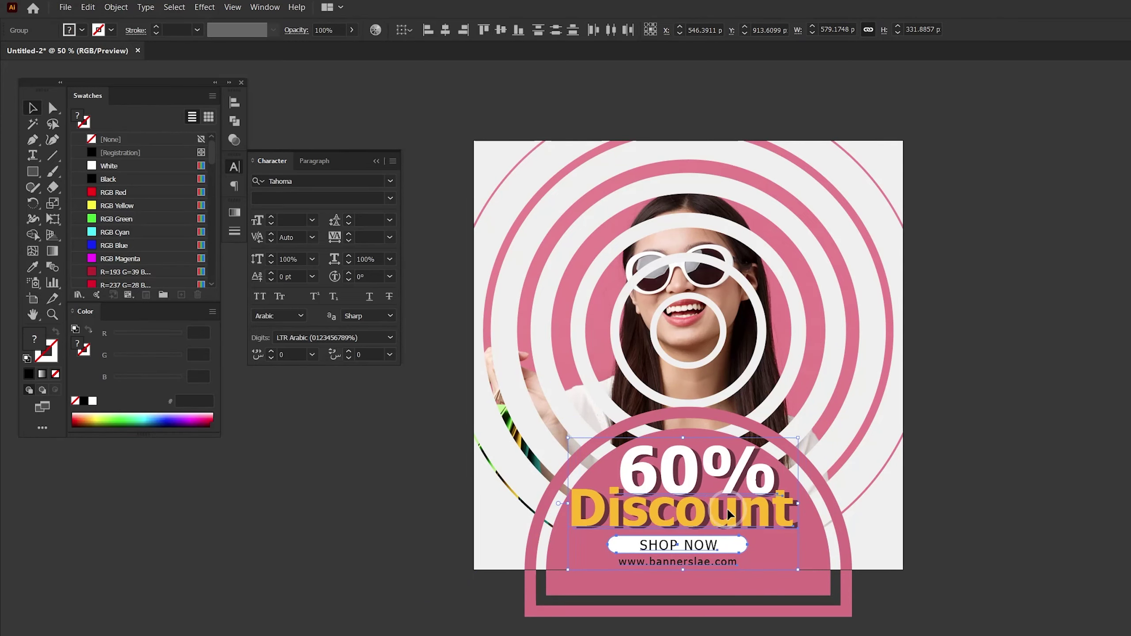
{"action": "left_click_drag", "start_coordinate": [682, 435], "coordinate": [682, 446]}
{"action": "scroll", "coordinate": [745, 441], "scroll_direction": "up", "scroll_amount": 5}
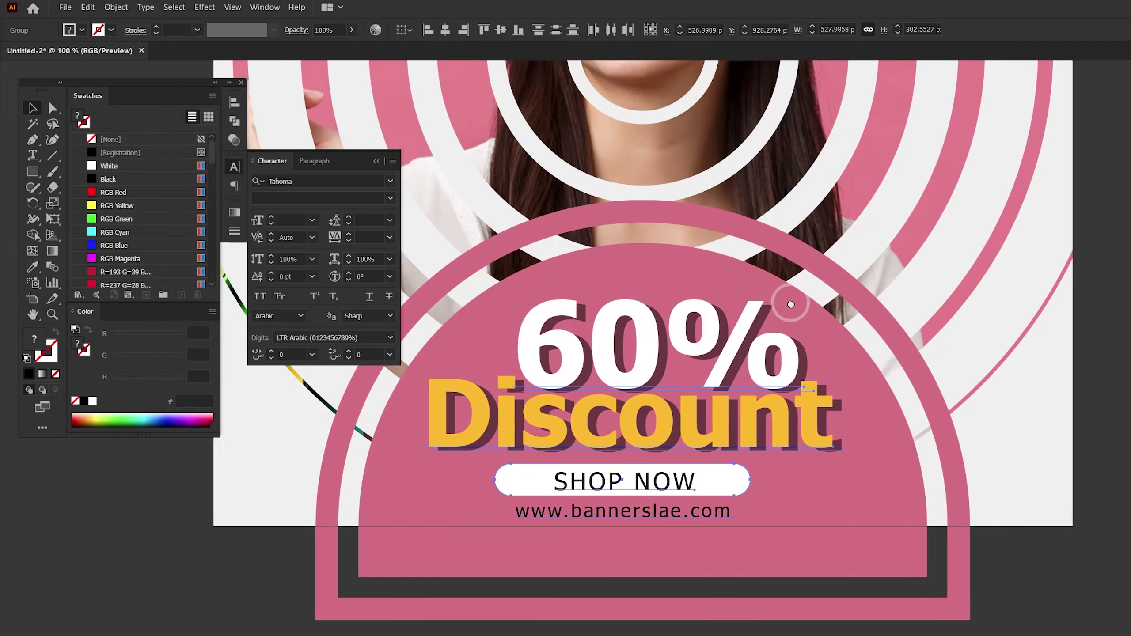
- Centre the headline group horizontally and nudge both shadows left and down toward the text
{"action": "left_click", "coordinate": [631, 404]}
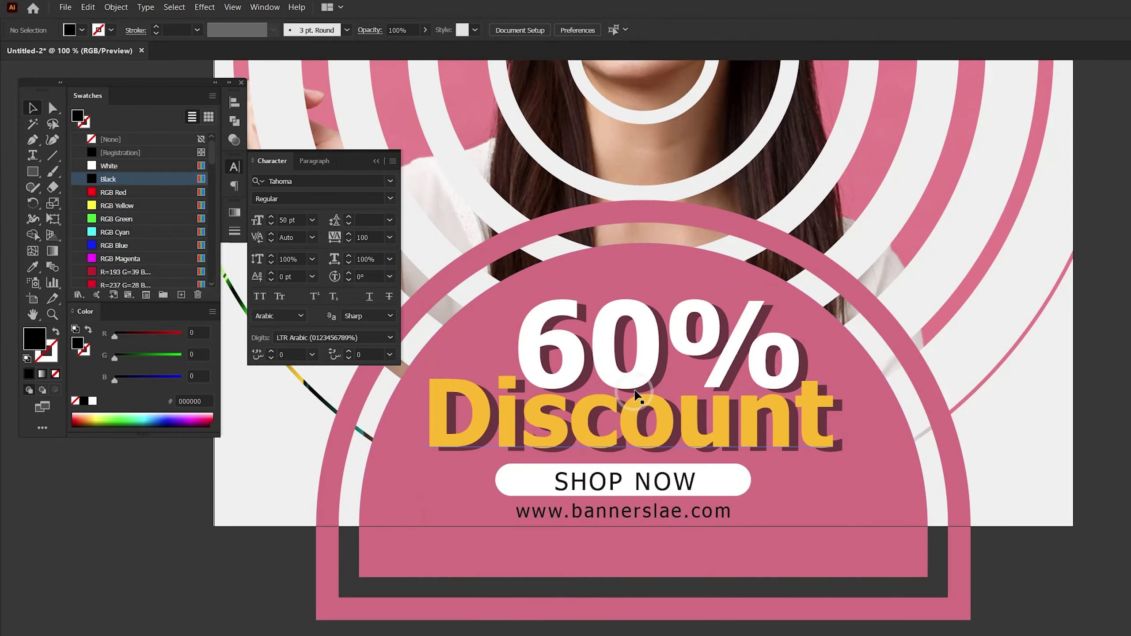
{"action": "left_click", "coordinate": [684, 40]}
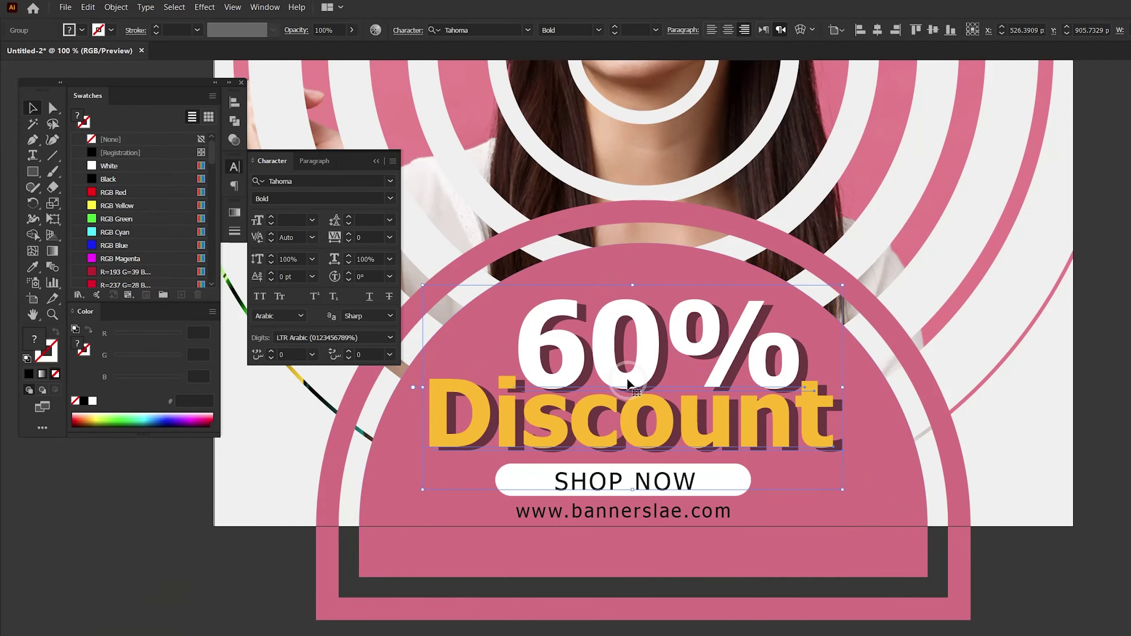
{"action": "left_click", "coordinate": [876, 30]}
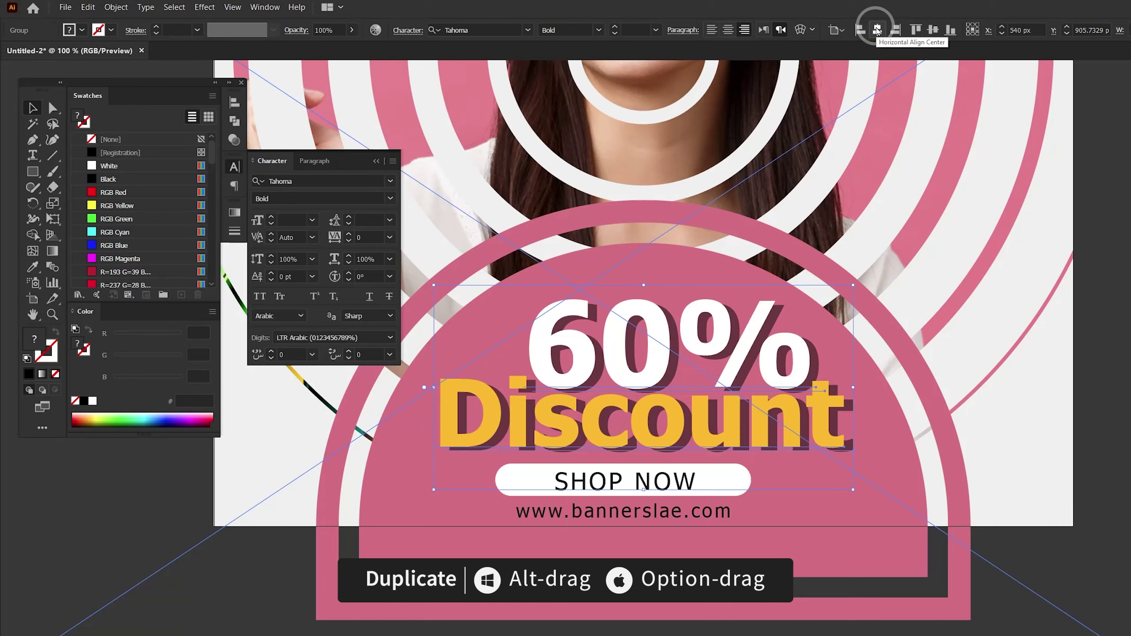
{"action": "double_click", "coordinate": [727, 355]}
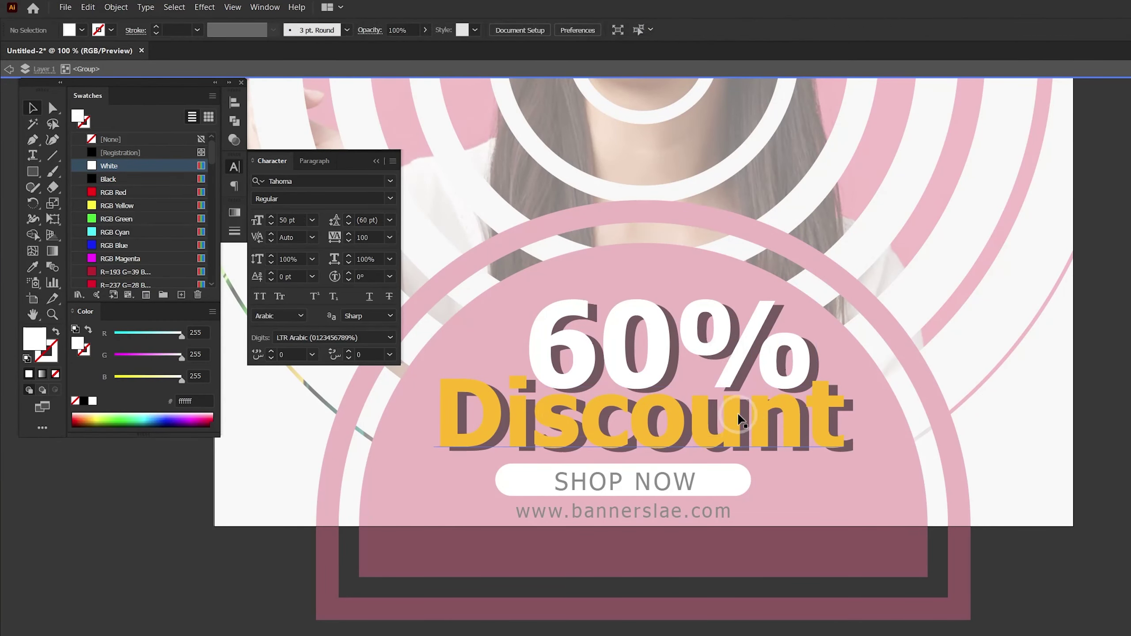
{"action": "left_click", "coordinate": [846, 404]}
{"action": "left_click", "coordinate": [848, 447]}
{"action": "left_click", "coordinate": [815, 366], "text": "shift"}
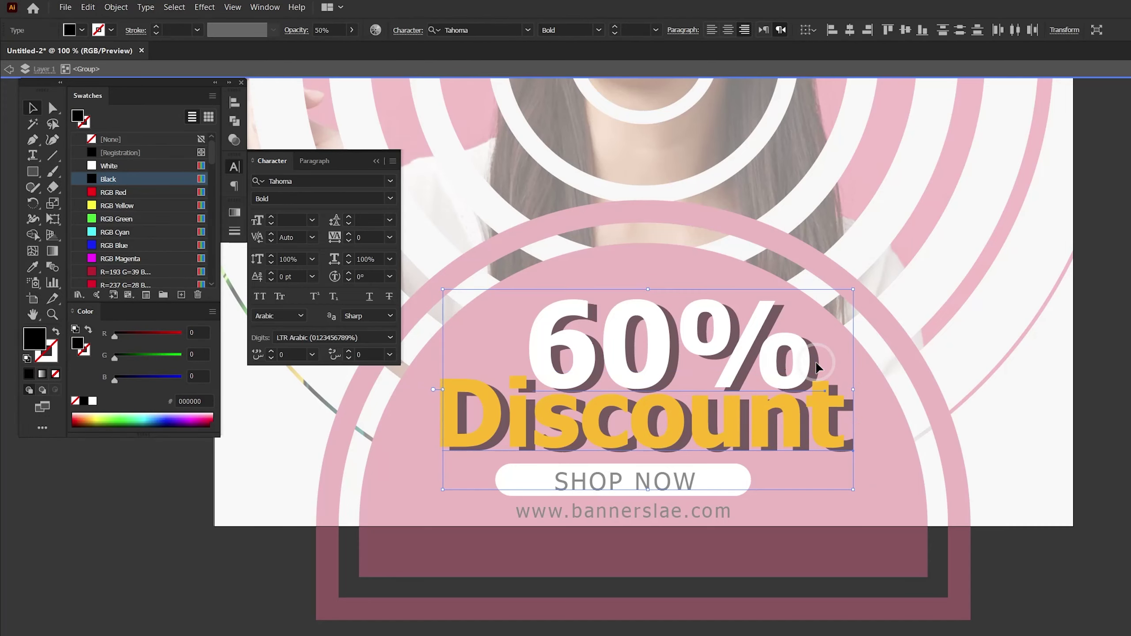
{"action": "key", "text": "Left"}
{"action": "key", "text": "Left"}
{"action": "key", "text": "Down"}
{"action": "key", "text": "Down"}
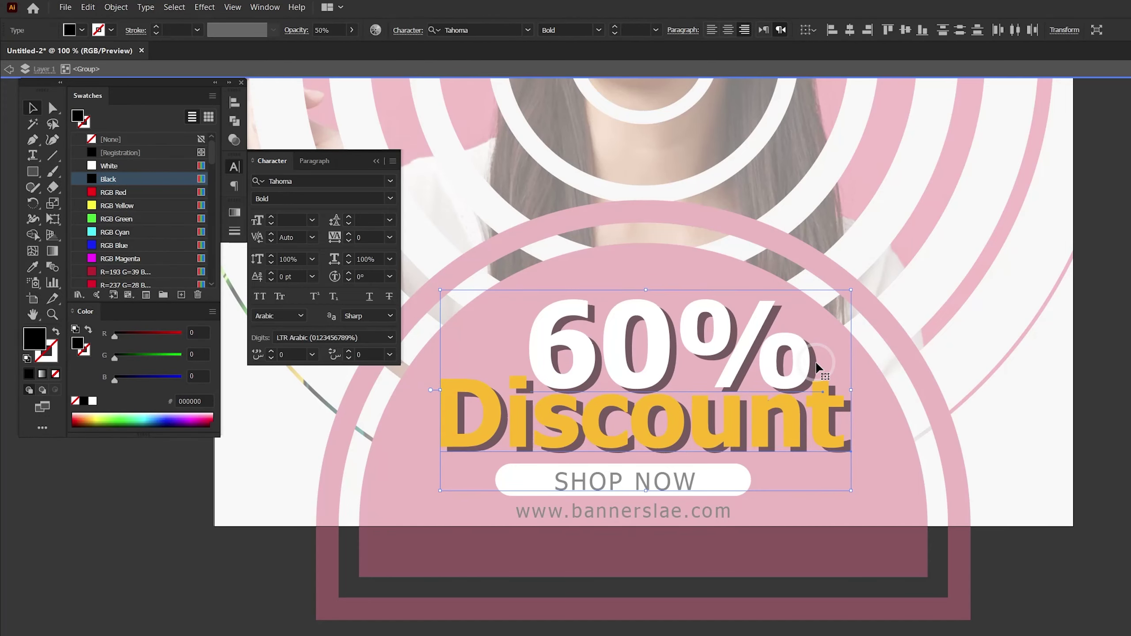
{"action": "key", "text": "Left"}
{"action": "key", "text": "Left"}
{"action": "double_click", "coordinate": [940, 506]}
- Centre the SHOP NOW group, shrink the URL, set its tracking to 200 and centre it
{"action": "left_click", "coordinate": [686, 513]}
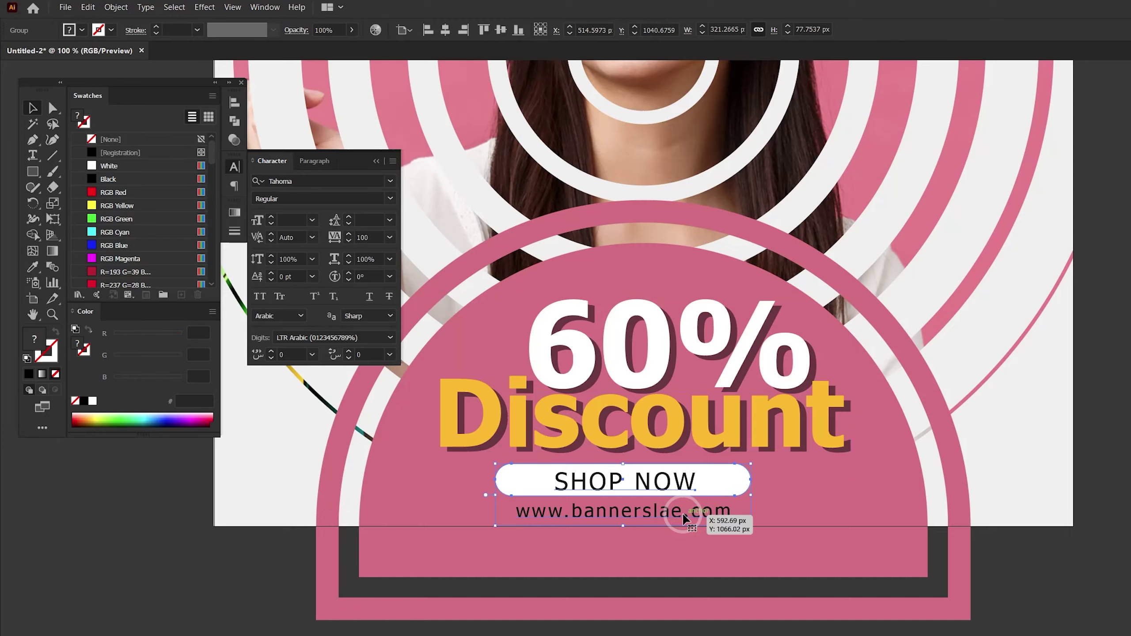
{"action": "left_click", "coordinate": [445, 30]}
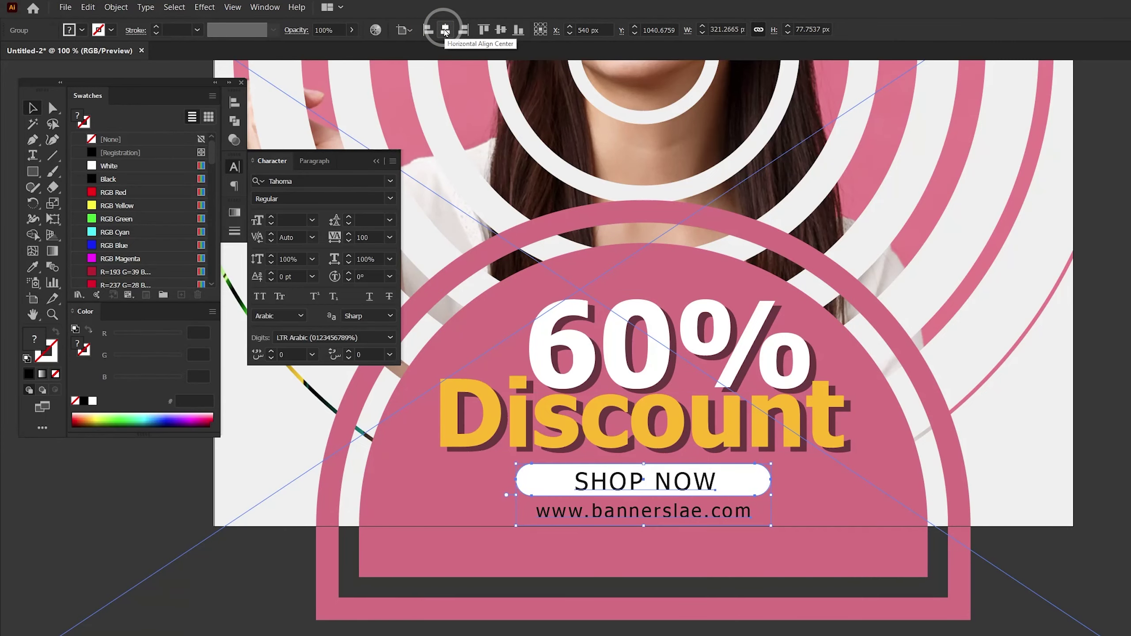
{"action": "key", "text": "Up"}
{"action": "key", "text": "Up"}
{"action": "key", "text": "Up"}
{"action": "key", "text": "Up"}
{"action": "key", "text": "Up"}
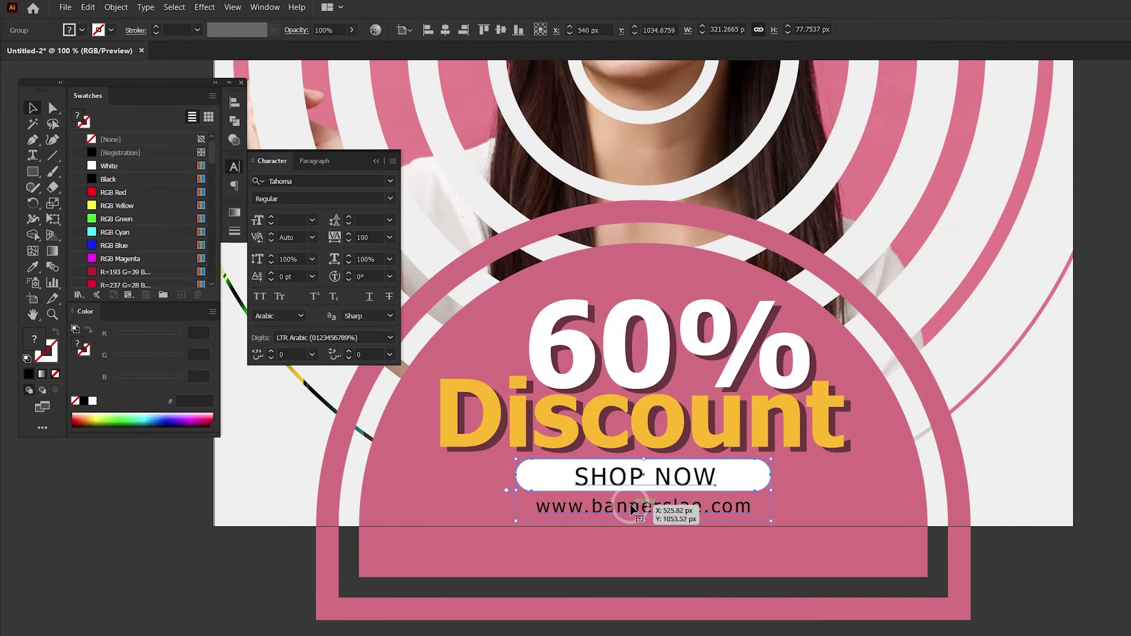
{"action": "double_click", "coordinate": [632, 509]}
{"action": "left_click_drag", "start_coordinate": [642, 521], "coordinate": [642, 517]}
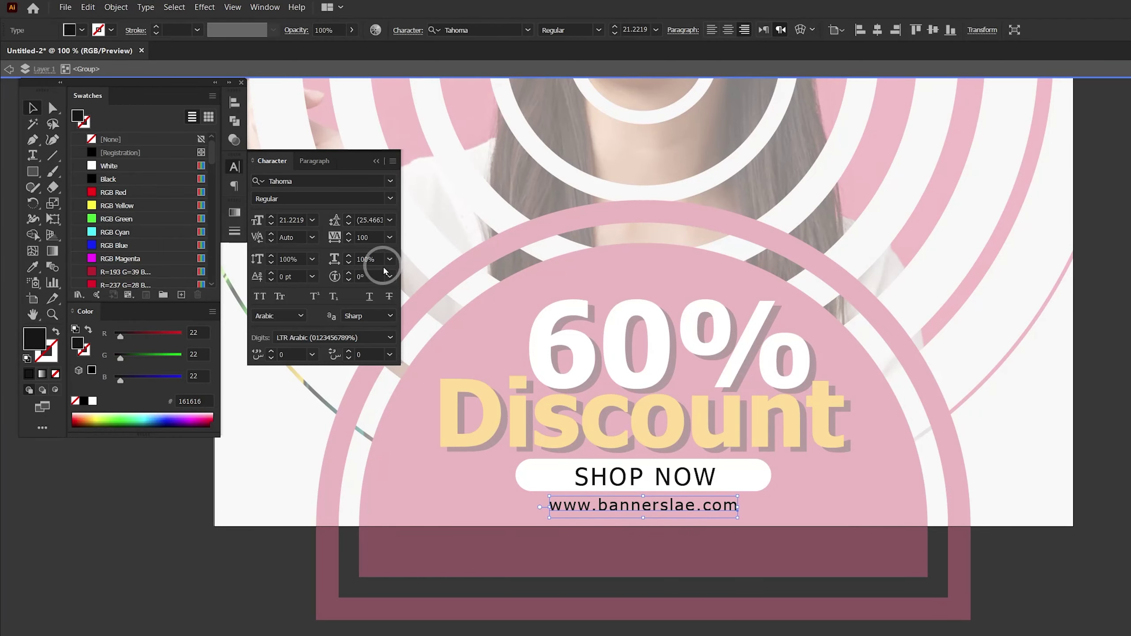
{"action": "left_click", "coordinate": [389, 237]}
{"action": "left_click", "coordinate": [405, 448]}
{"action": "left_click", "coordinate": [727, 30]}
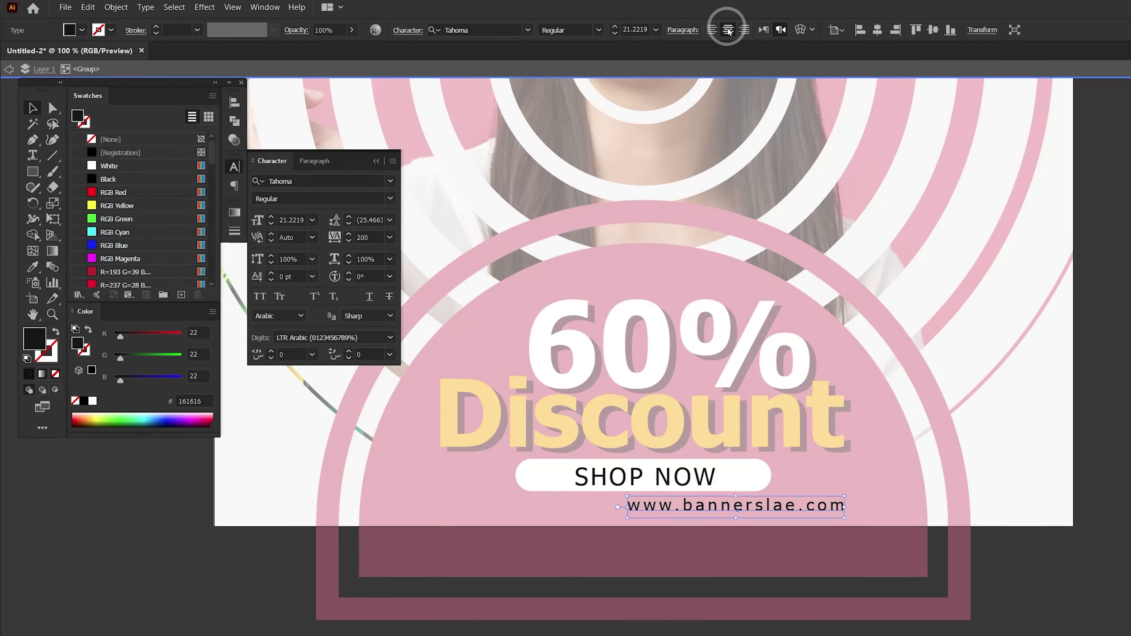
{"action": "left_click", "coordinate": [877, 30]}
{"action": "double_click", "coordinate": [782, 462]}
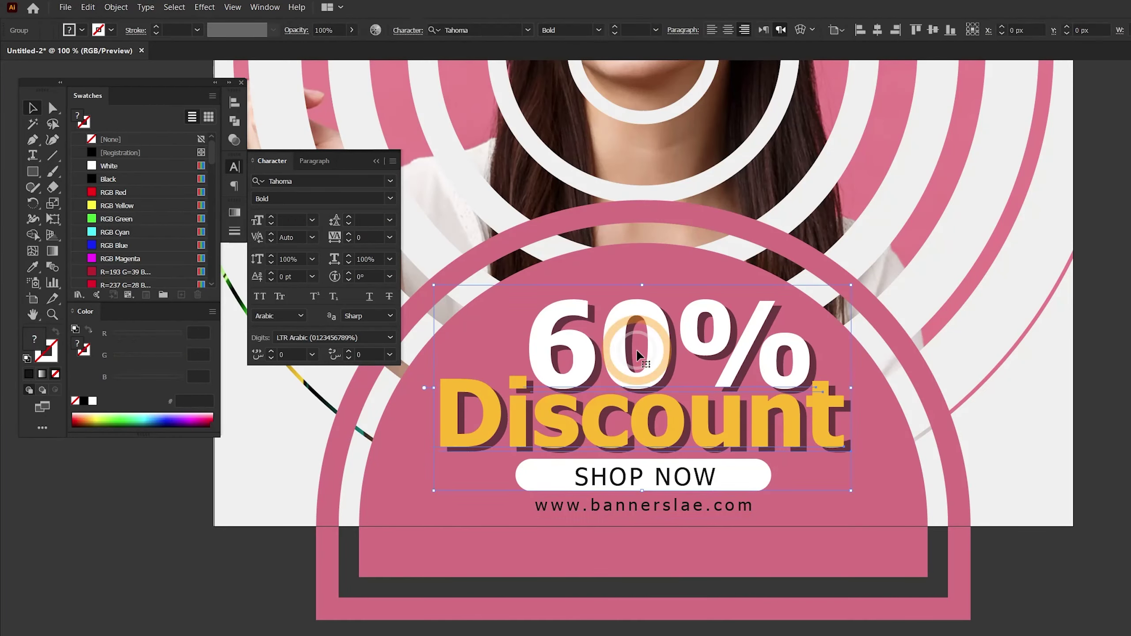
- Nudge the text group left and raise the semicircle's bottom edge to shorten it
{"action": "left_click", "coordinate": [654, 489]}
{"action": "key", "text": "Left"}
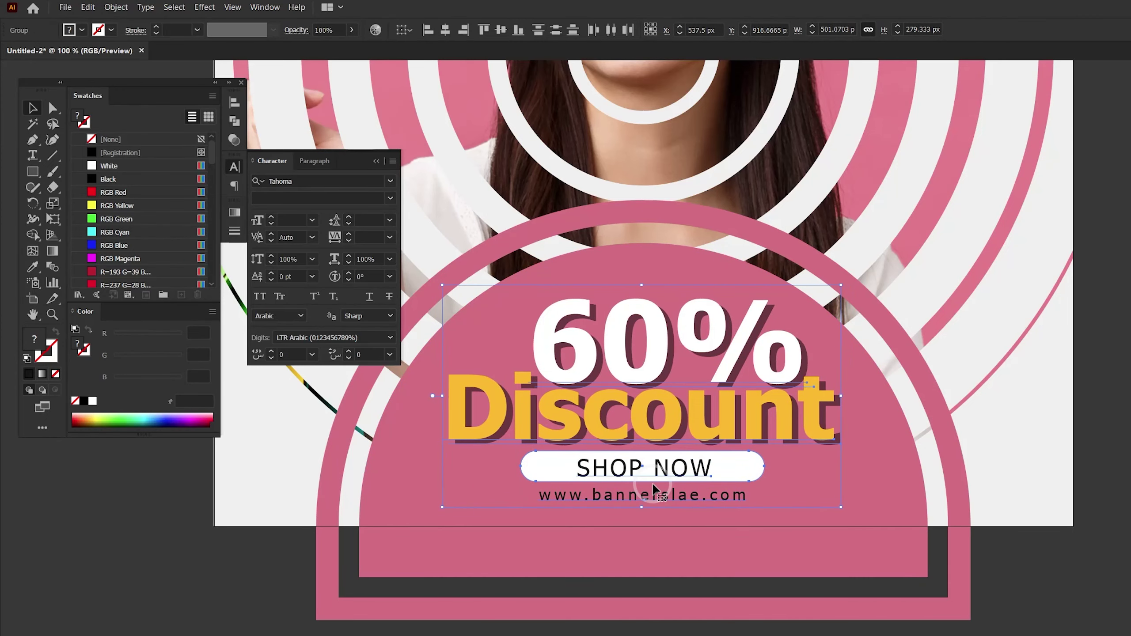
{"action": "key", "text": "Left"}
{"action": "key", "text": "Left"}
{"action": "key", "text": "Left"}
{"action": "key", "text": "Left"}
{"action": "key", "text": "Left"}
{"action": "key", "text": "Left"}
{"action": "key", "text": "a"}
{"action": "left_click_drag", "start_coordinate": [1018, 579], "coordinate": [276, 623]}
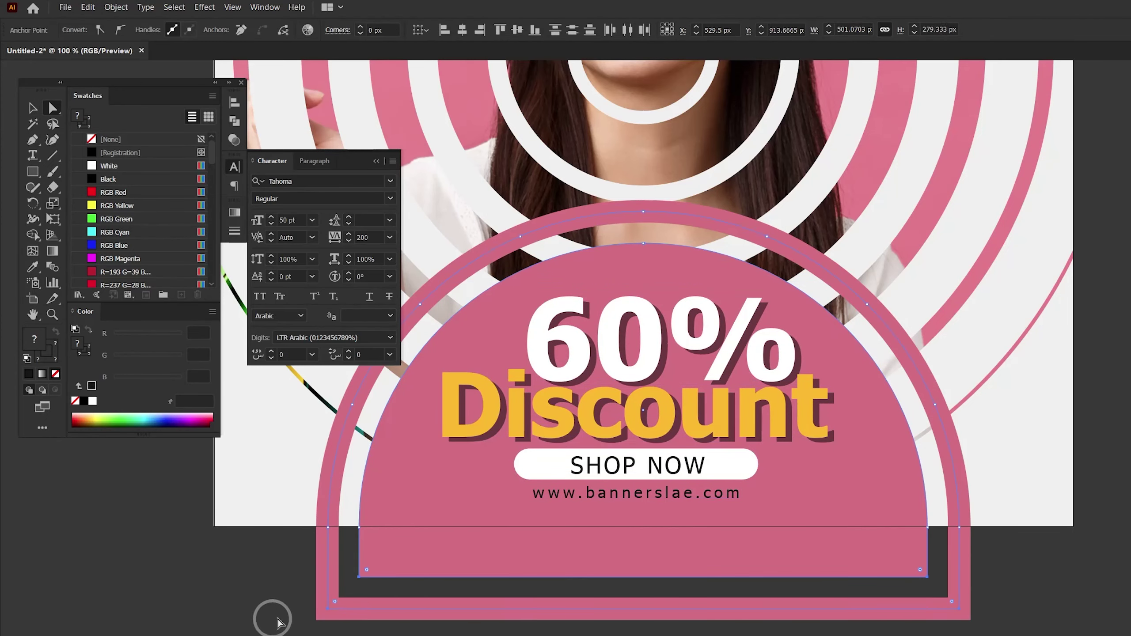
{"action": "key", "text": "shift+Up"}
{"action": "key", "text": "shift+Up"}
{"action": "key", "text": "shift+Up"}
{"action": "key", "text": "shift+Up"}
{"action": "key", "text": "shift+Up"}
{"action": "key", "text": "shift+Up"}
{"action": "key", "text": "shift+Up"}
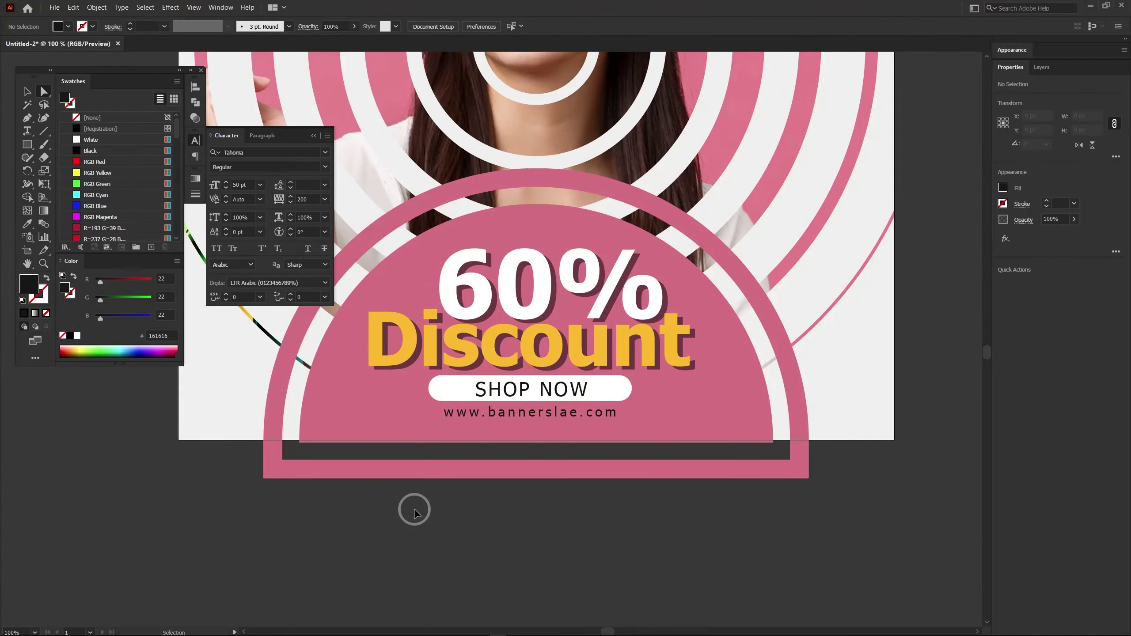
- Alt-drag Artboard 1 rightward, creating an identical copy of the 60% Discount banner
{"action": "key", "text": "ctrl+minus"}
{"action": "key", "text": "ctrl+minus"}
{"action": "key", "text": "ctrl+minus"}
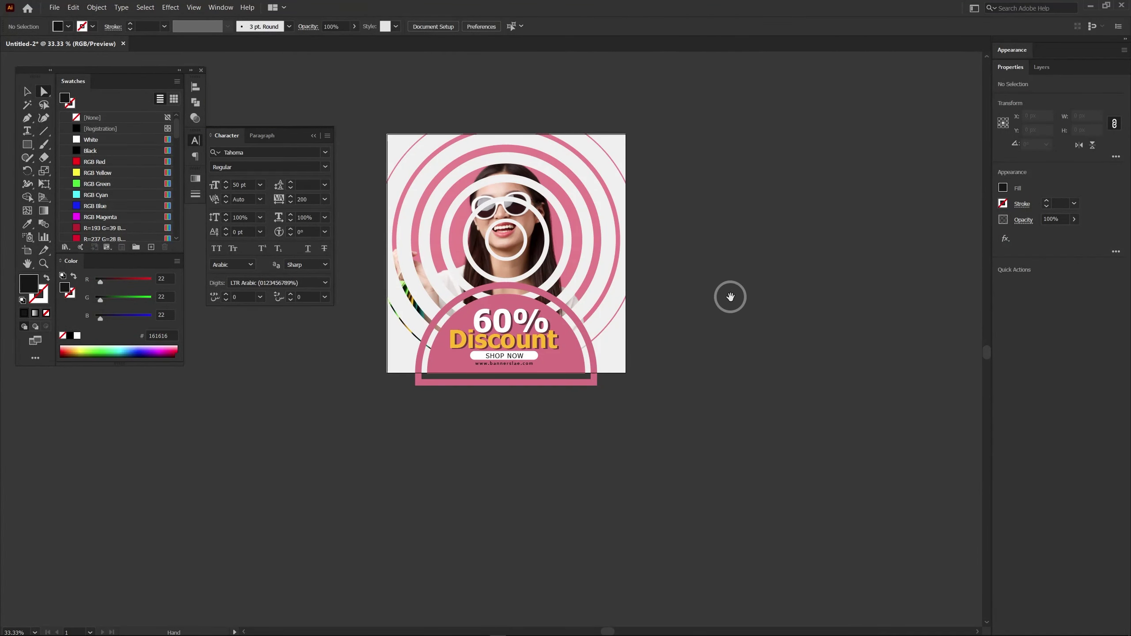
{"action": "left_click_drag", "start_coordinate": [730, 297], "coordinate": [732, 344]}
{"action": "left_click", "coordinate": [195, 140]}
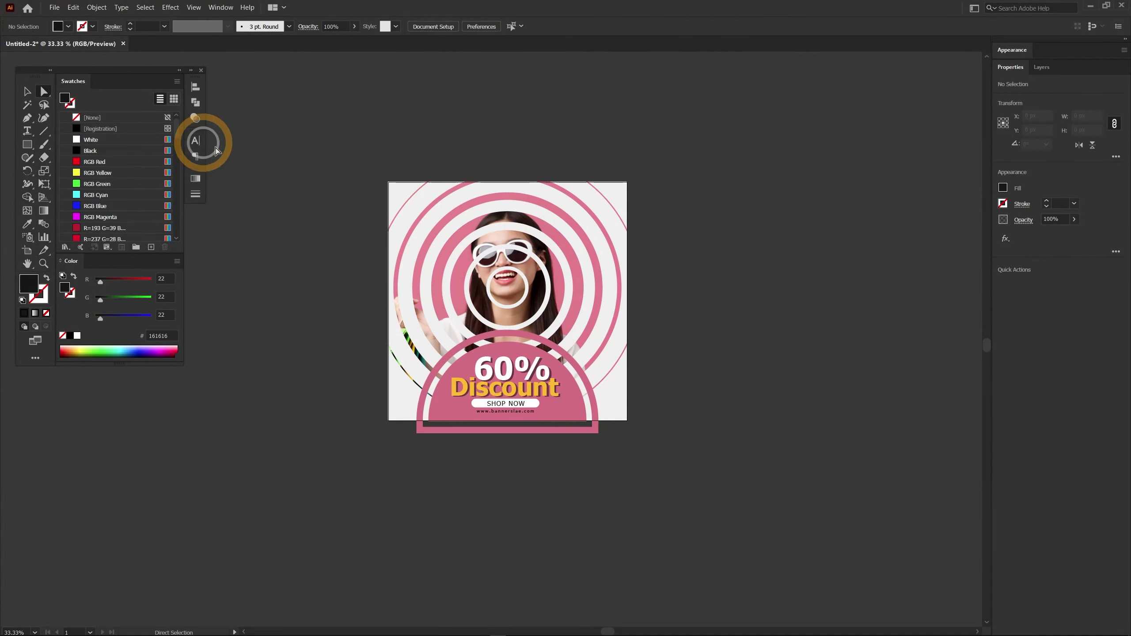
{"action": "key", "text": "v"}
{"action": "left_click_drag", "start_coordinate": [775, 306], "coordinate": [675, 304]}
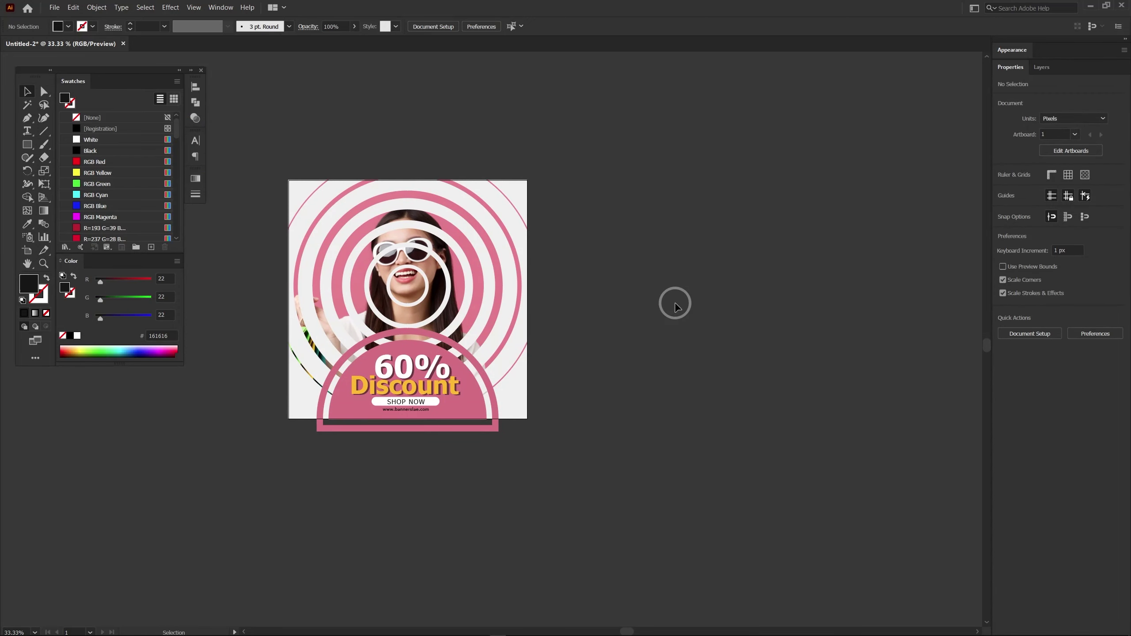
{"action": "left_click", "coordinate": [27, 251]}
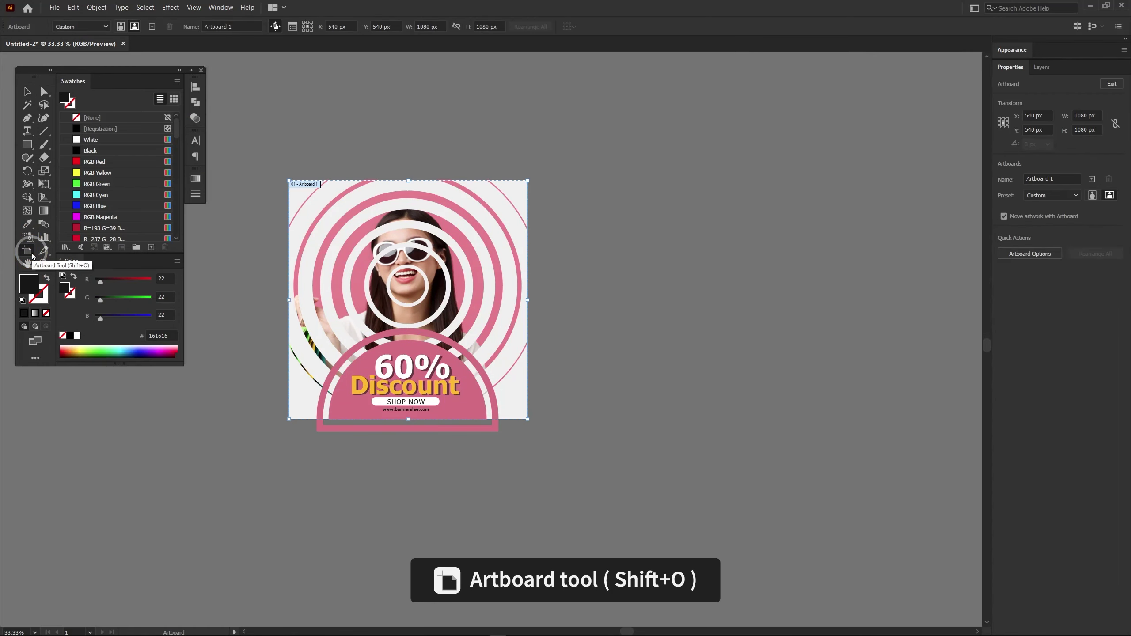
{"action": "left_click_drag", "start_coordinate": [343, 252], "coordinate": [317, 227]}
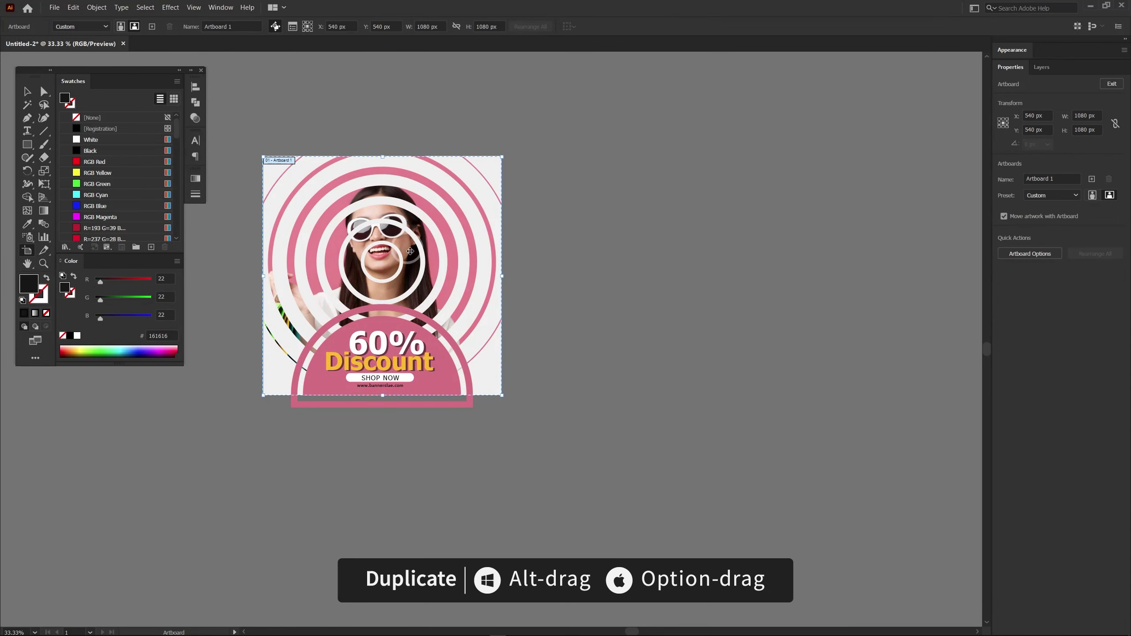
{"action": "left_click_drag", "start_coordinate": [432, 306], "coordinate": [710, 305]}
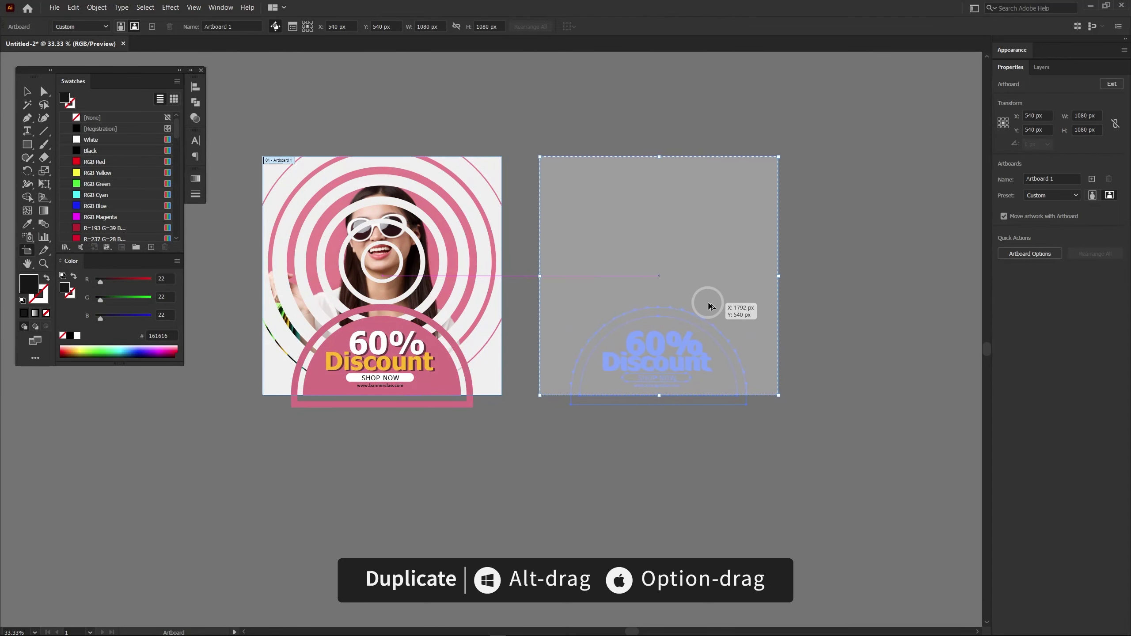
{"action": "key", "text": "Escape"}
{"action": "mouse_move", "coordinate": [813, 212]}
{"action": "left_mouse_down"}
{"action": "mouse_move", "coordinate": [686, 222]}
{"action": "mouse_move", "coordinate": [674, 312]}
{"action": "left_mouse_up"}
{"action": "key", "text": "ctrl+equal"}
{"action": "key", "text": "ctrl+equal"}
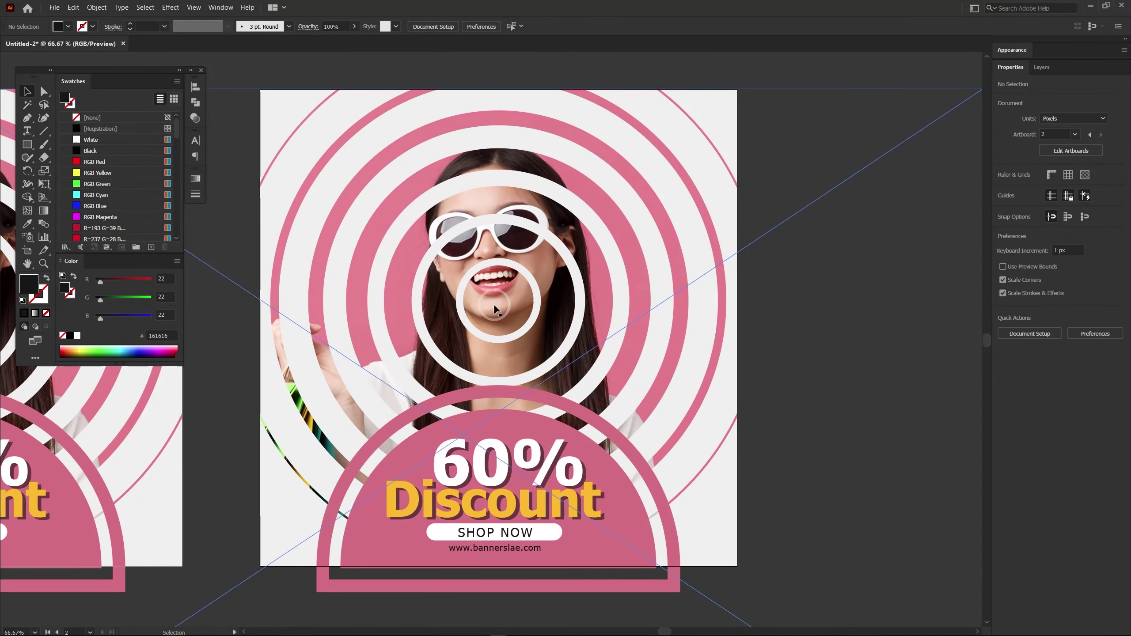
- Isolate the copied banner's clipped photo and delete the old pink-backdrop image
{"action": "left_click", "coordinate": [508, 288]}
{"action": "double_click", "coordinate": [502, 297]}
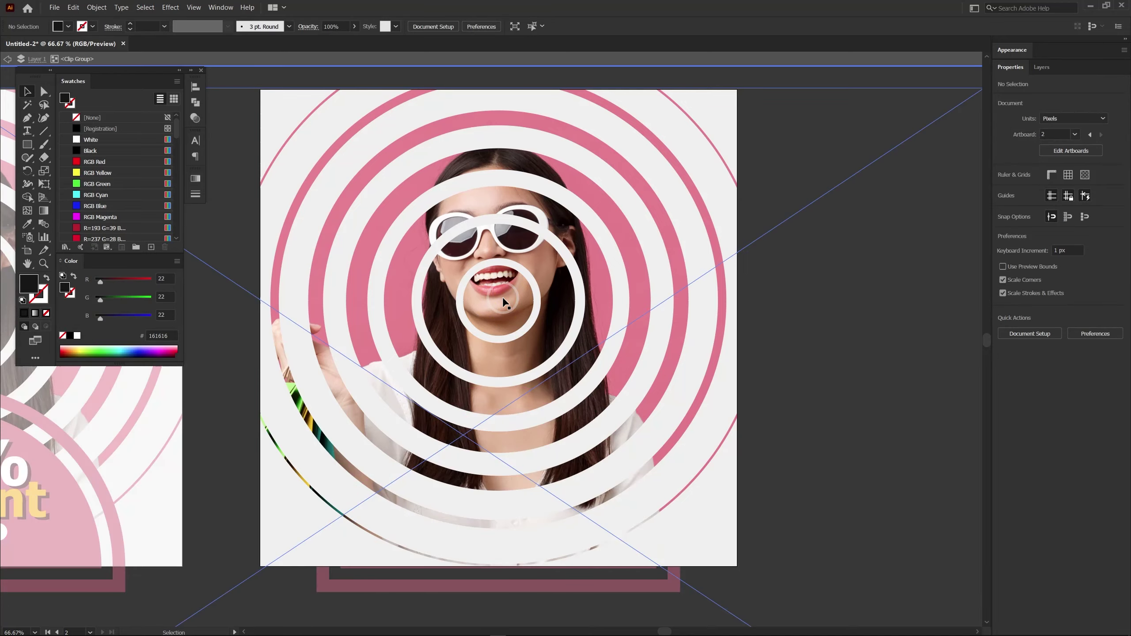
{"action": "double_click", "coordinate": [501, 298]}
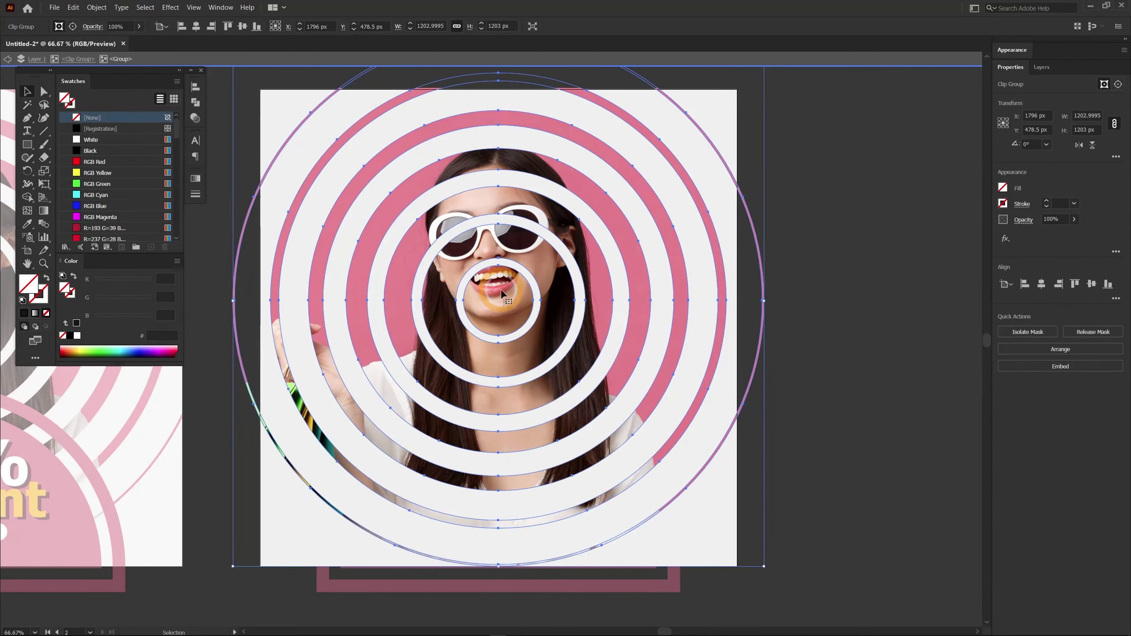
{"action": "double_click", "coordinate": [502, 298]}
{"action": "left_click", "coordinate": [451, 341]}
{"action": "key", "text": "Delete"}
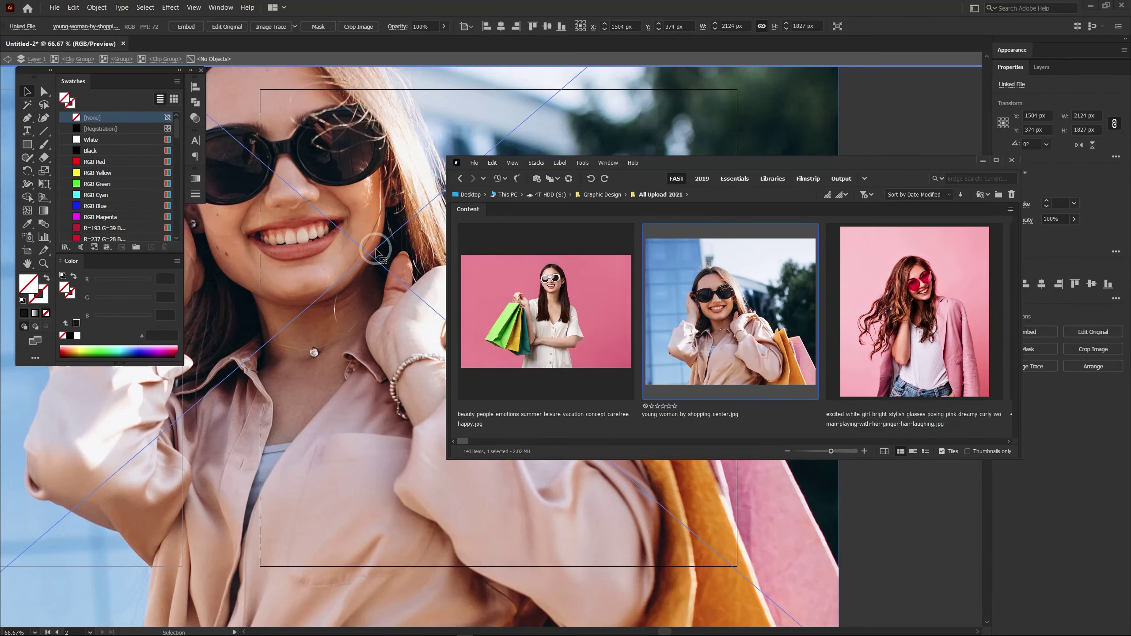
- Place the new photo in the rings, scale it to fit, and centre it horizontally
{"action": "left_click_drag", "start_coordinate": [374, 186], "coordinate": [510, 264]}
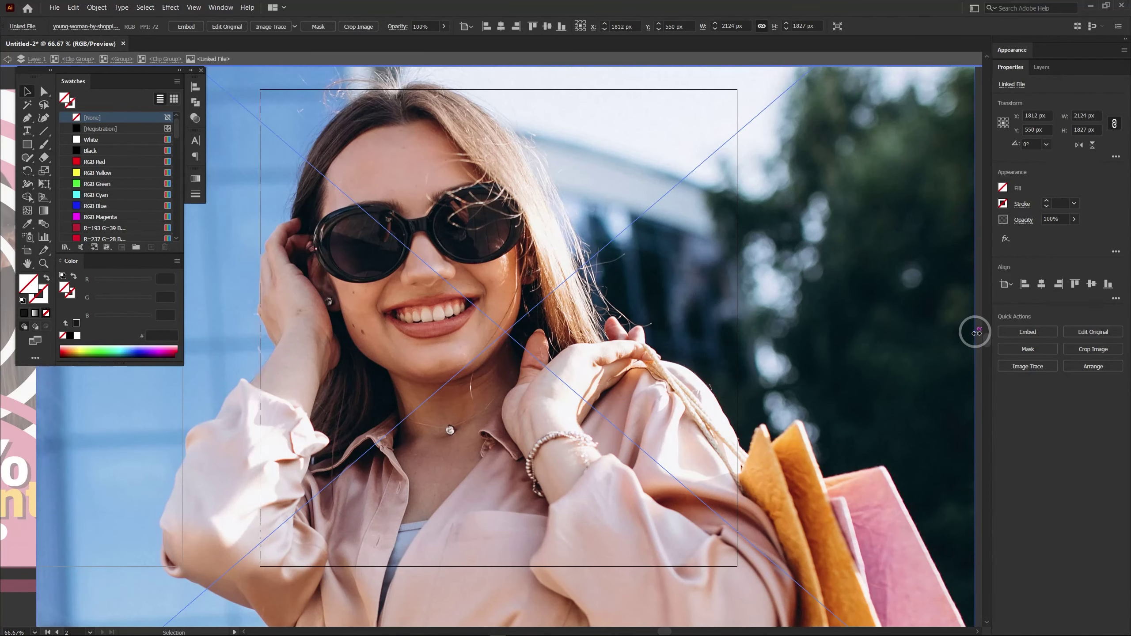
{"action": "left_click_drag", "start_coordinate": [974, 331], "coordinate": [791, 323]}
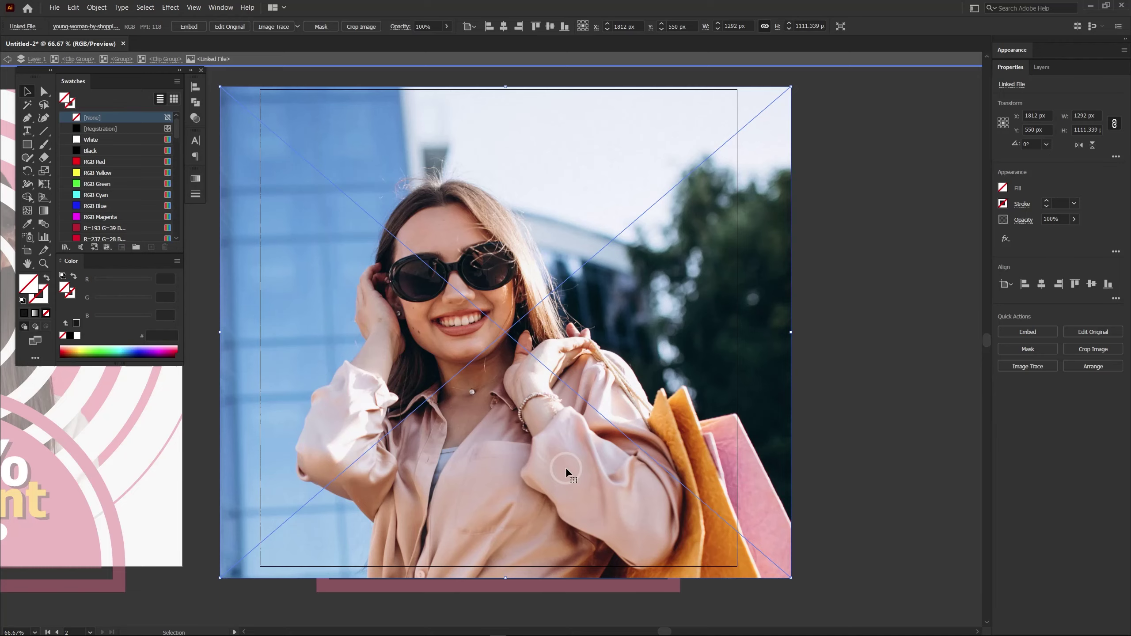
{"action": "left_click", "coordinate": [504, 26]}
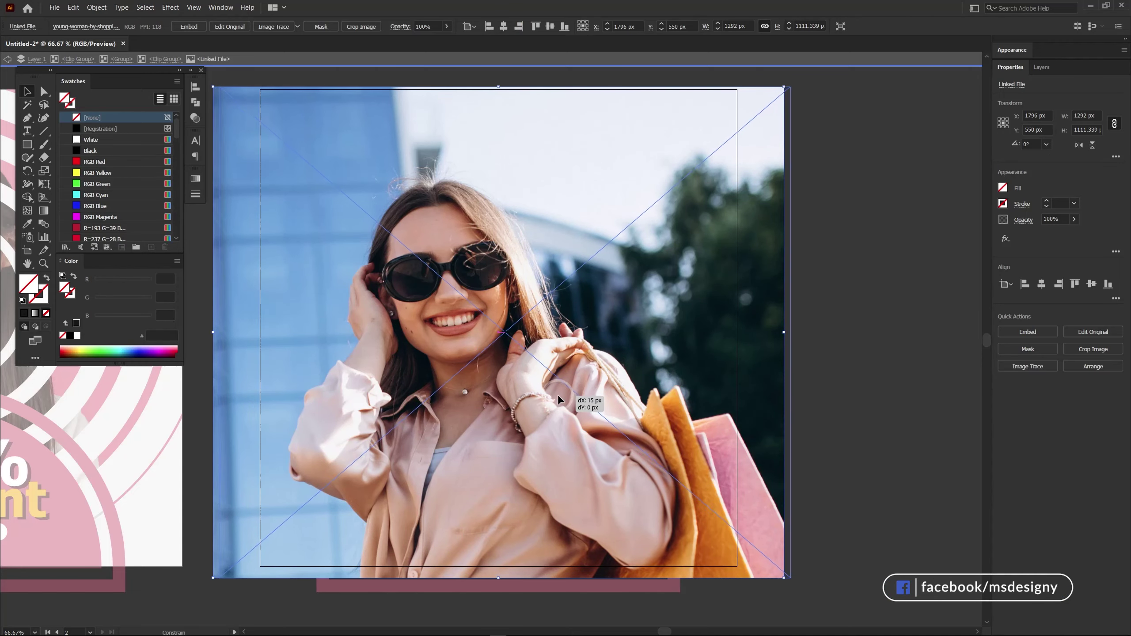
{"action": "key", "text": "shift+Right"}
{"action": "key", "text": "shift+Right"}
{"action": "key", "text": "shift+Right"}
{"action": "key", "text": "shift+Right"}
{"action": "key", "text": "shift+Right"}
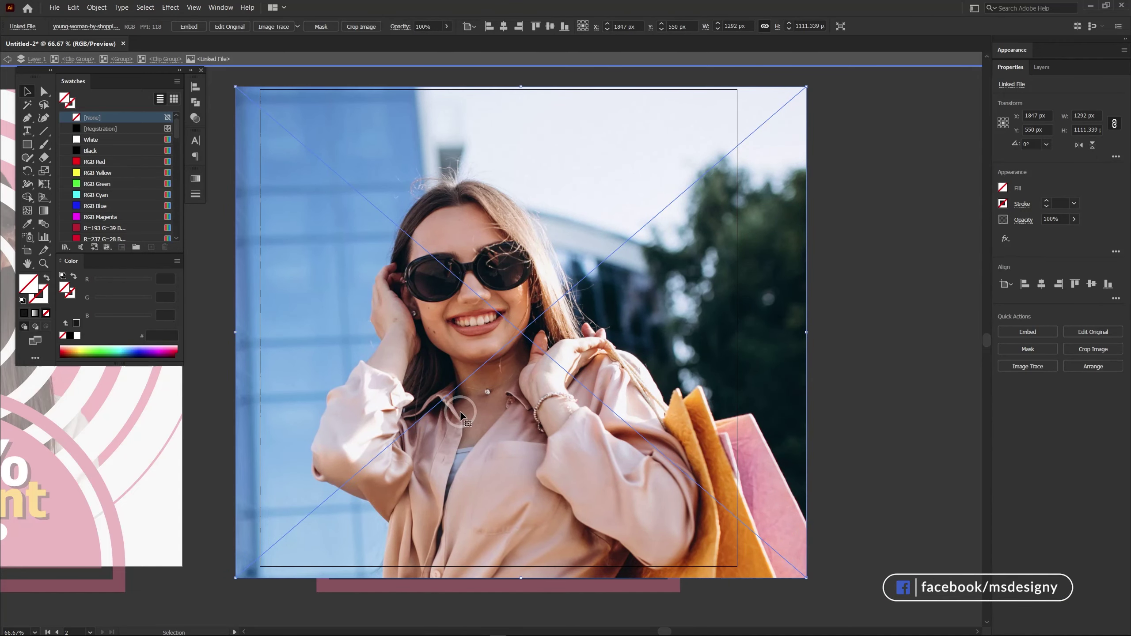
{"action": "double_click", "coordinate": [828, 319]}
{"action": "key", "text": "a"}
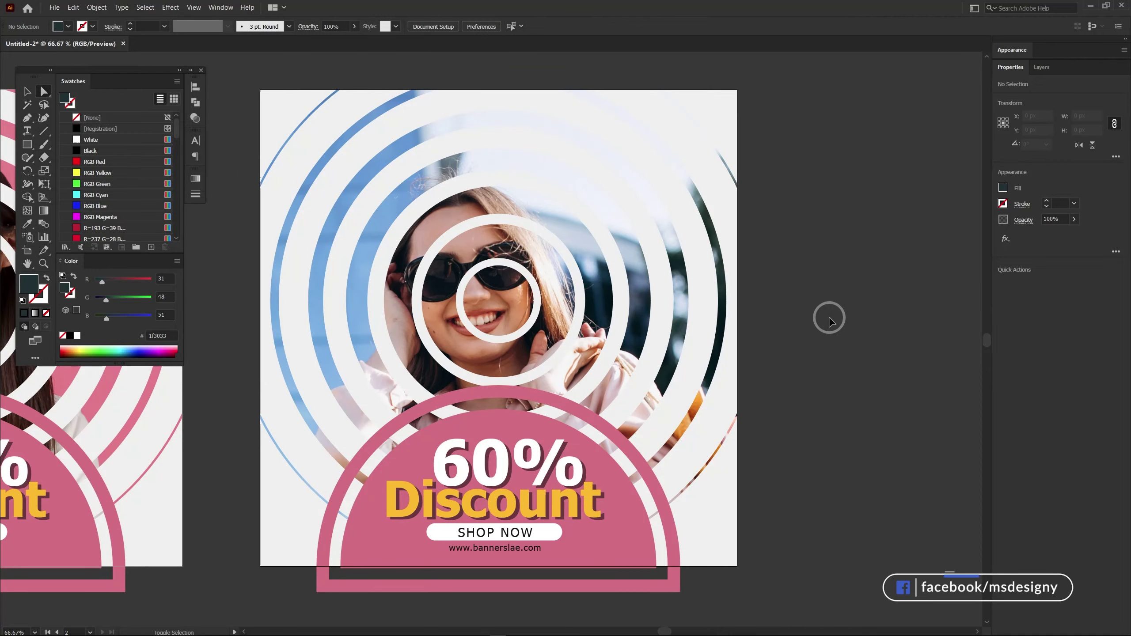
- Set the second banner's background fill to near-black #101010
{"action": "left_click", "coordinate": [629, 544]}
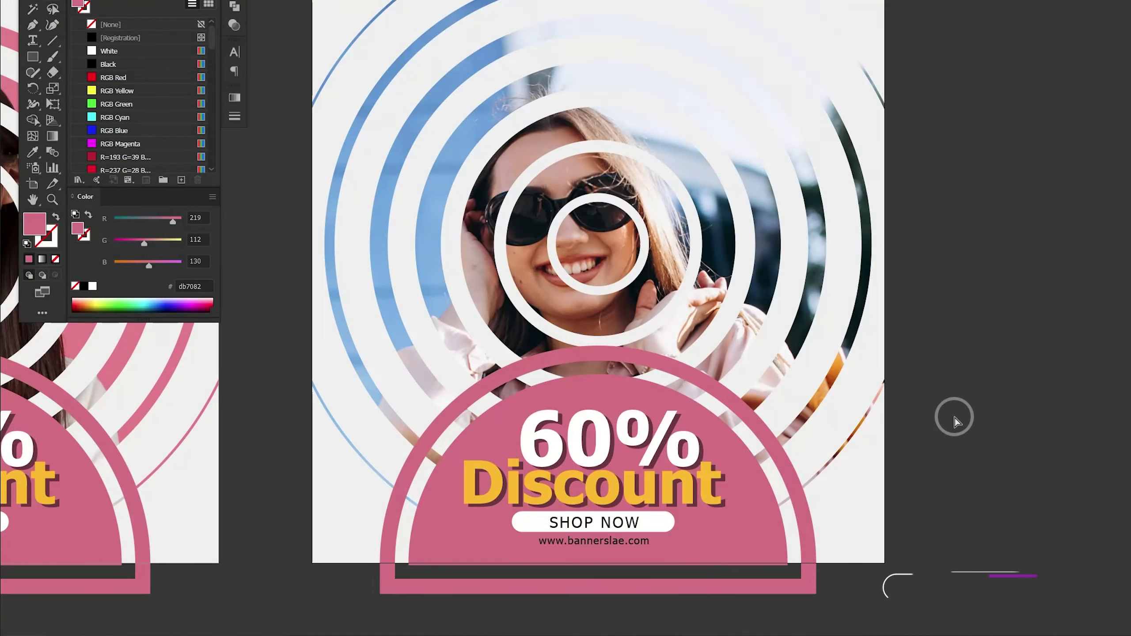
{"action": "left_click", "coordinate": [716, 498]}
{"action": "left_click", "coordinate": [194, 286]}
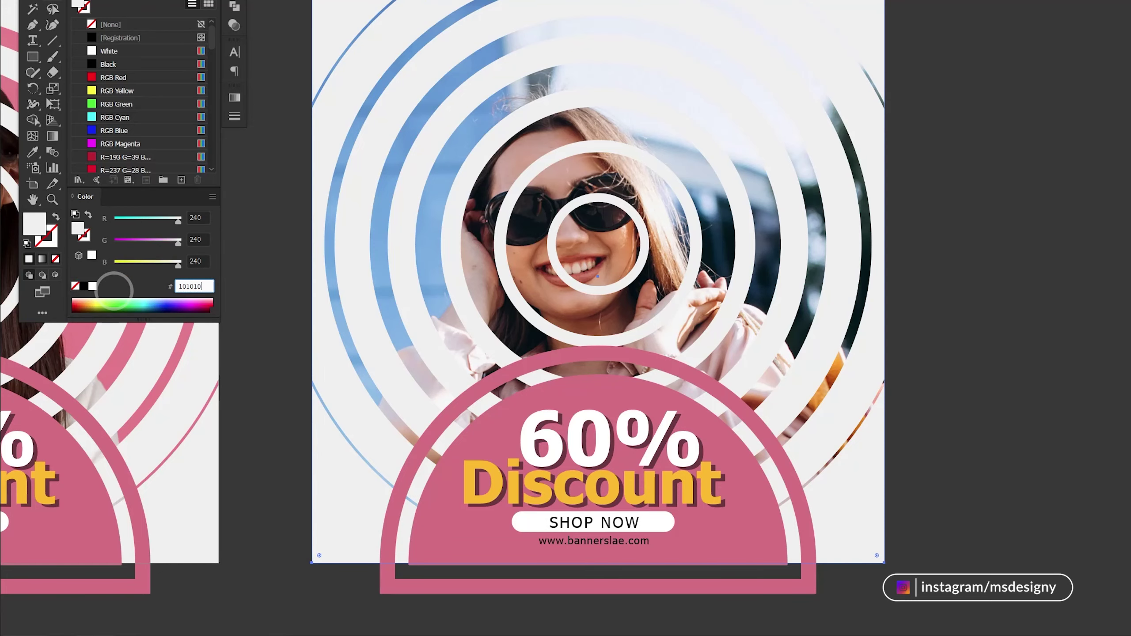
{"action": "key", "text": "Return"}
- Fill the semicircle badge with orange #D48A00
{"action": "left_click", "coordinate": [429, 531]}
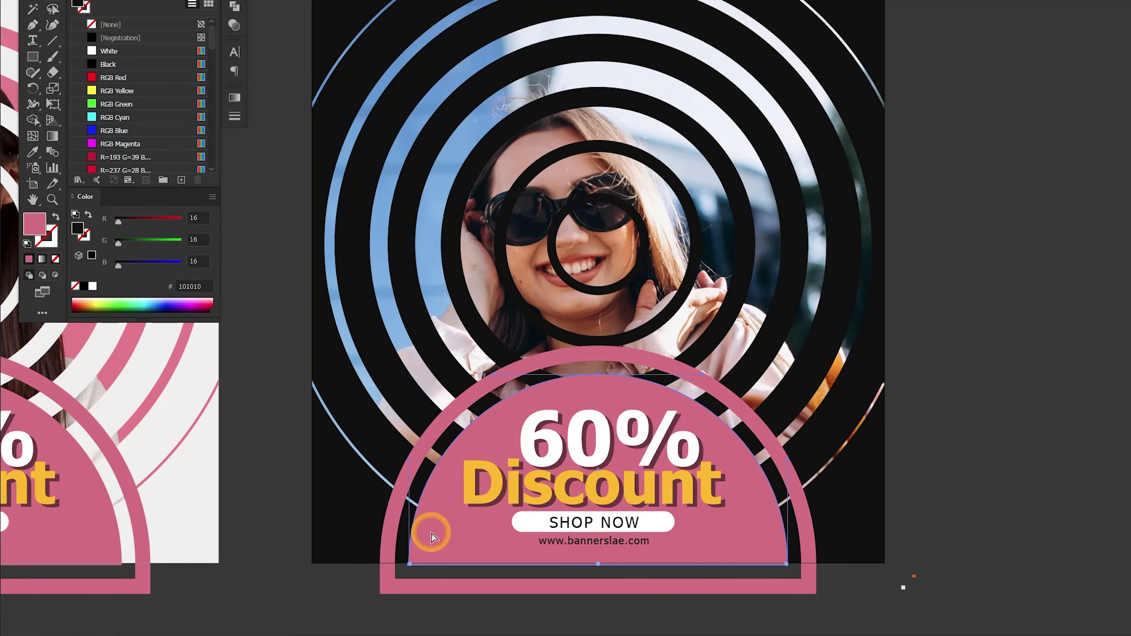
{"action": "left_click_drag", "start_coordinate": [208, 286], "coordinate": [138, 284]}
{"action": "type", "text": "d48a00"}
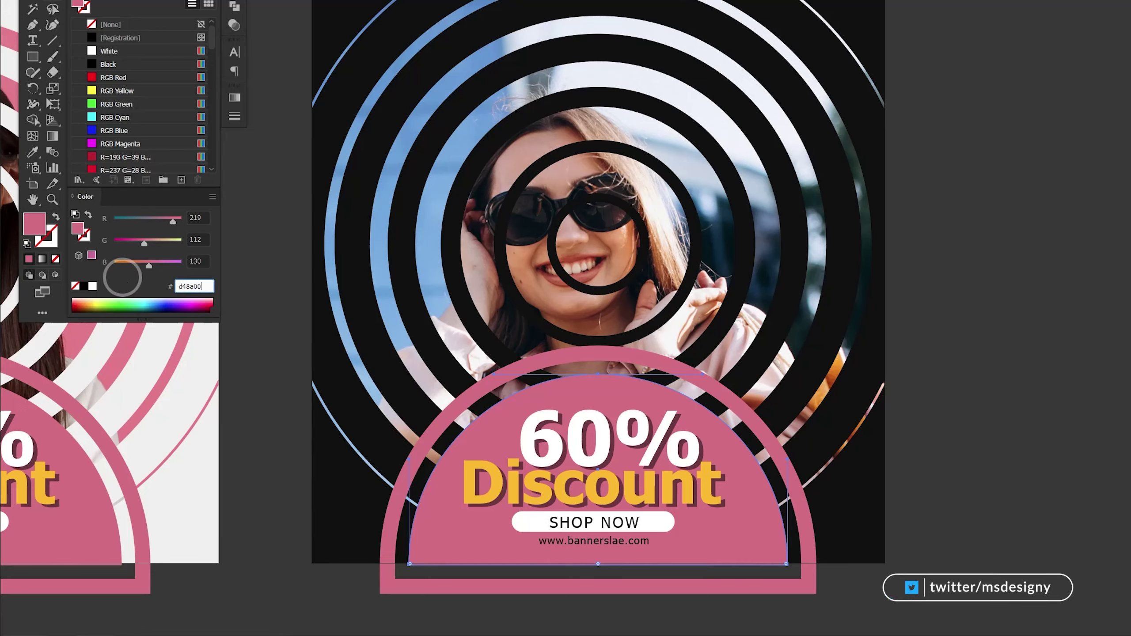
{"action": "key", "text": "Return"}
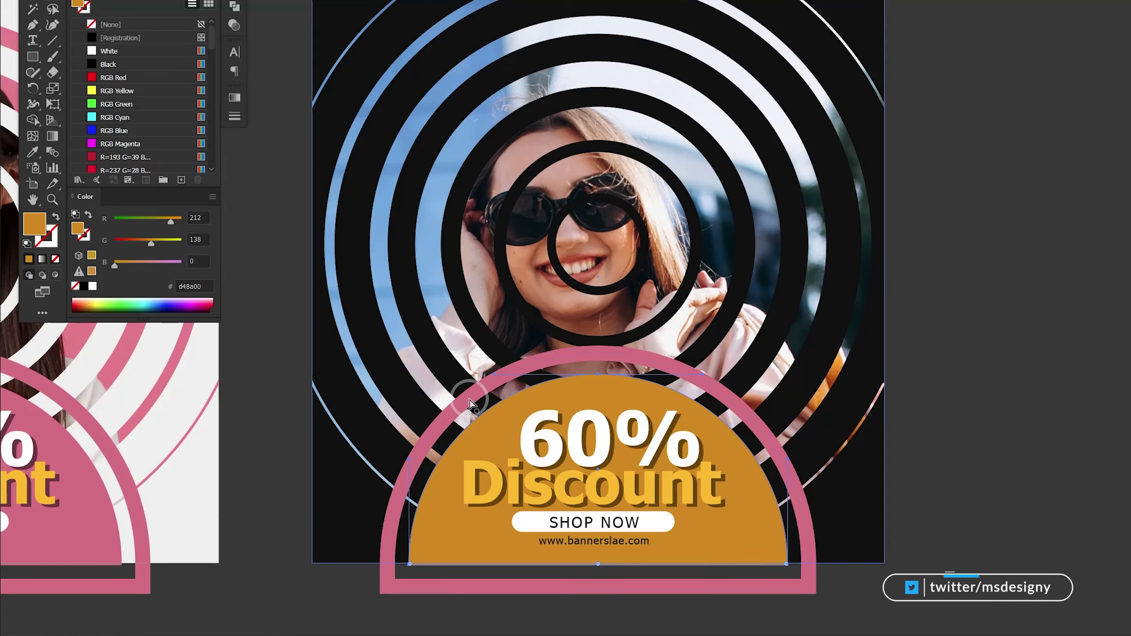
- Set the outer arch's stroke colour to orange #D48A00
{"action": "left_click", "coordinate": [390, 473]}
{"action": "left_click", "coordinate": [49, 247]}
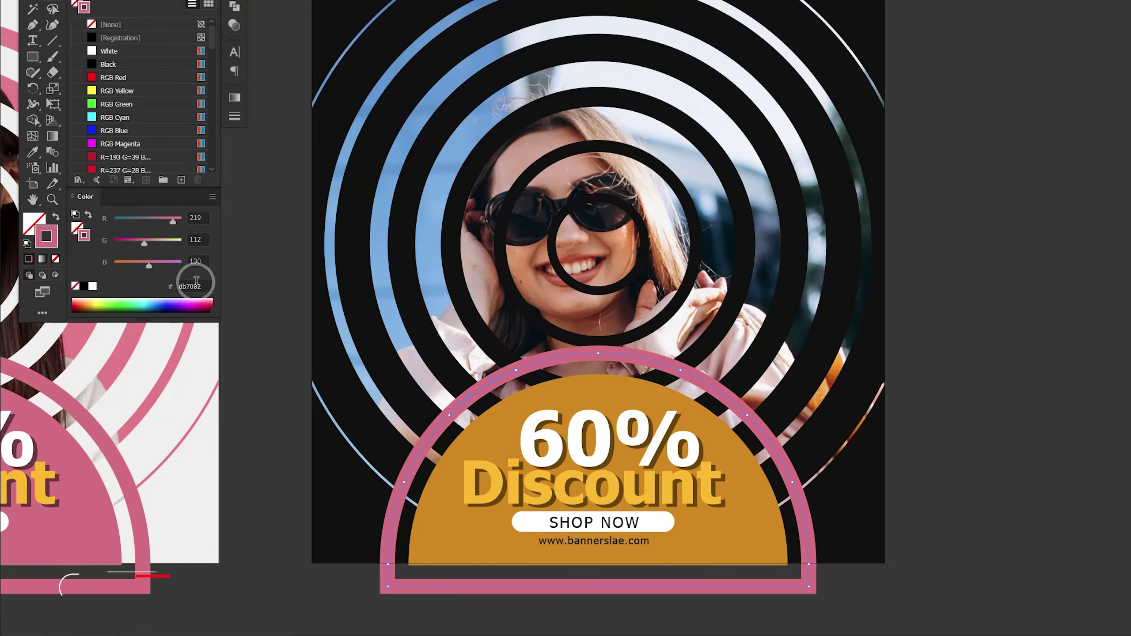
{"action": "left_click", "coordinate": [193, 285]}
{"action": "type", "text": "d48a00"}
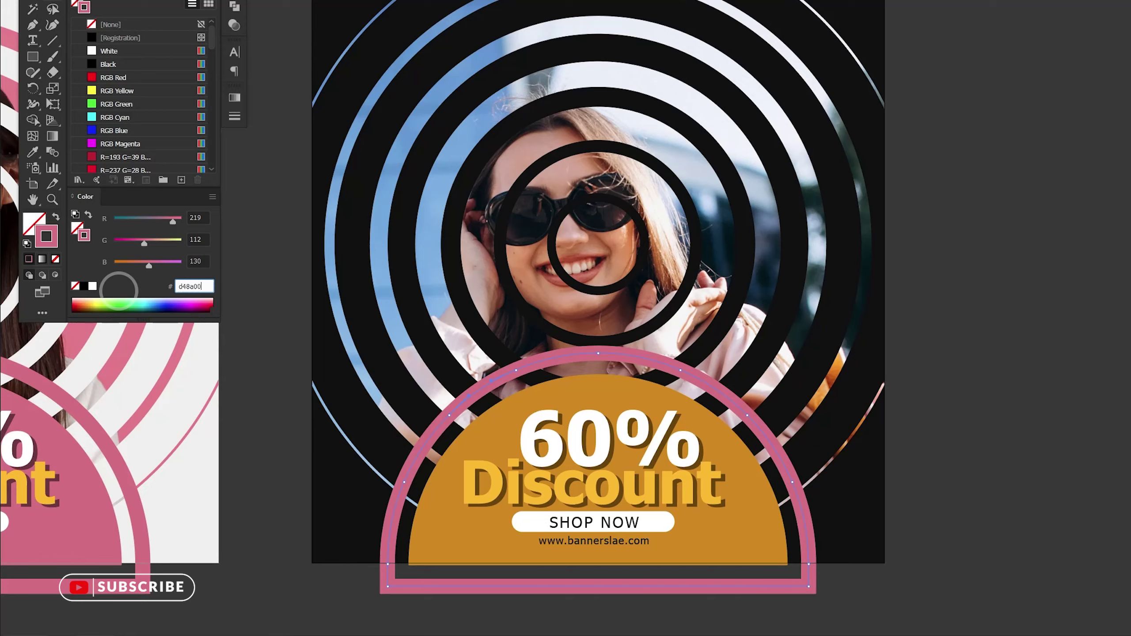
{"action": "key", "text": "Return"}
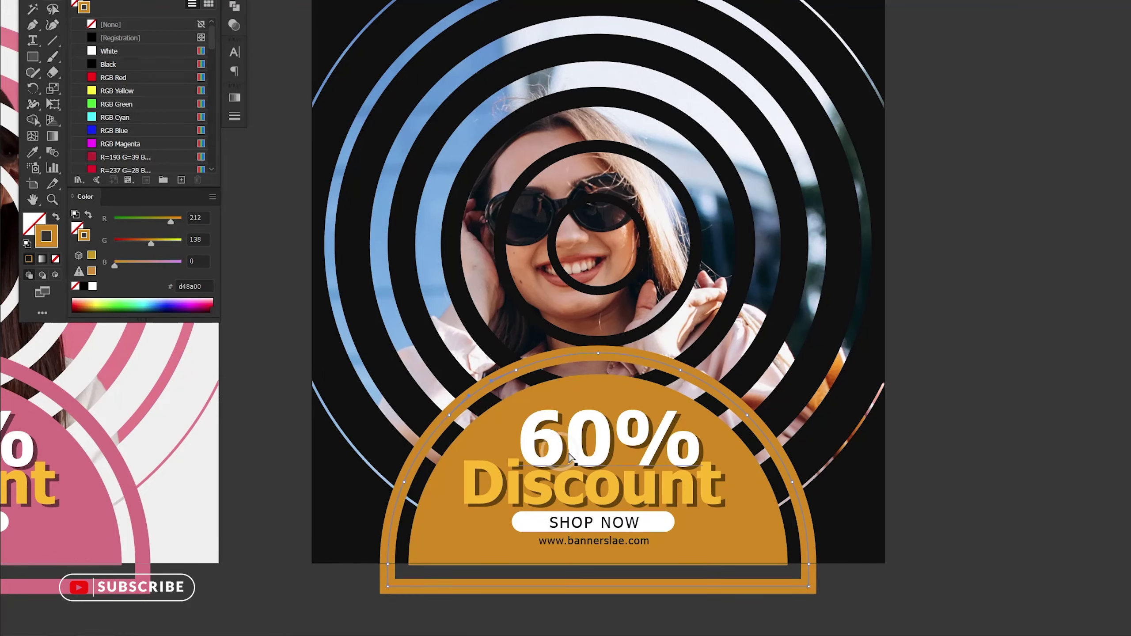
{"action": "scroll", "coordinate": [569, 456], "scroll_direction": "down", "scroll_amount": 3}
{"action": "left_click", "coordinate": [592, 376]}
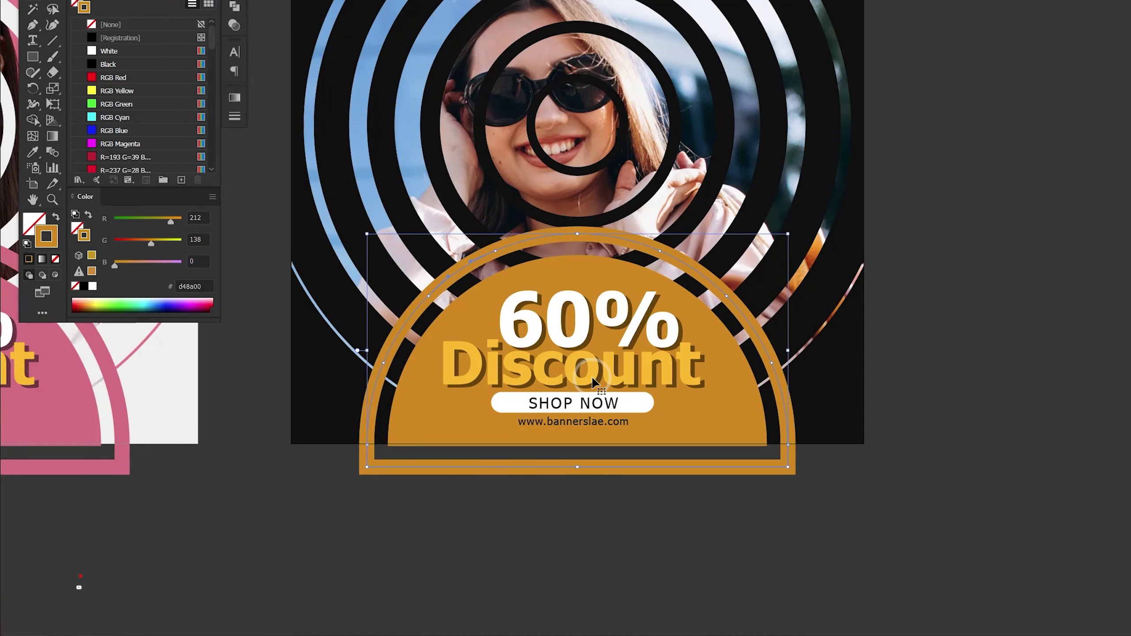
- Select the Discount text inside the second banner's text group
{"action": "double_click", "coordinate": [580, 378]}
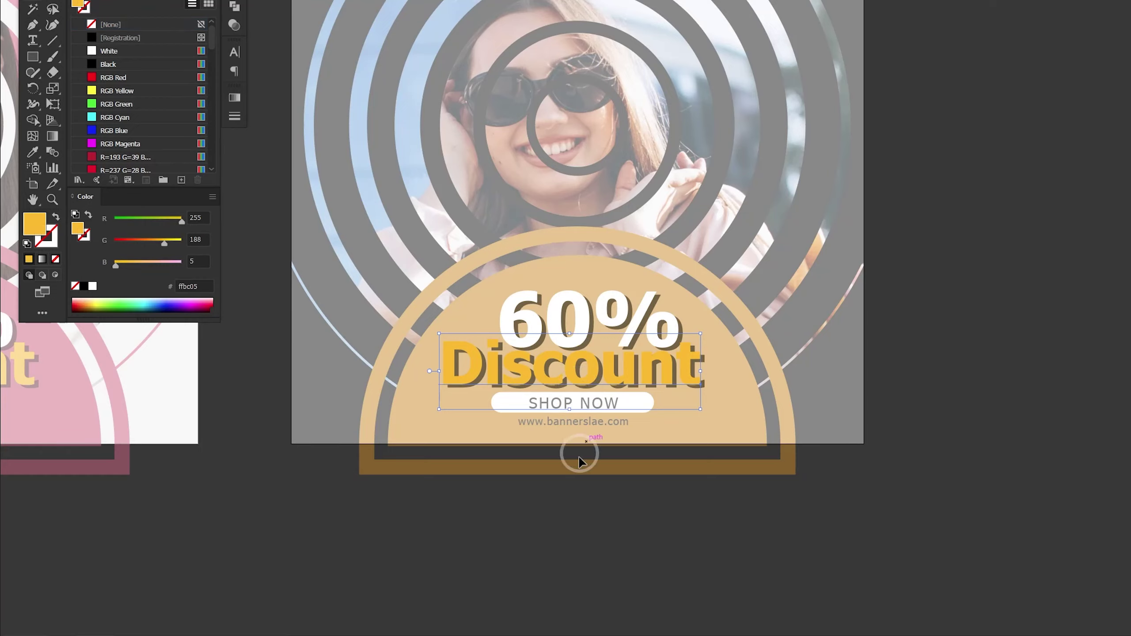
{"action": "left_click", "coordinate": [579, 461]}
{"action": "left_click", "coordinate": [573, 368]}
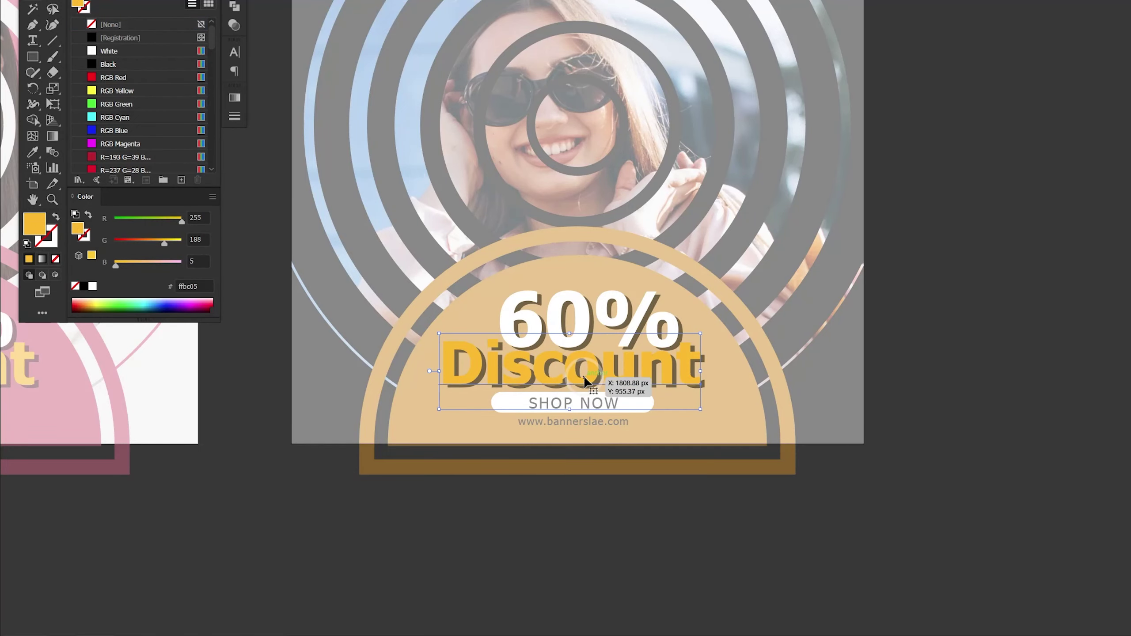
{"action": "key", "text": "Escape"}
{"action": "scroll", "coordinate": [591, 350], "scroll_direction": "up", "scroll_amount": 3}
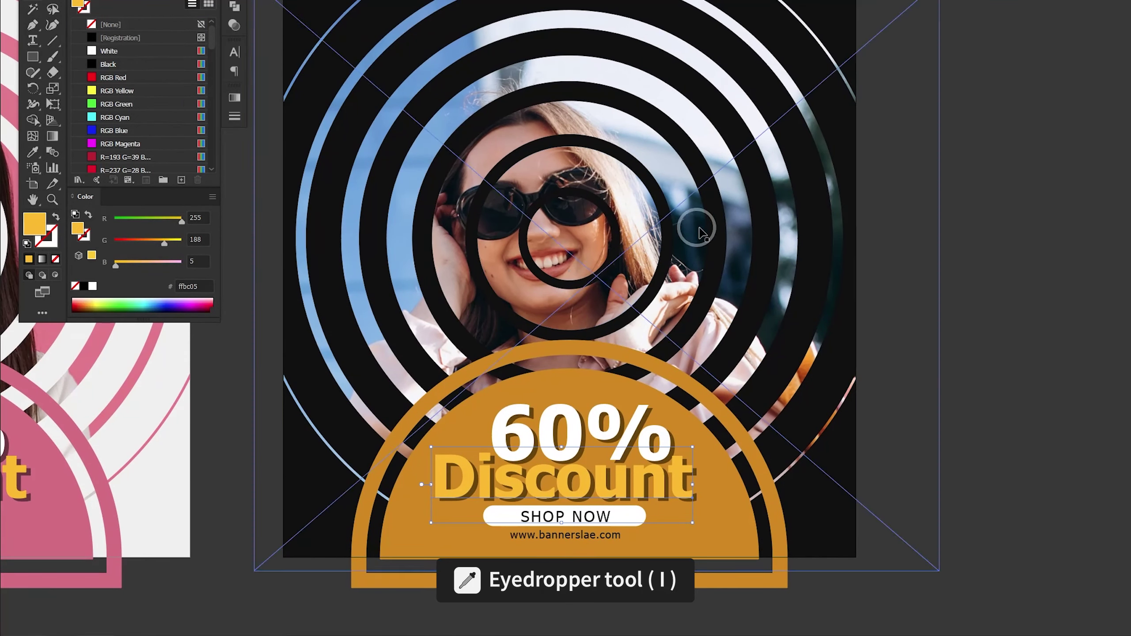
- Eyedrop a dark navy tone from the photo to recolour Discount
{"action": "key", "text": "i"}
{"action": "left_click", "coordinate": [694, 226]}
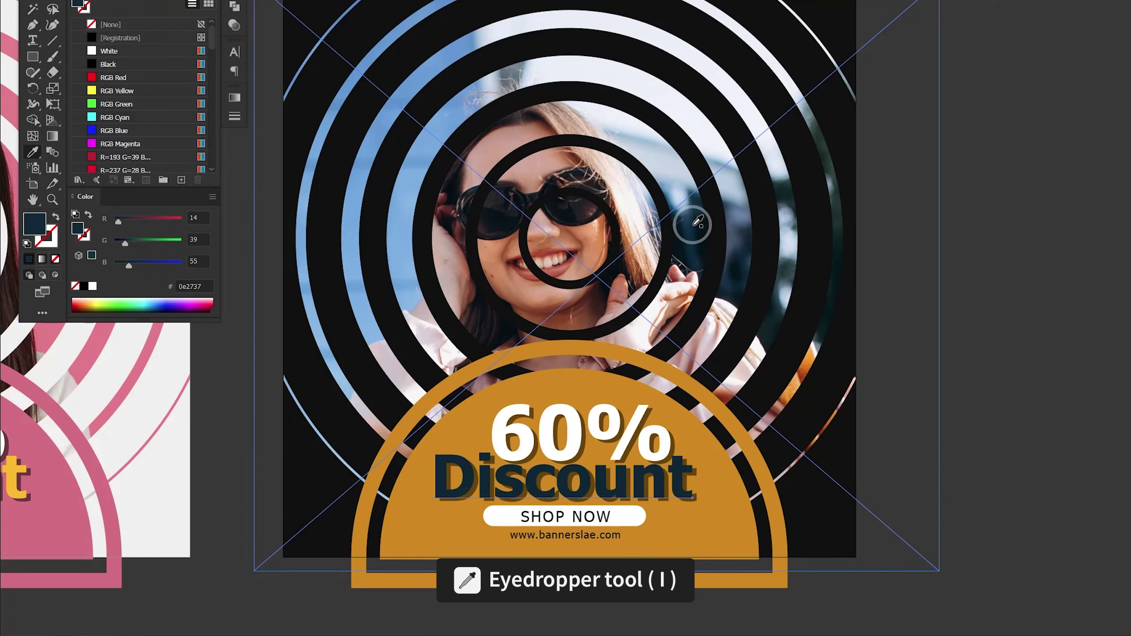
{"action": "left_click", "coordinate": [690, 218]}
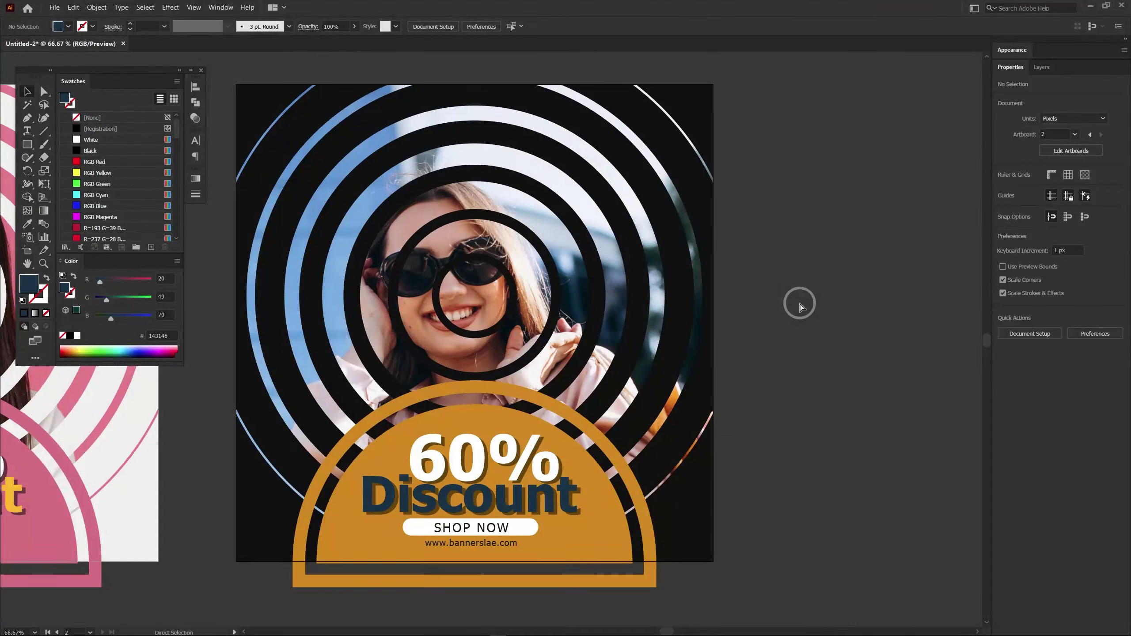
{"action": "key", "text": "ctrl+minus"}
{"action": "key", "text": "ctrl+minus"}
{"action": "left_click_drag", "start_coordinate": [493, 260], "coordinate": [665, 255]}
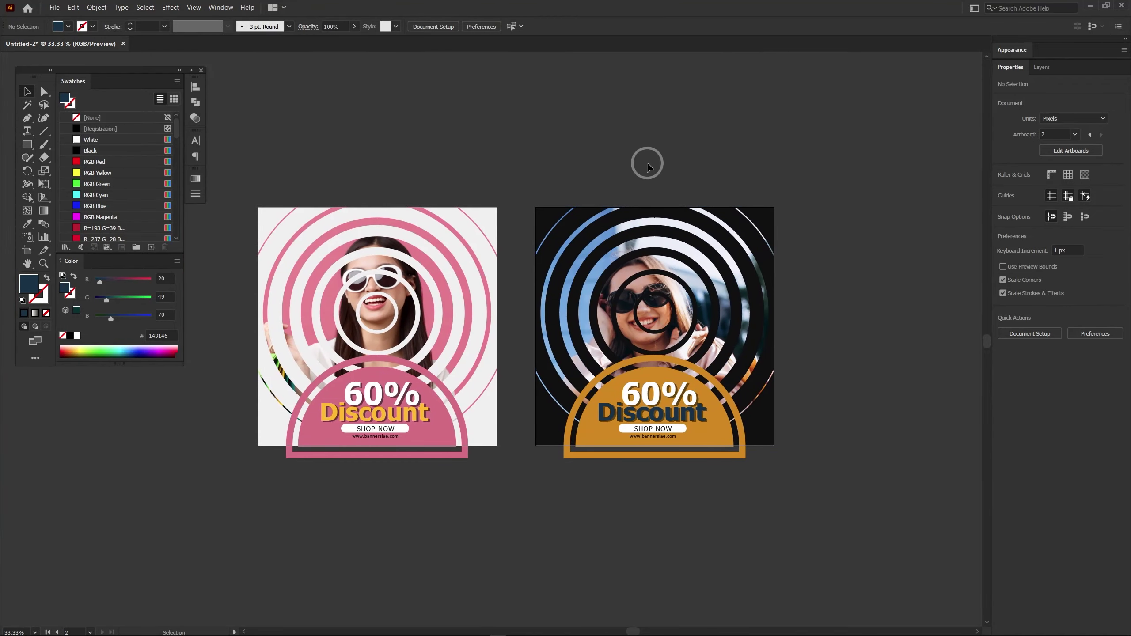